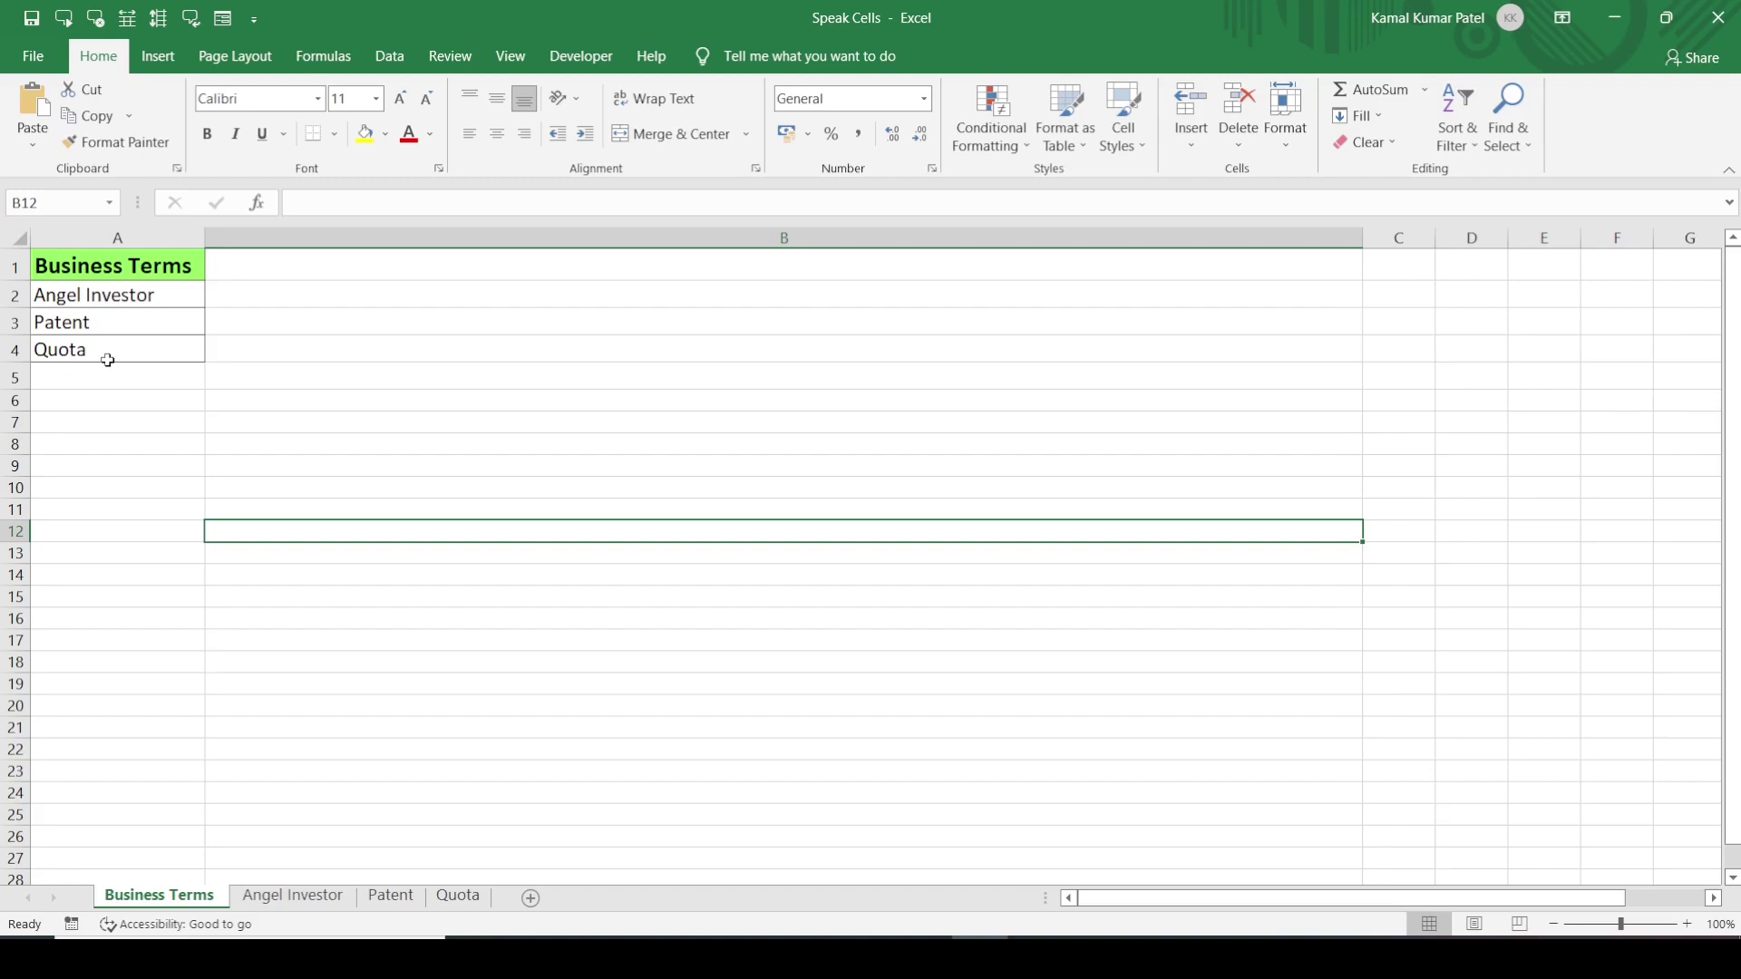
- Select the three business terms, then preview the Angel Investor, Patent and Quota sheets
{"action": "left_click_drag", "start_coordinate": [100, 295], "coordinate": [93, 345]}
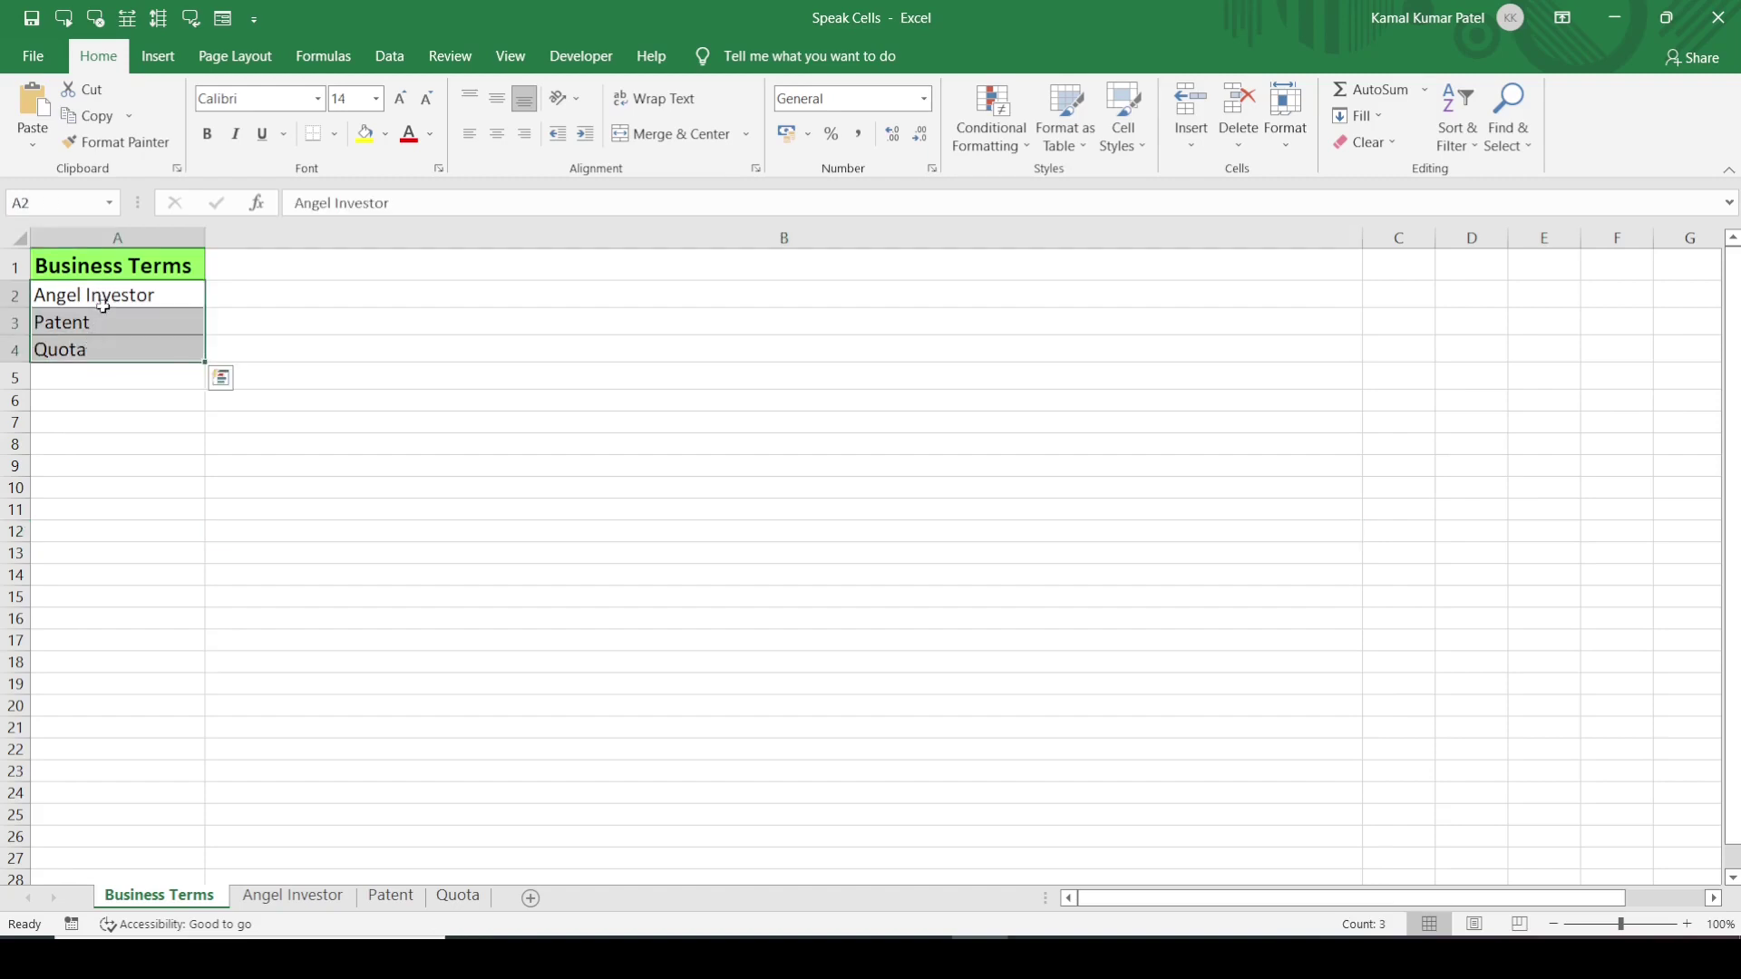
{"action": "left_click", "coordinate": [272, 897]}
{"action": "left_click", "coordinate": [372, 900]}
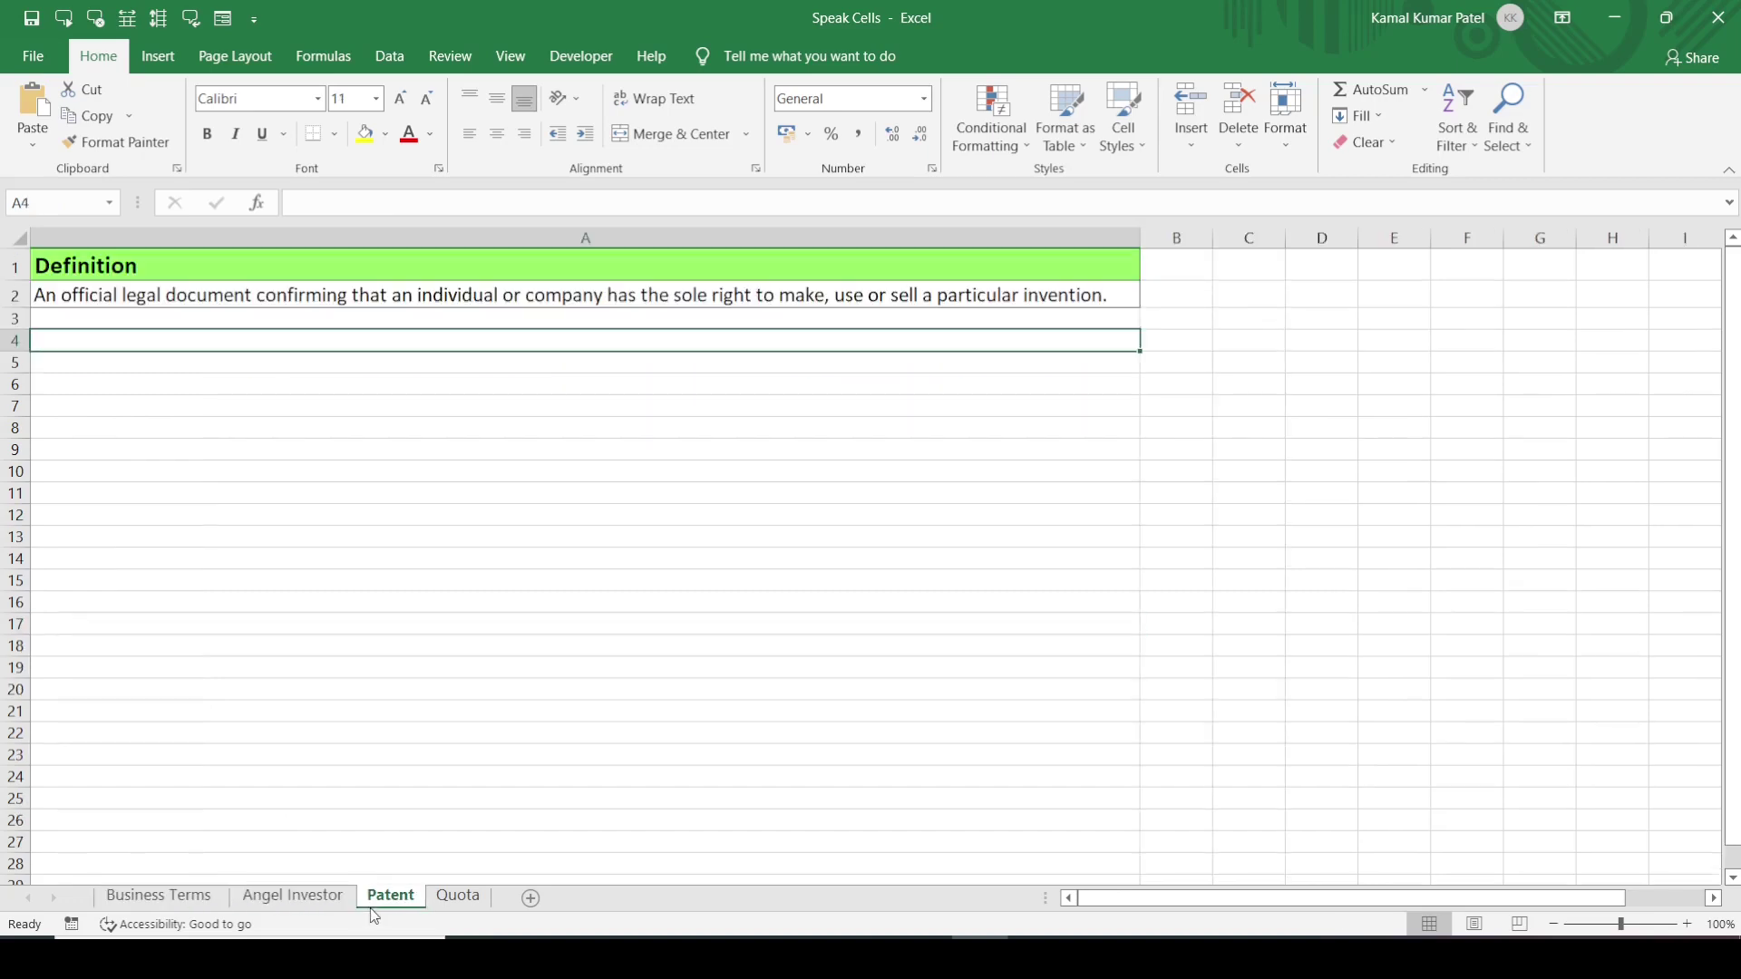
{"action": "left_click", "coordinate": [470, 902]}
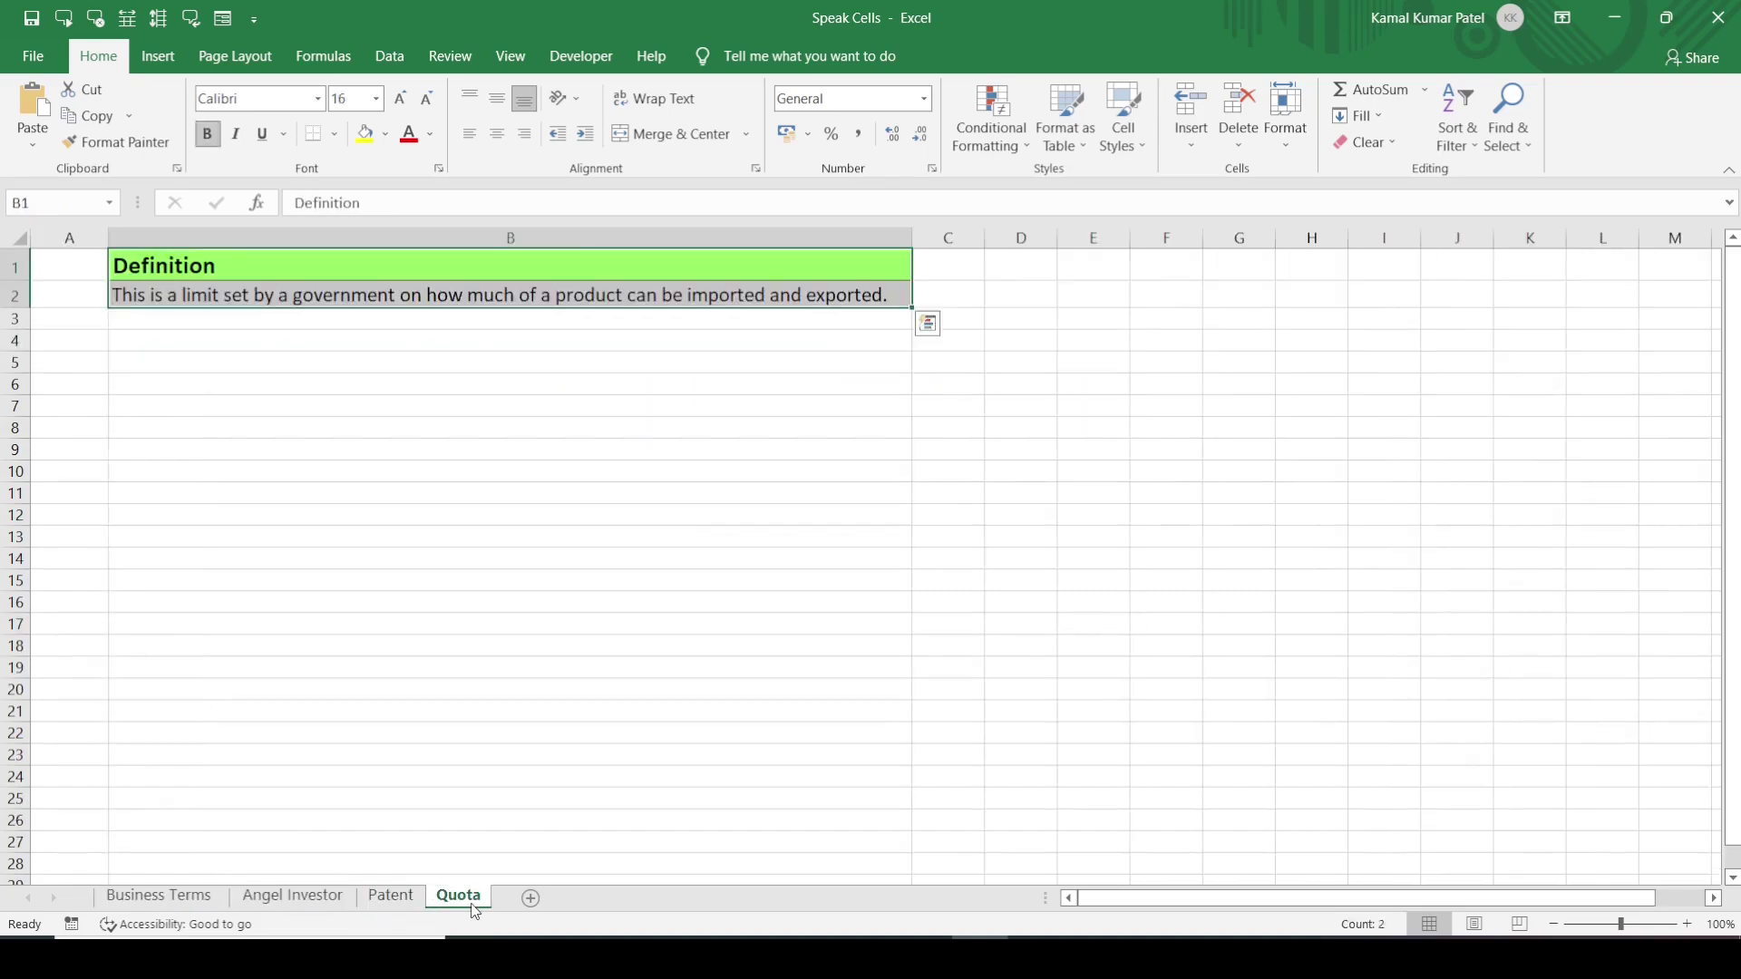
{"action": "left_click", "coordinate": [185, 902]}
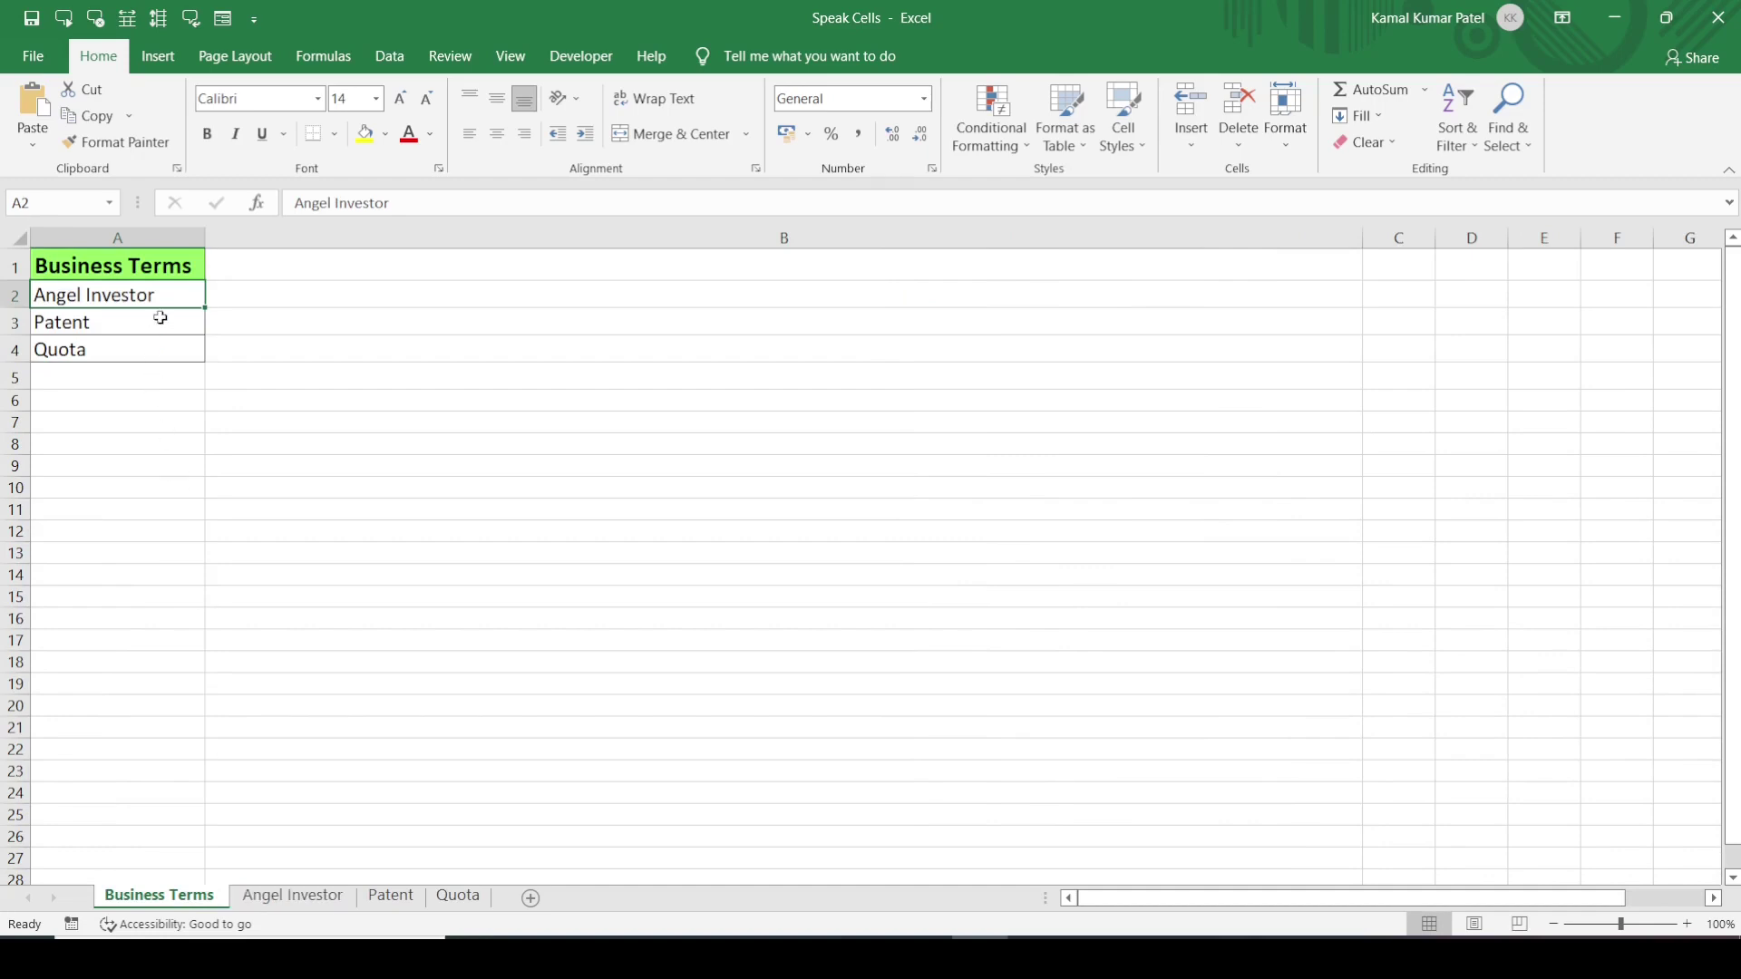
- Open the Link dialog for Angel Investor from its shortcut menu, then close it
{"action": "right_click", "coordinate": [97, 295]}
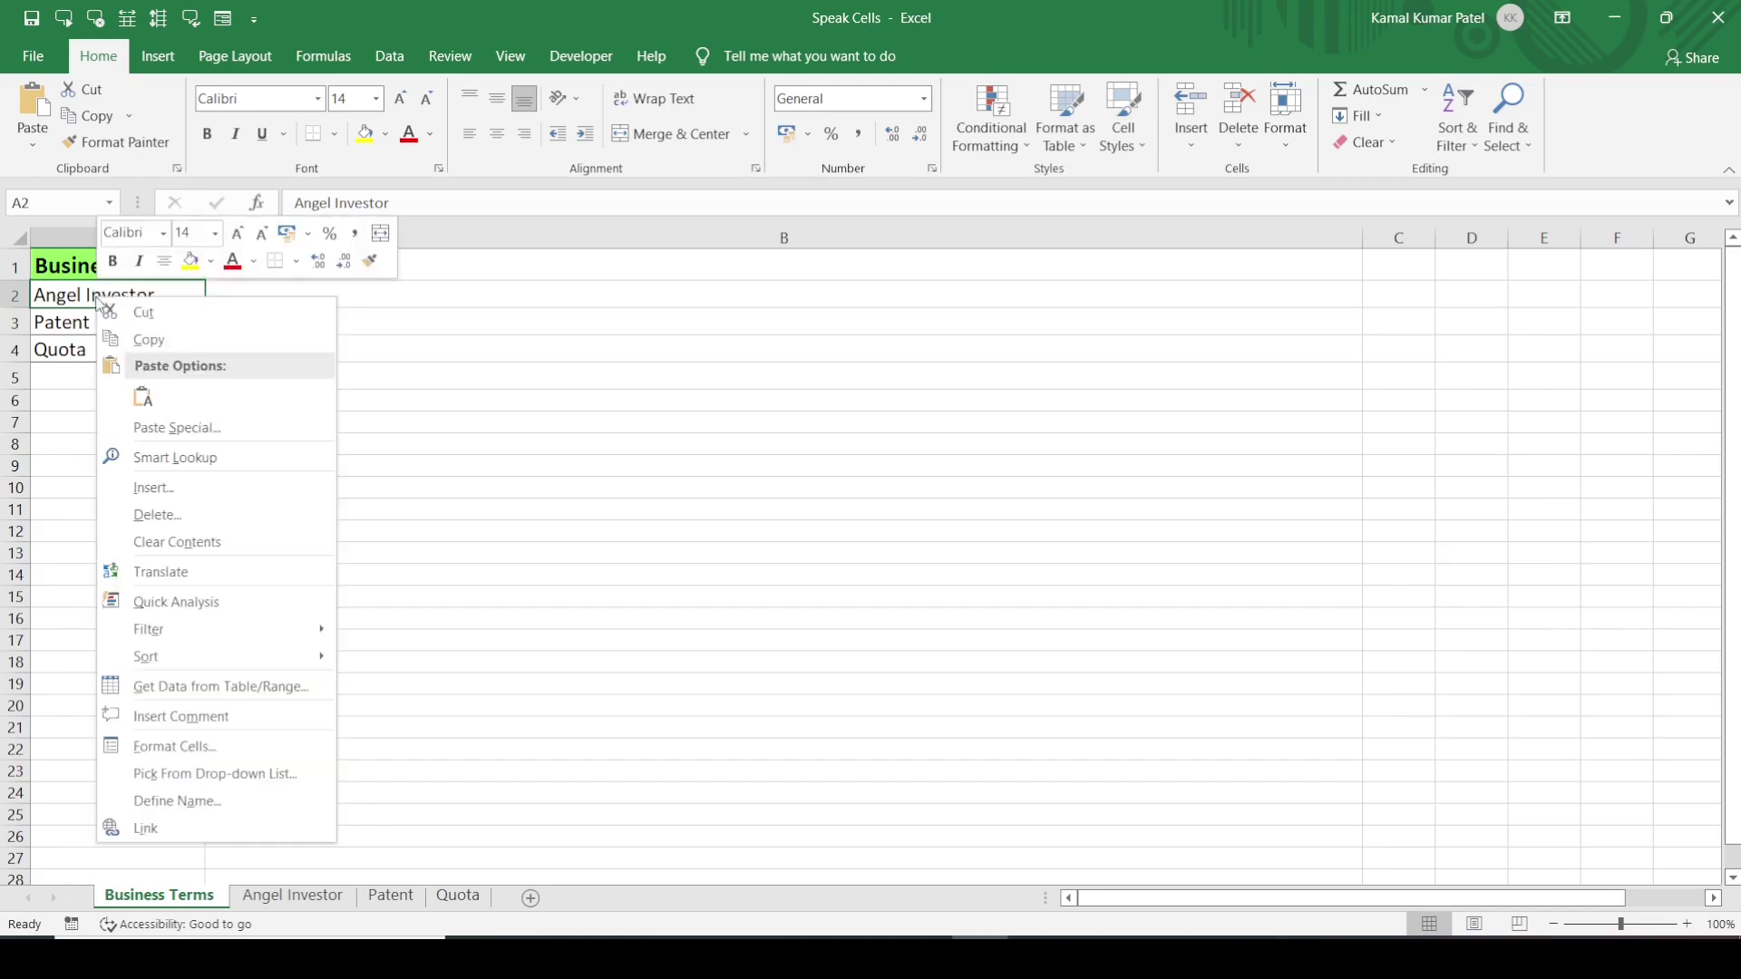
{"action": "left_click", "coordinate": [141, 827]}
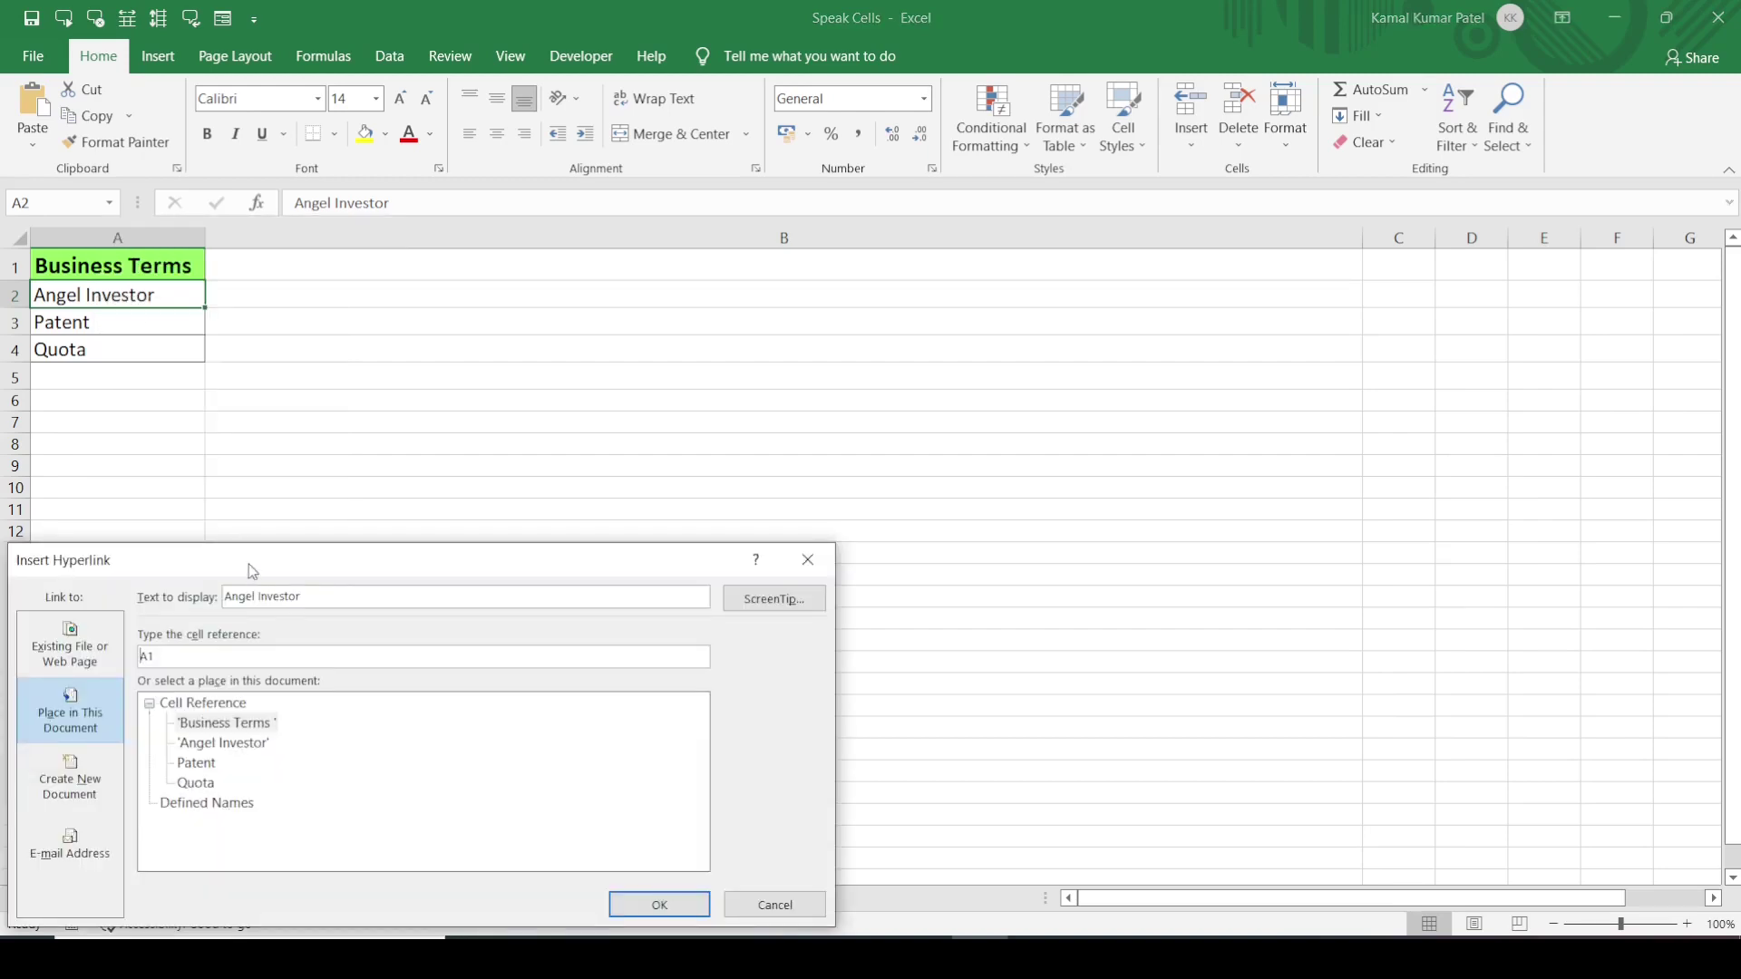
{"action": "left_click_drag", "start_coordinate": [248, 564], "coordinate": [545, 268]}
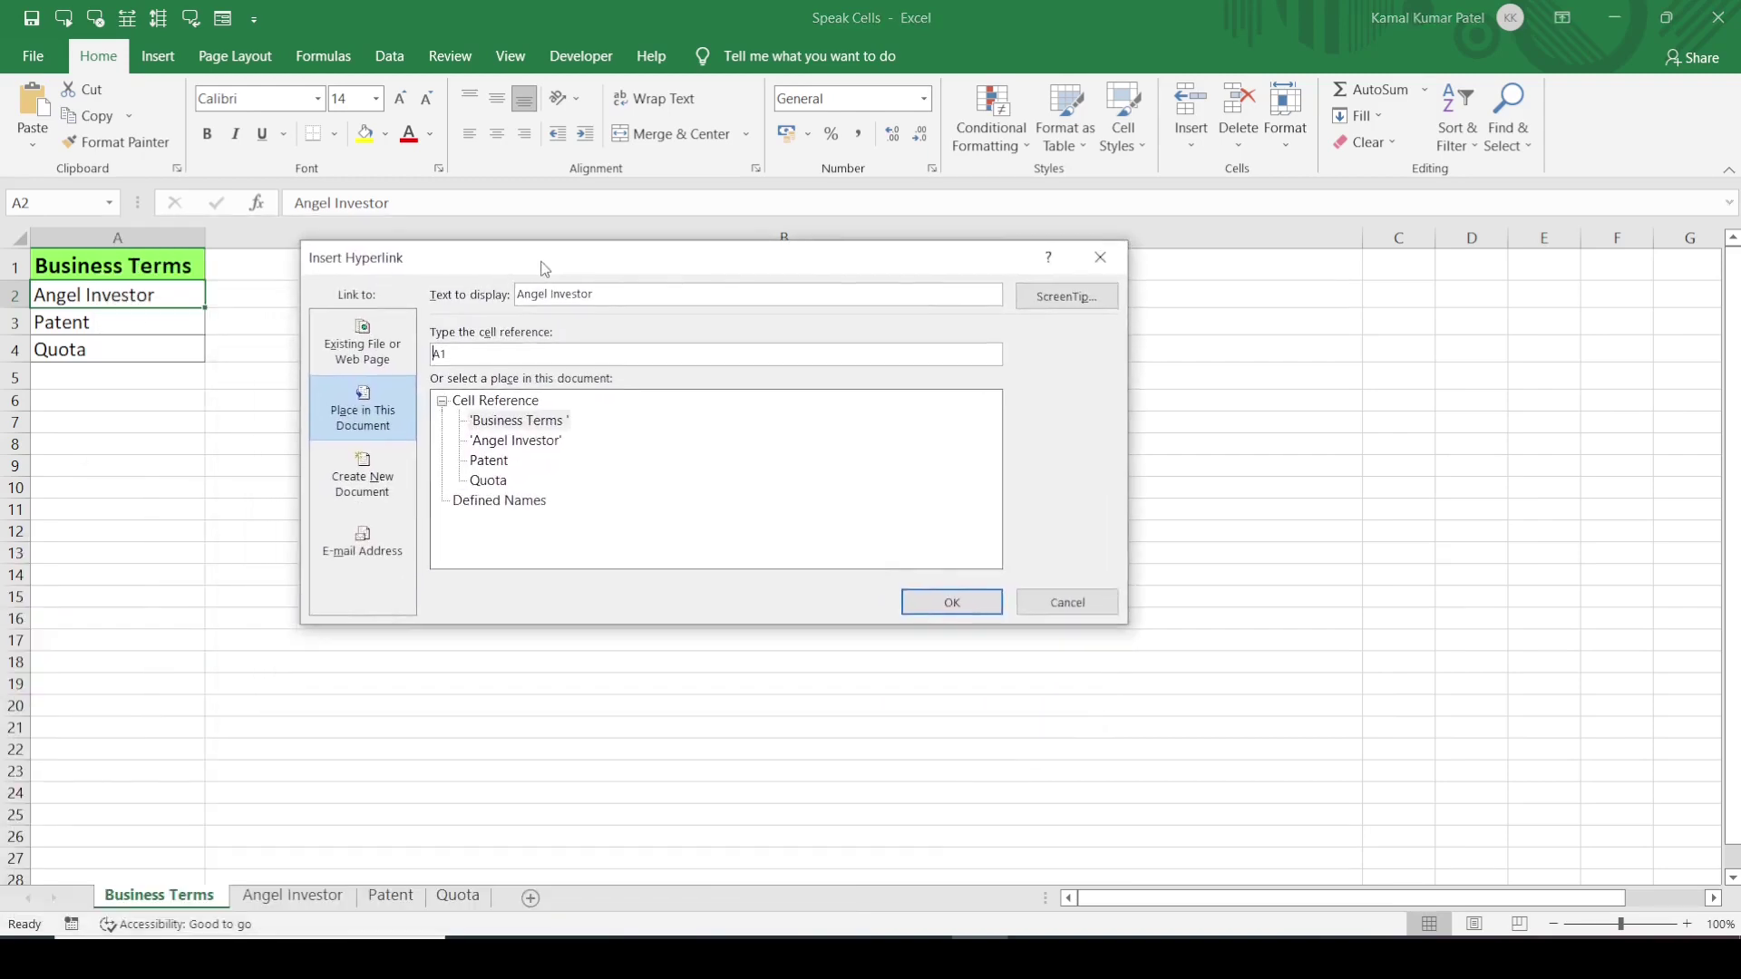
{"action": "left_click", "coordinate": [1105, 262]}
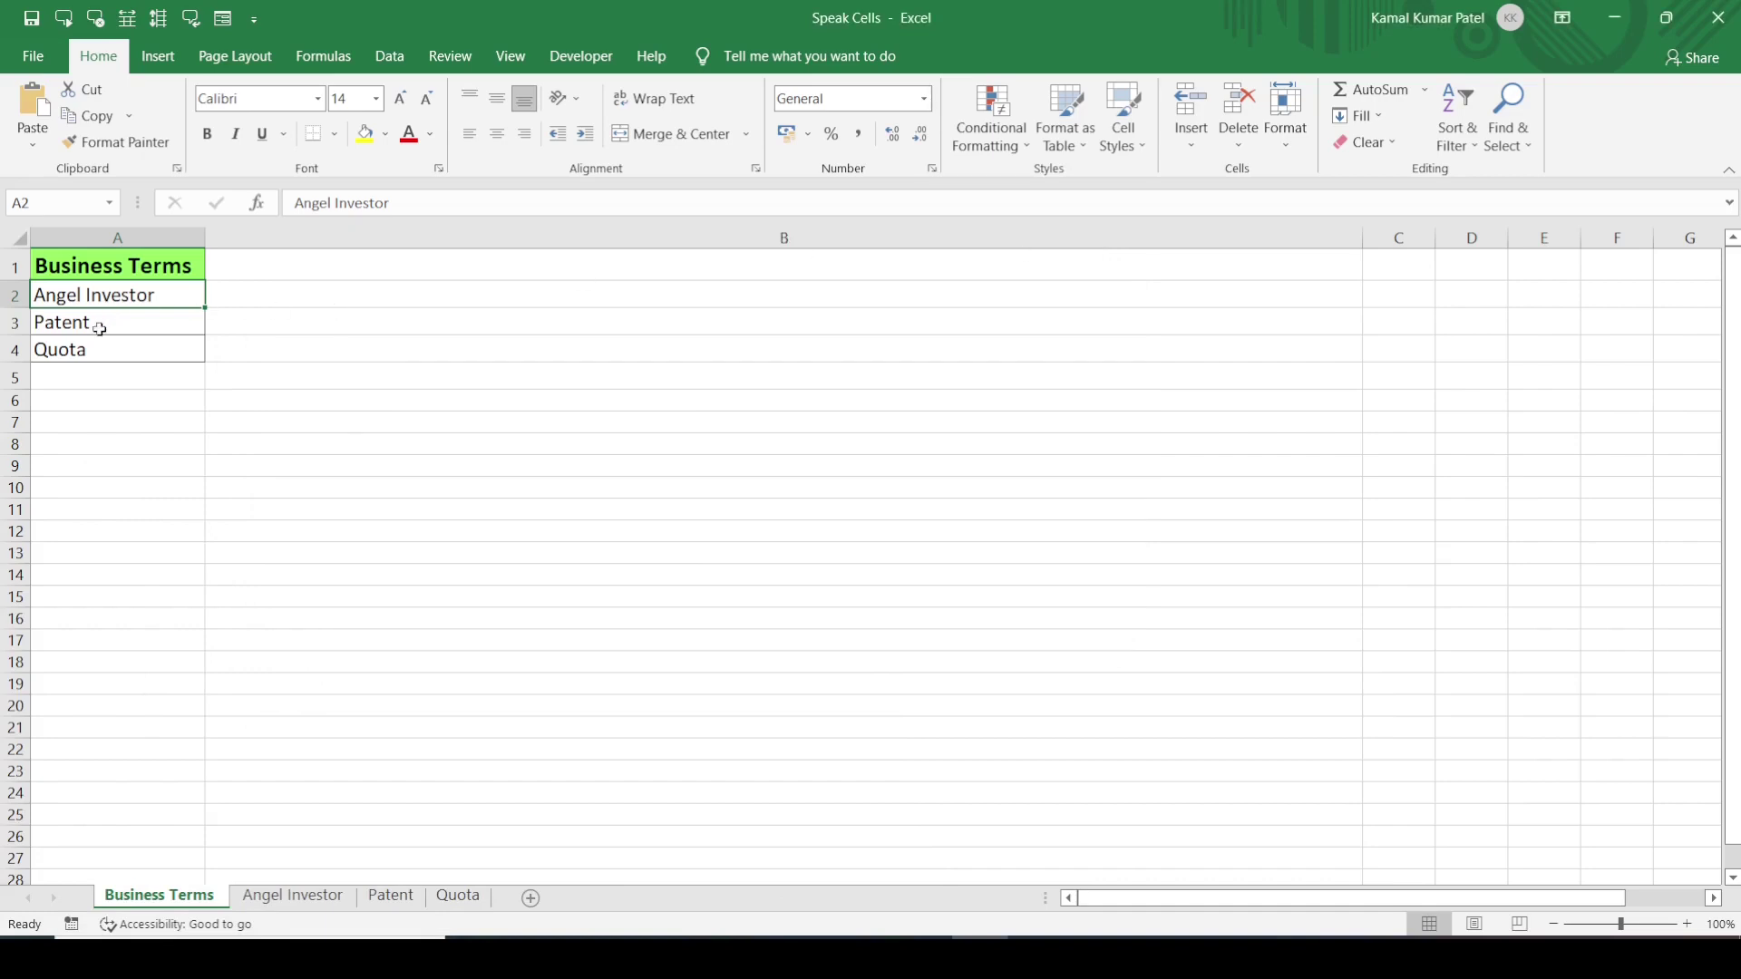
- Reopen hyperlink settings with Ctrl+K, close them, then open Insert Hyperlink via Insert > Link
{"action": "key", "text": "ctrl+k"}
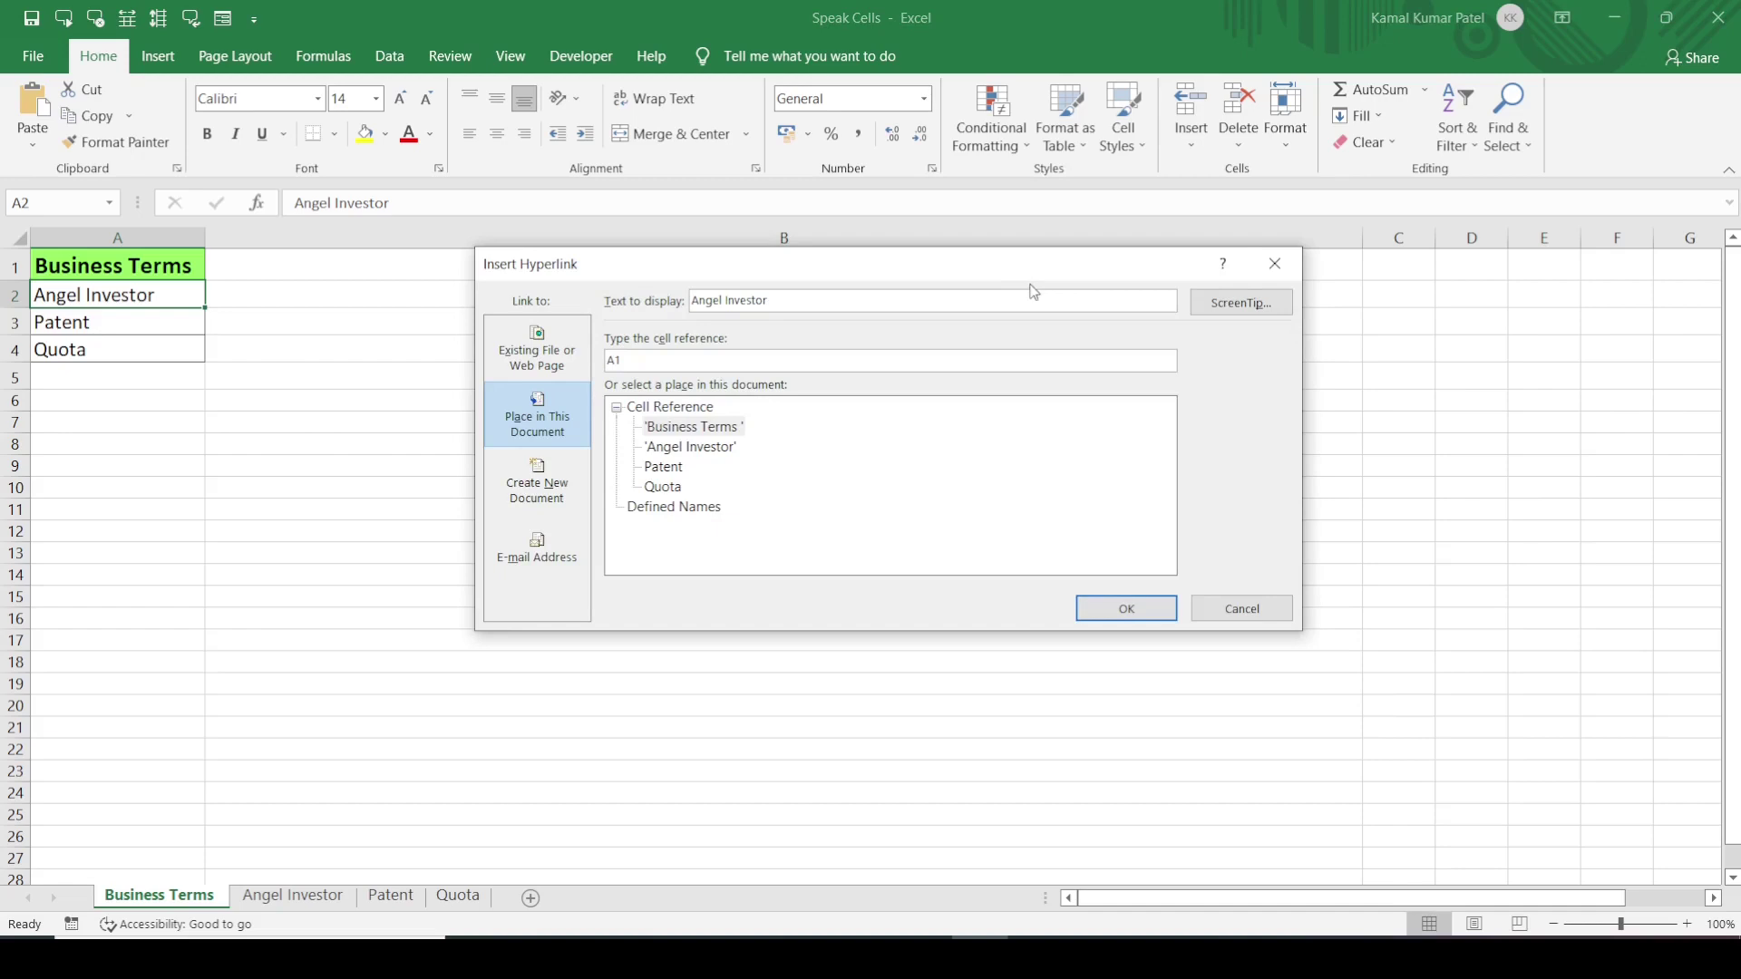
{"action": "left_click", "coordinate": [1260, 270]}
{"action": "left_click", "coordinate": [159, 65]}
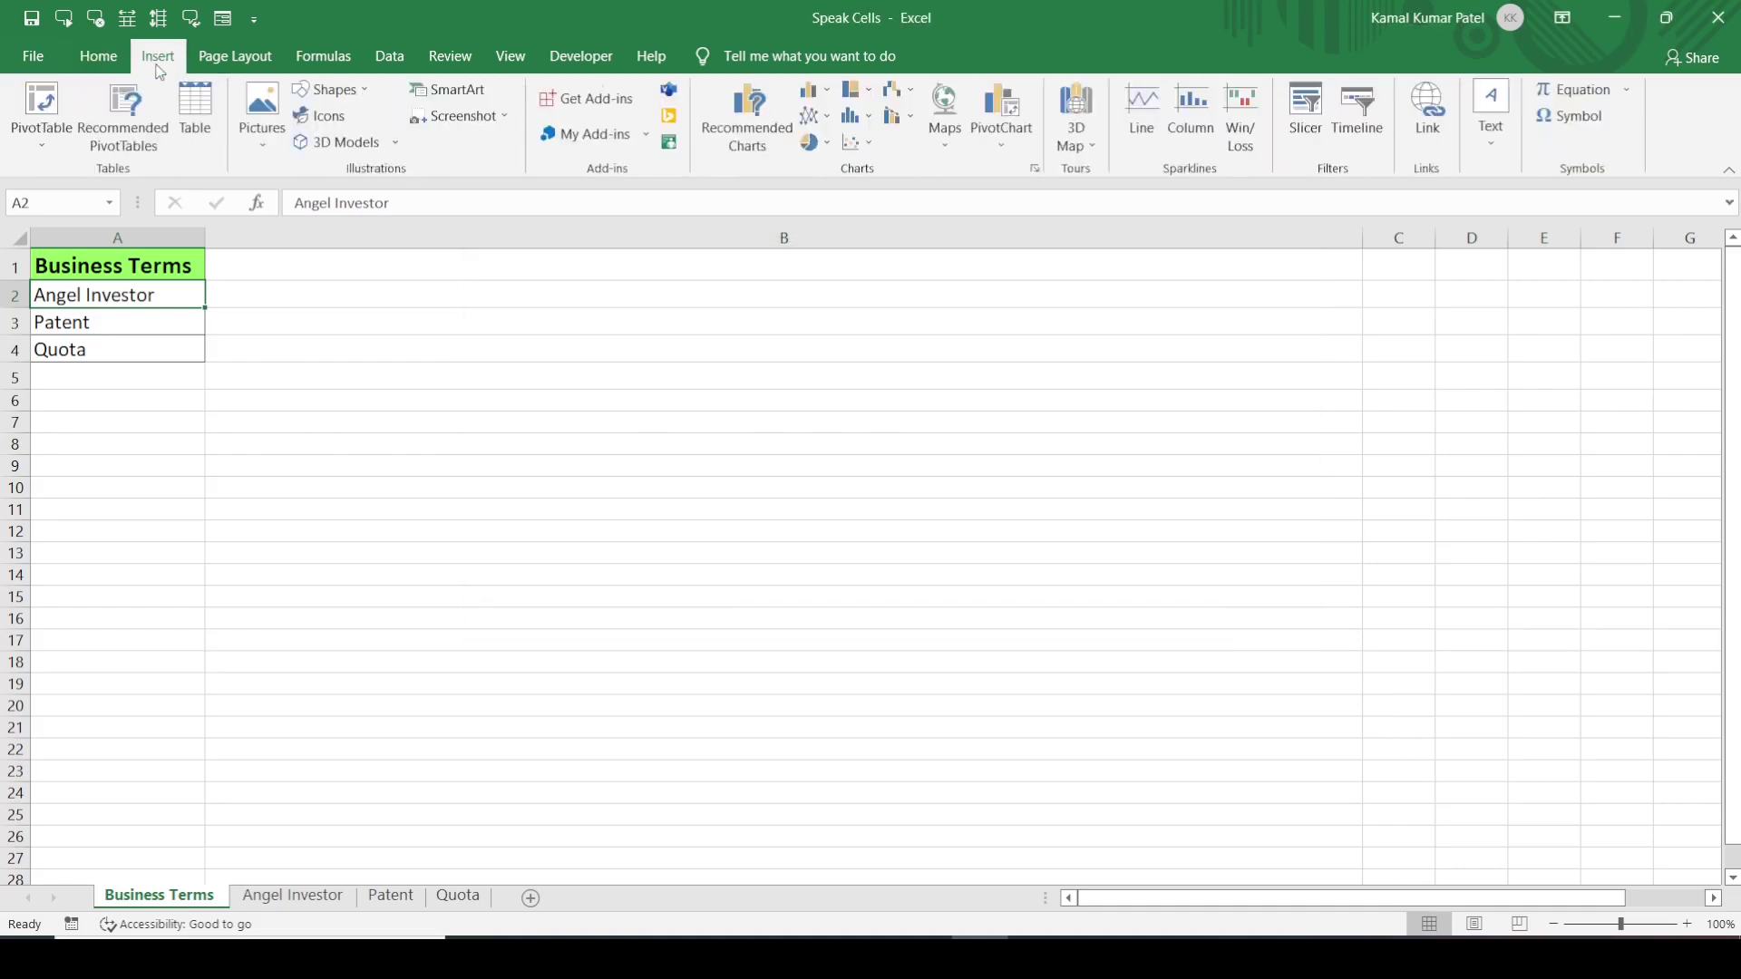
{"action": "left_click", "coordinate": [1431, 129]}
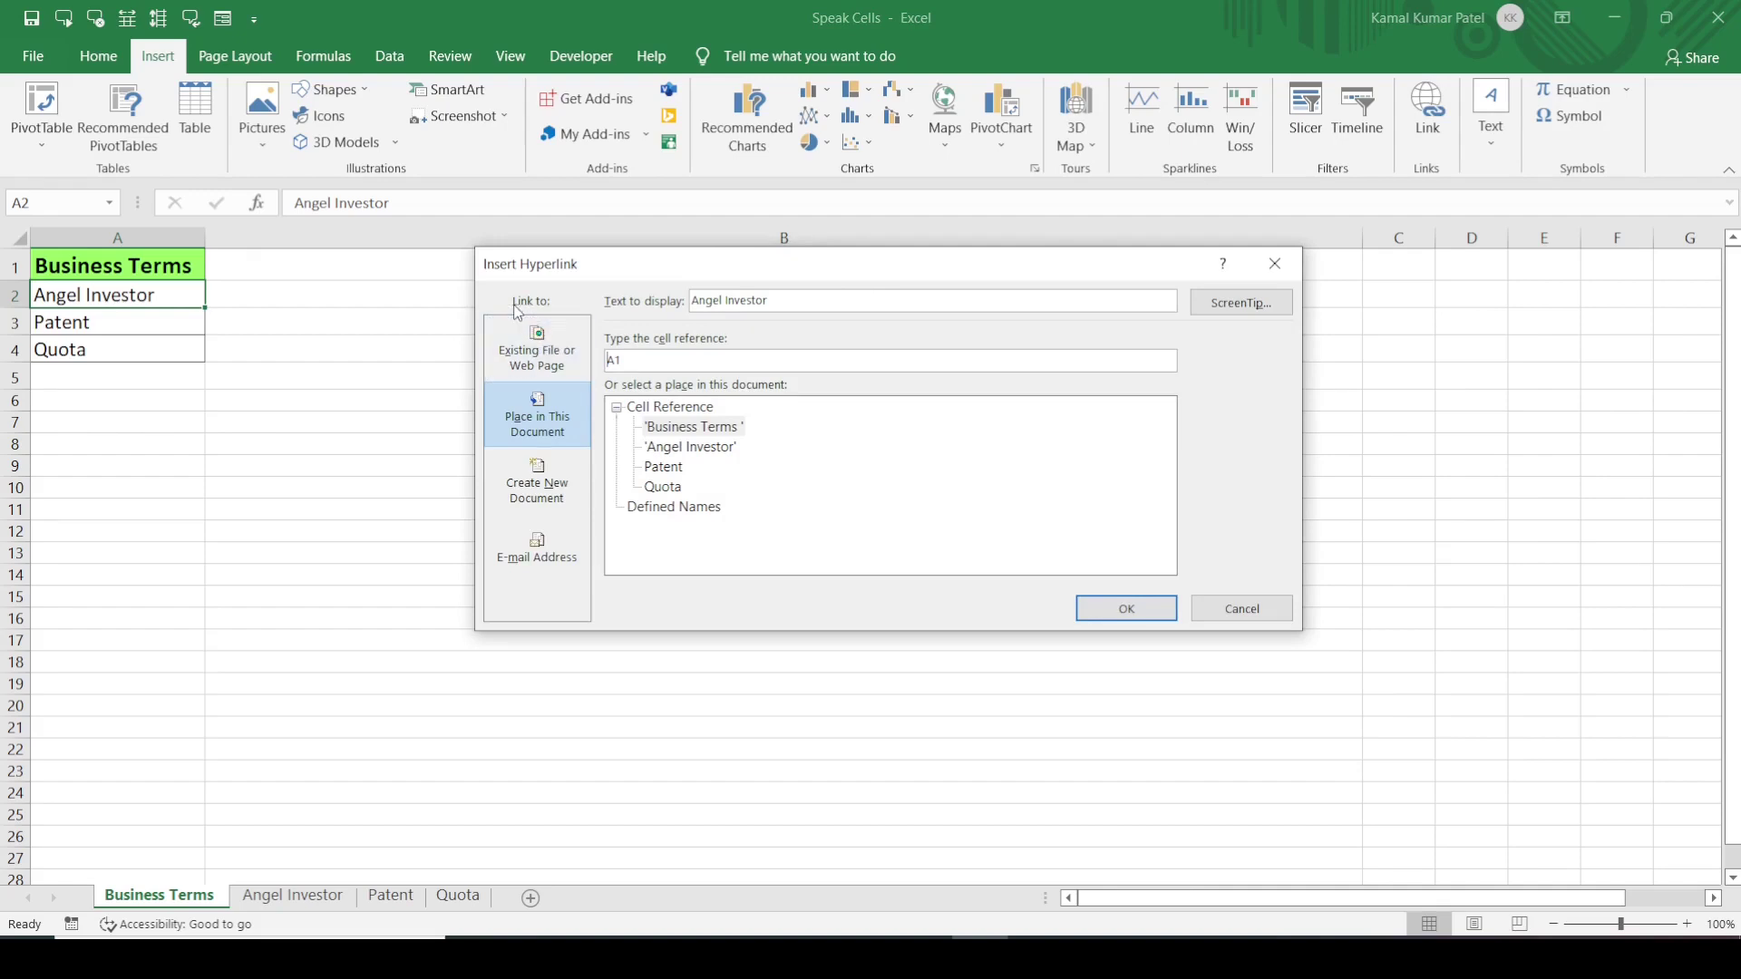
{"action": "left_click", "coordinate": [540, 341]}
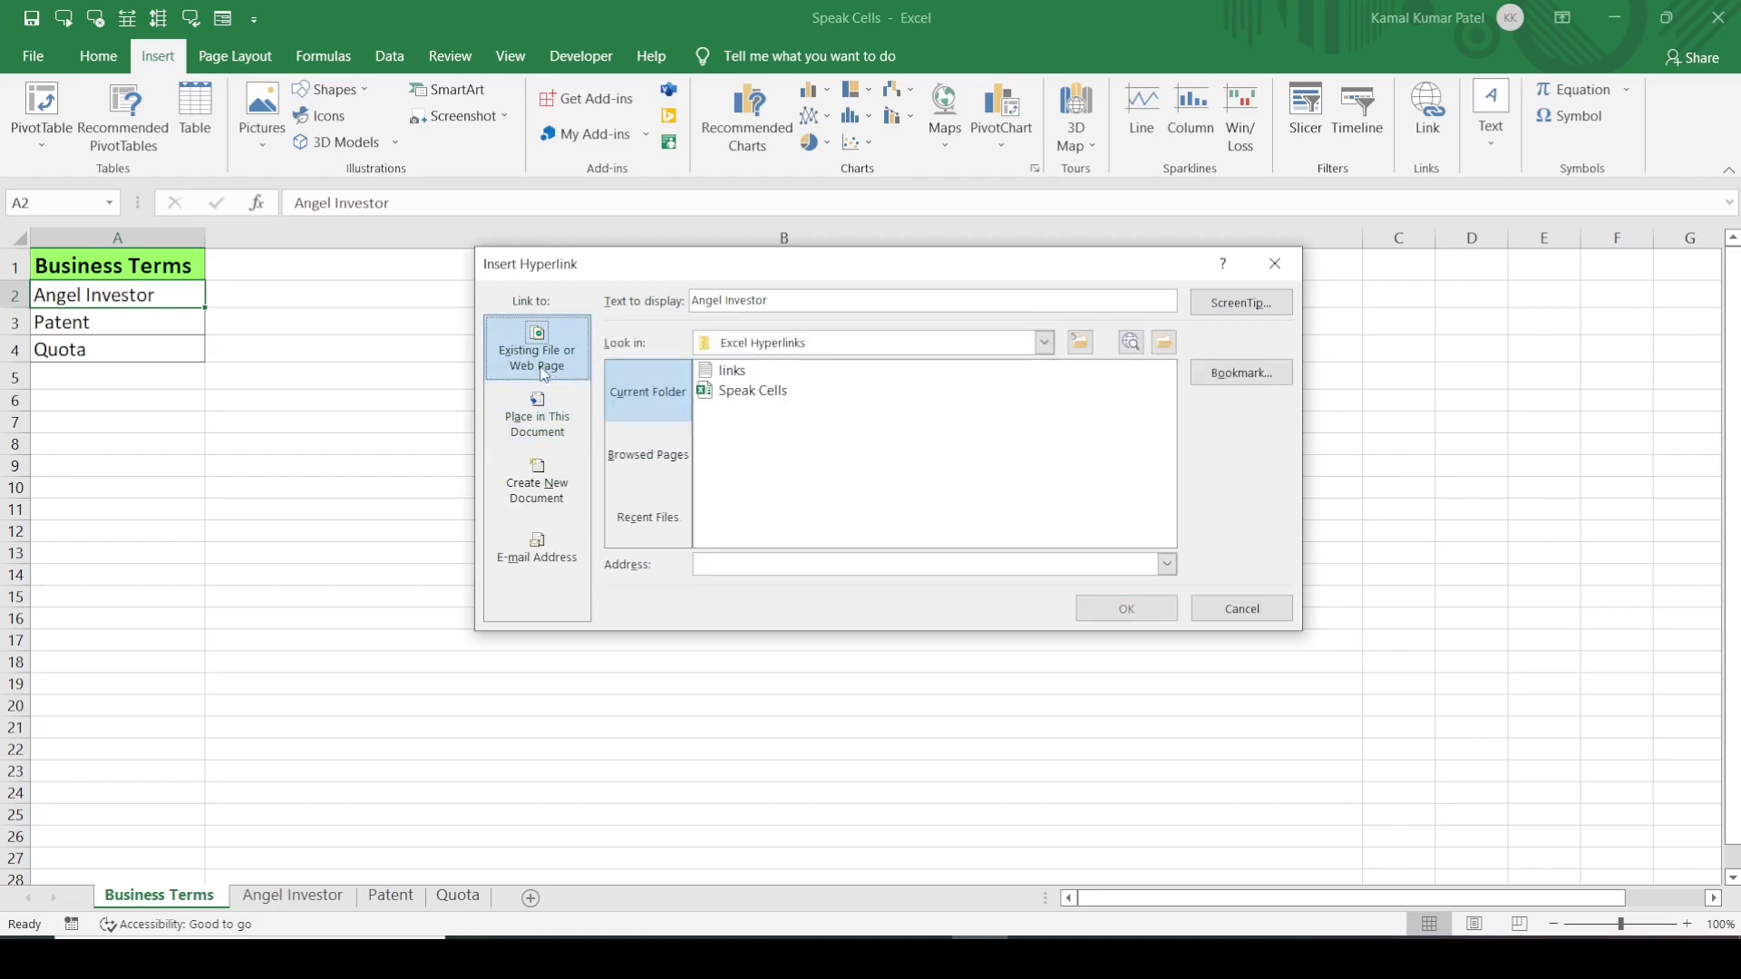
{"action": "left_click", "coordinate": [526, 433]}
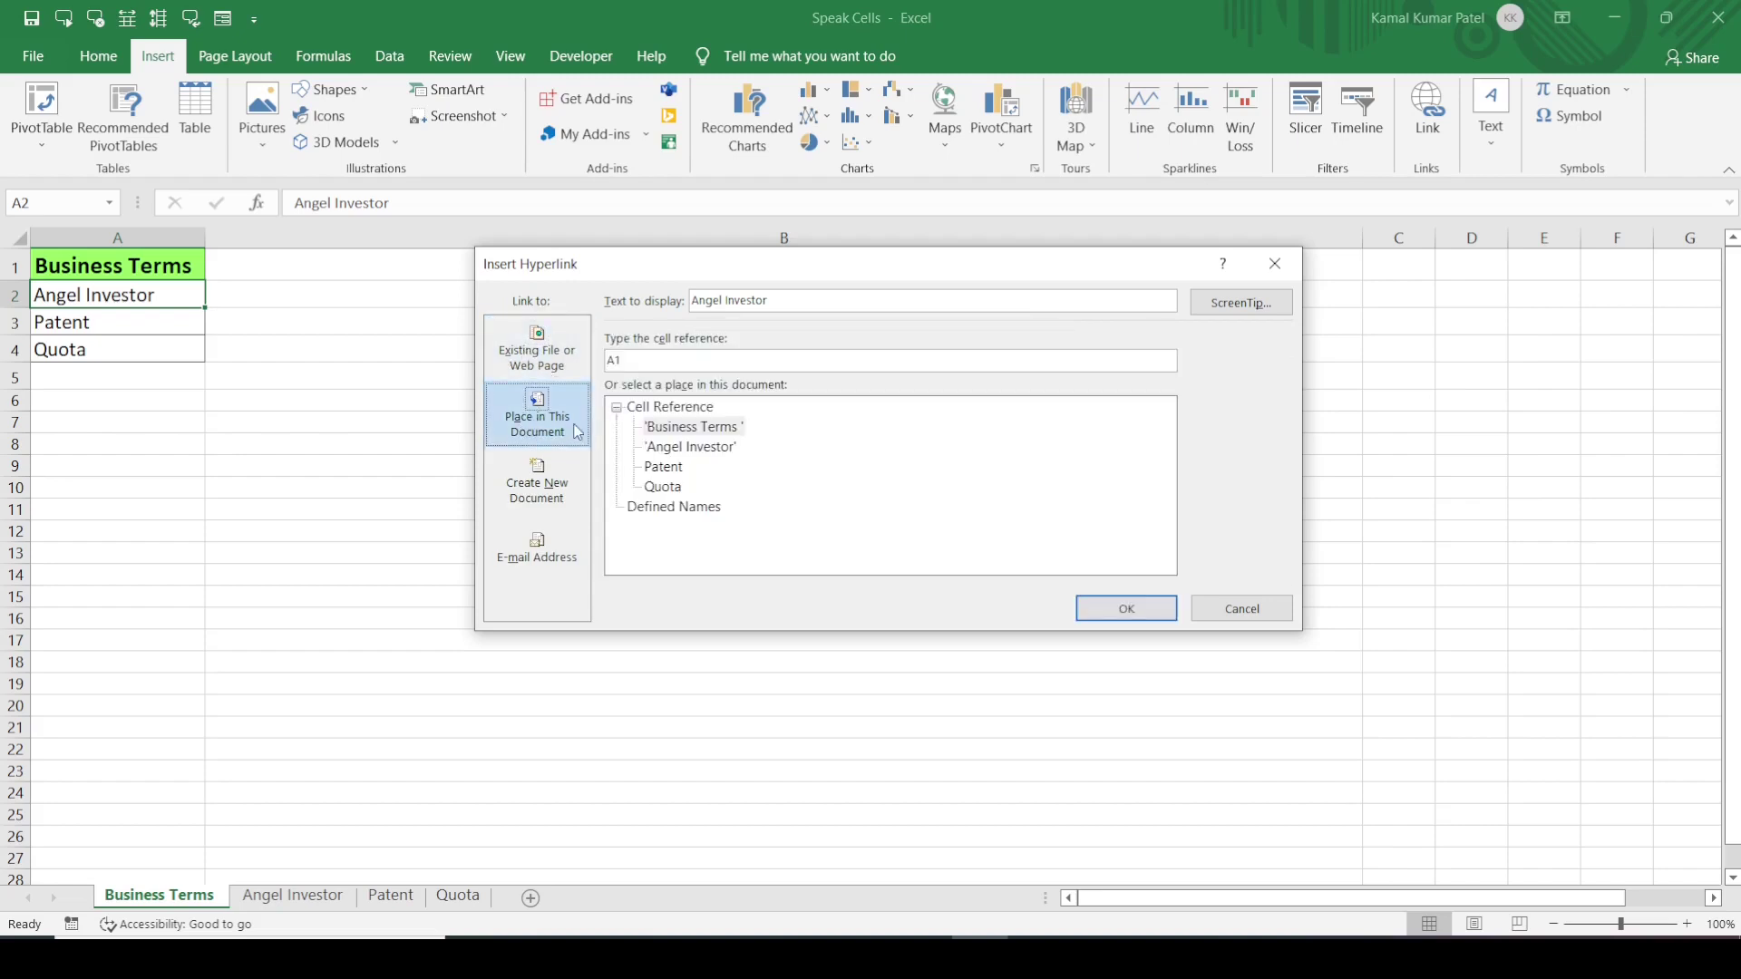
{"action": "left_click", "coordinate": [540, 475]}
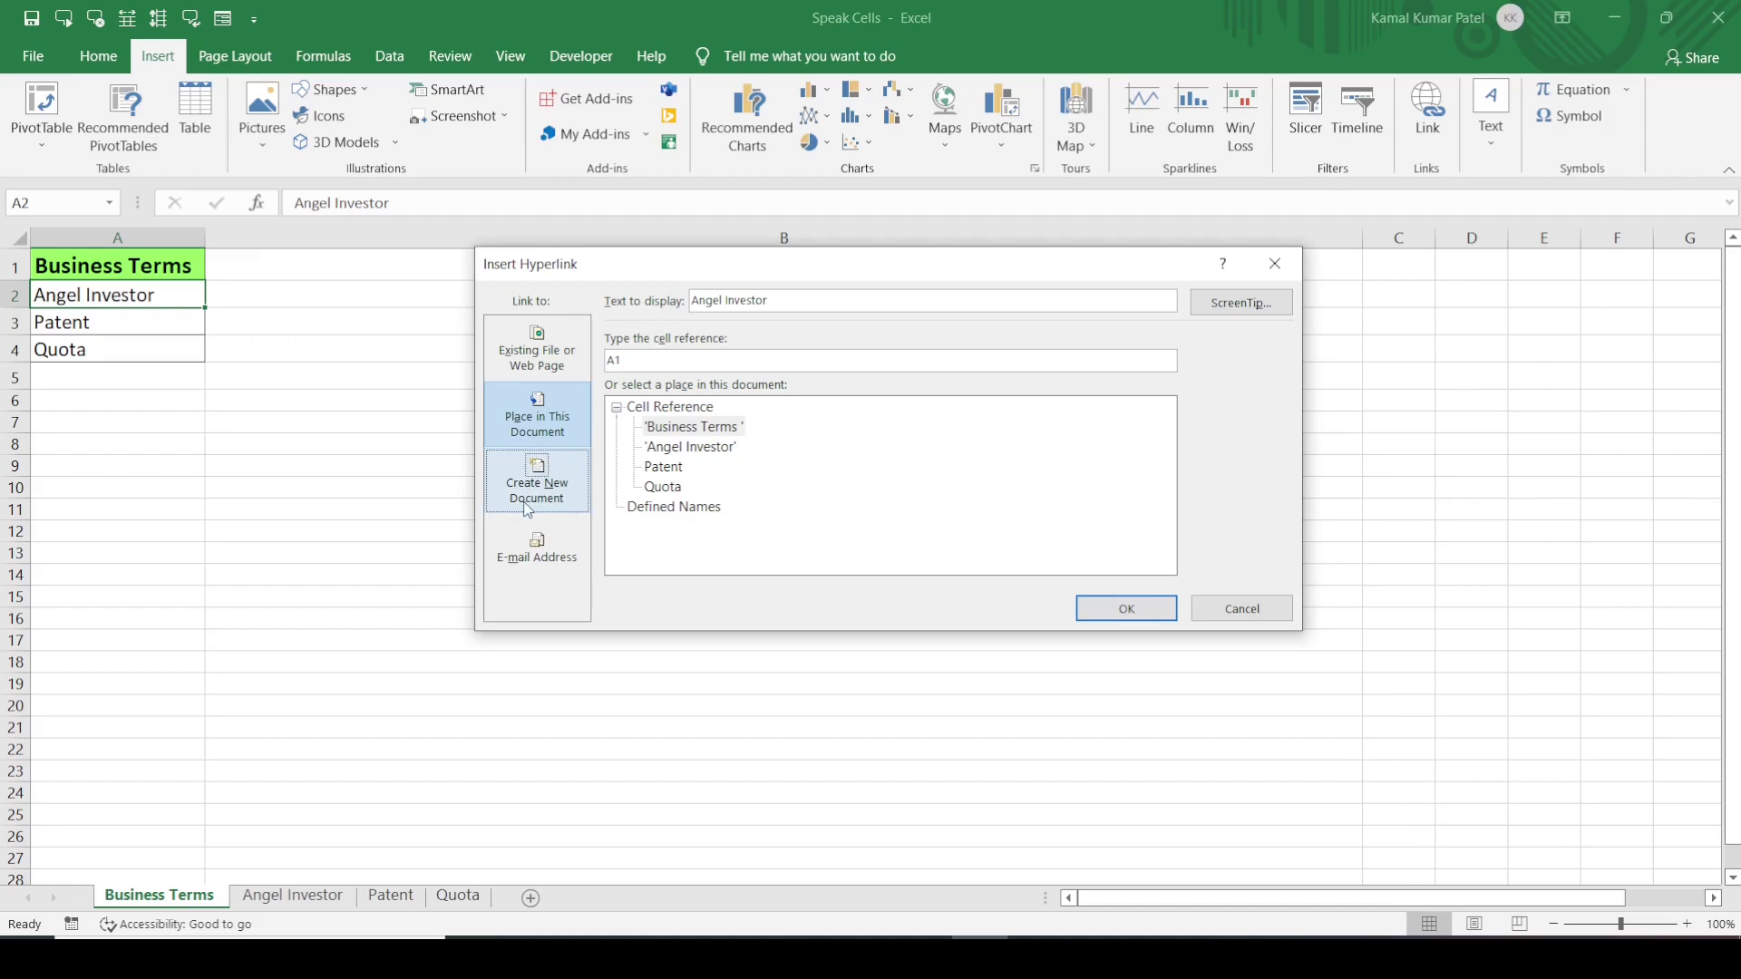
{"action": "left_click", "coordinate": [545, 501]}
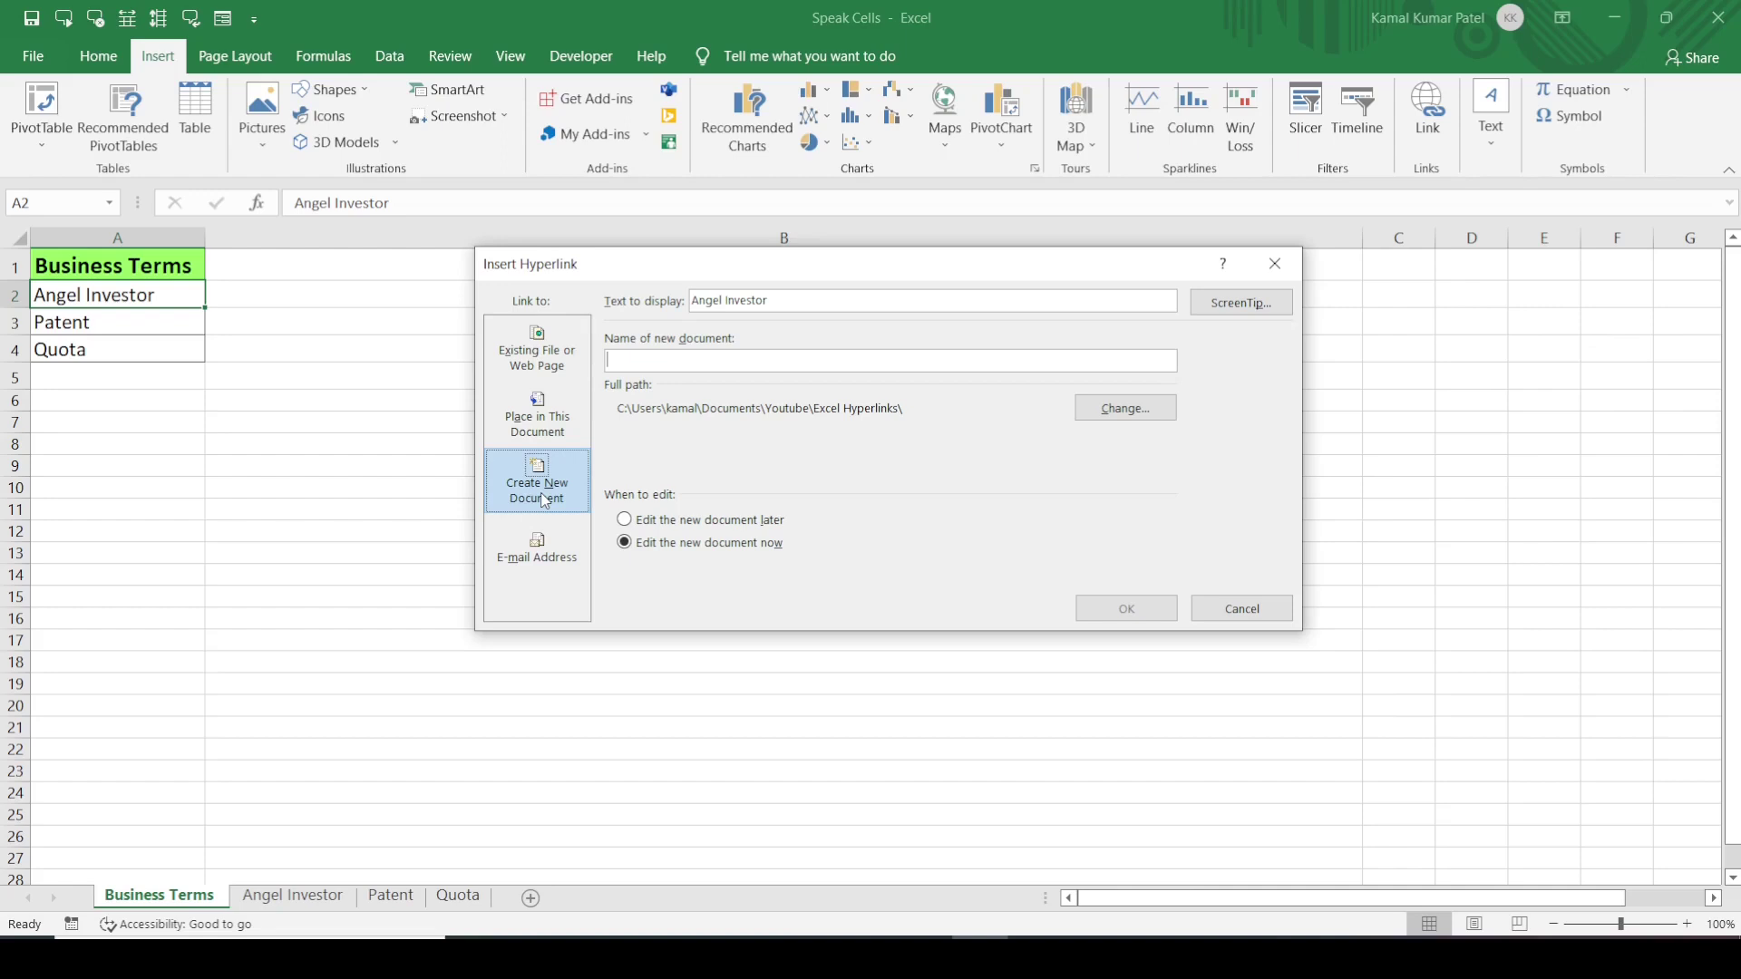
{"action": "left_click", "coordinate": [536, 422]}
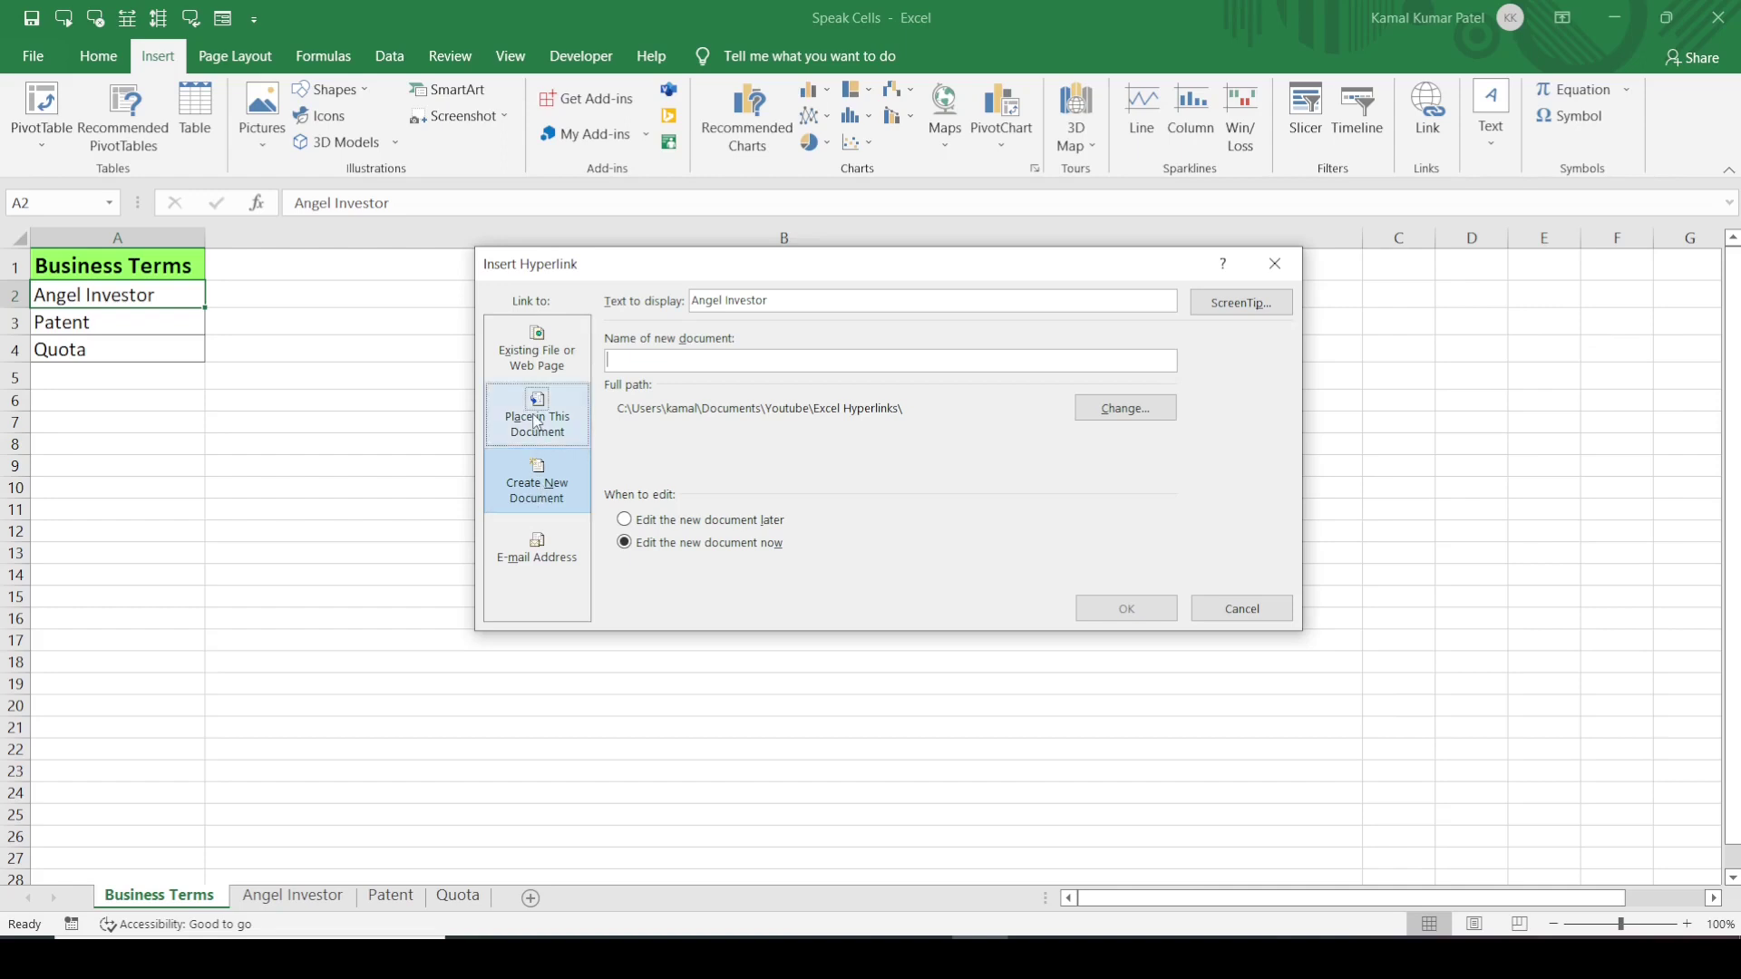
{"action": "left_click", "coordinate": [536, 422]}
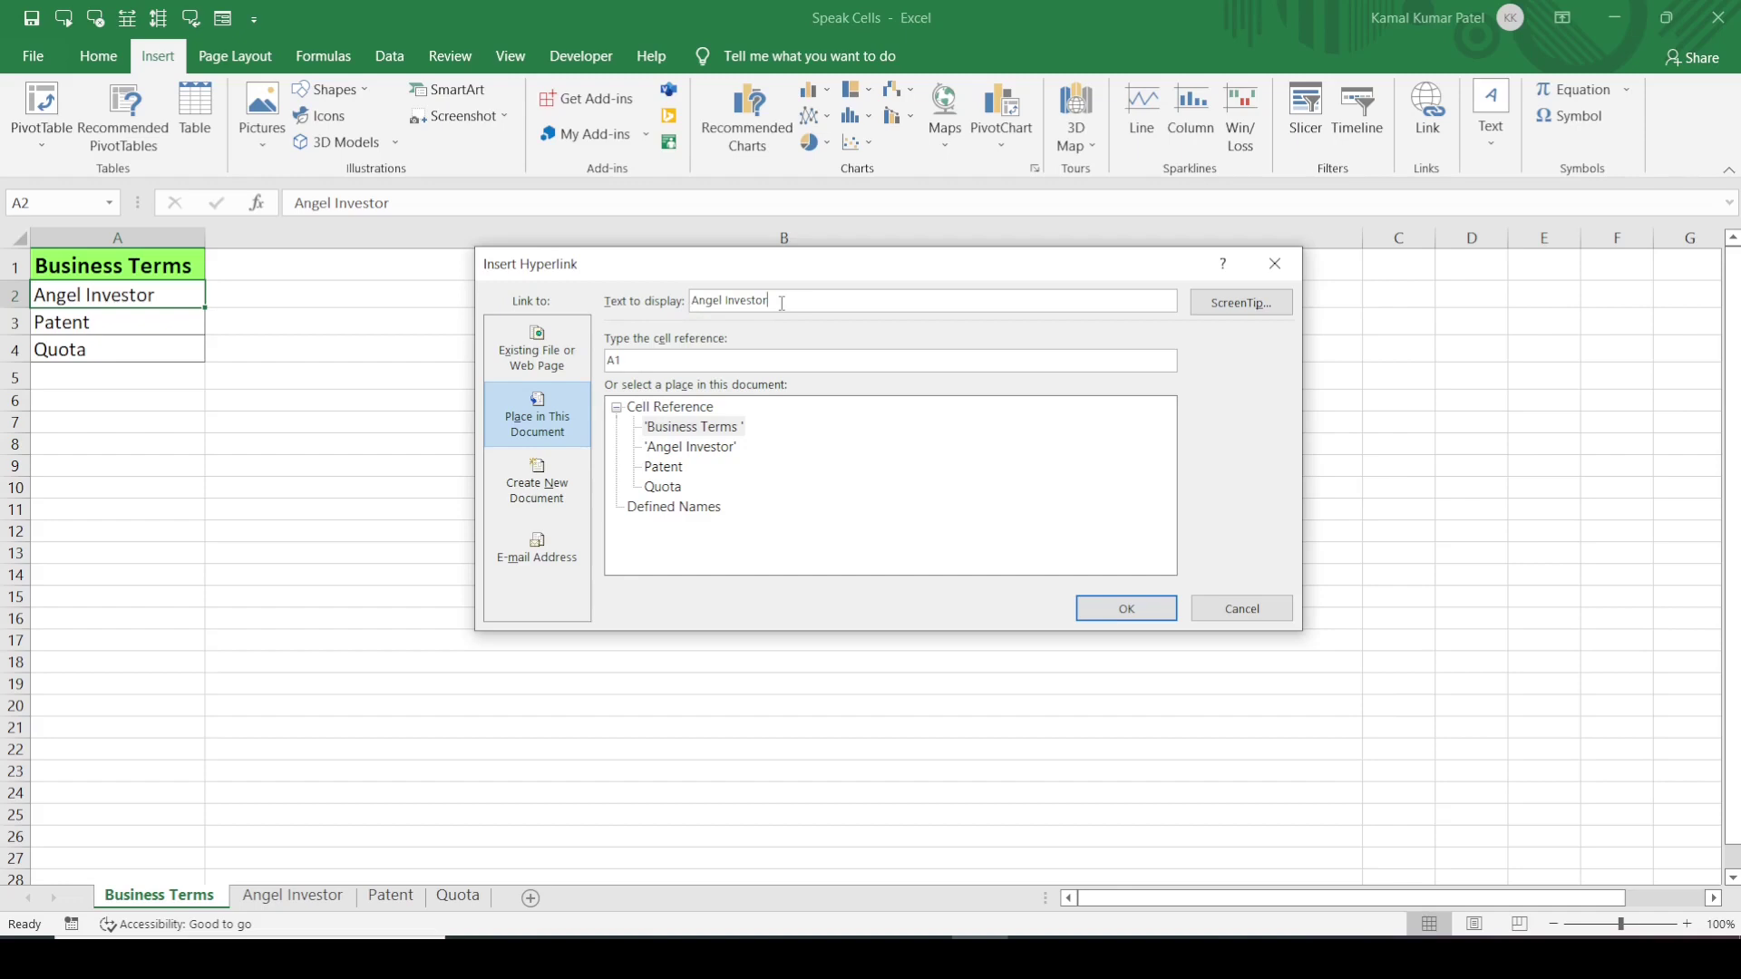
- Enter a trial 'Definition' ScreenTip, then cancel the Insert Hyperlink dialog without linking
{"action": "left_click", "coordinate": [1241, 305]}
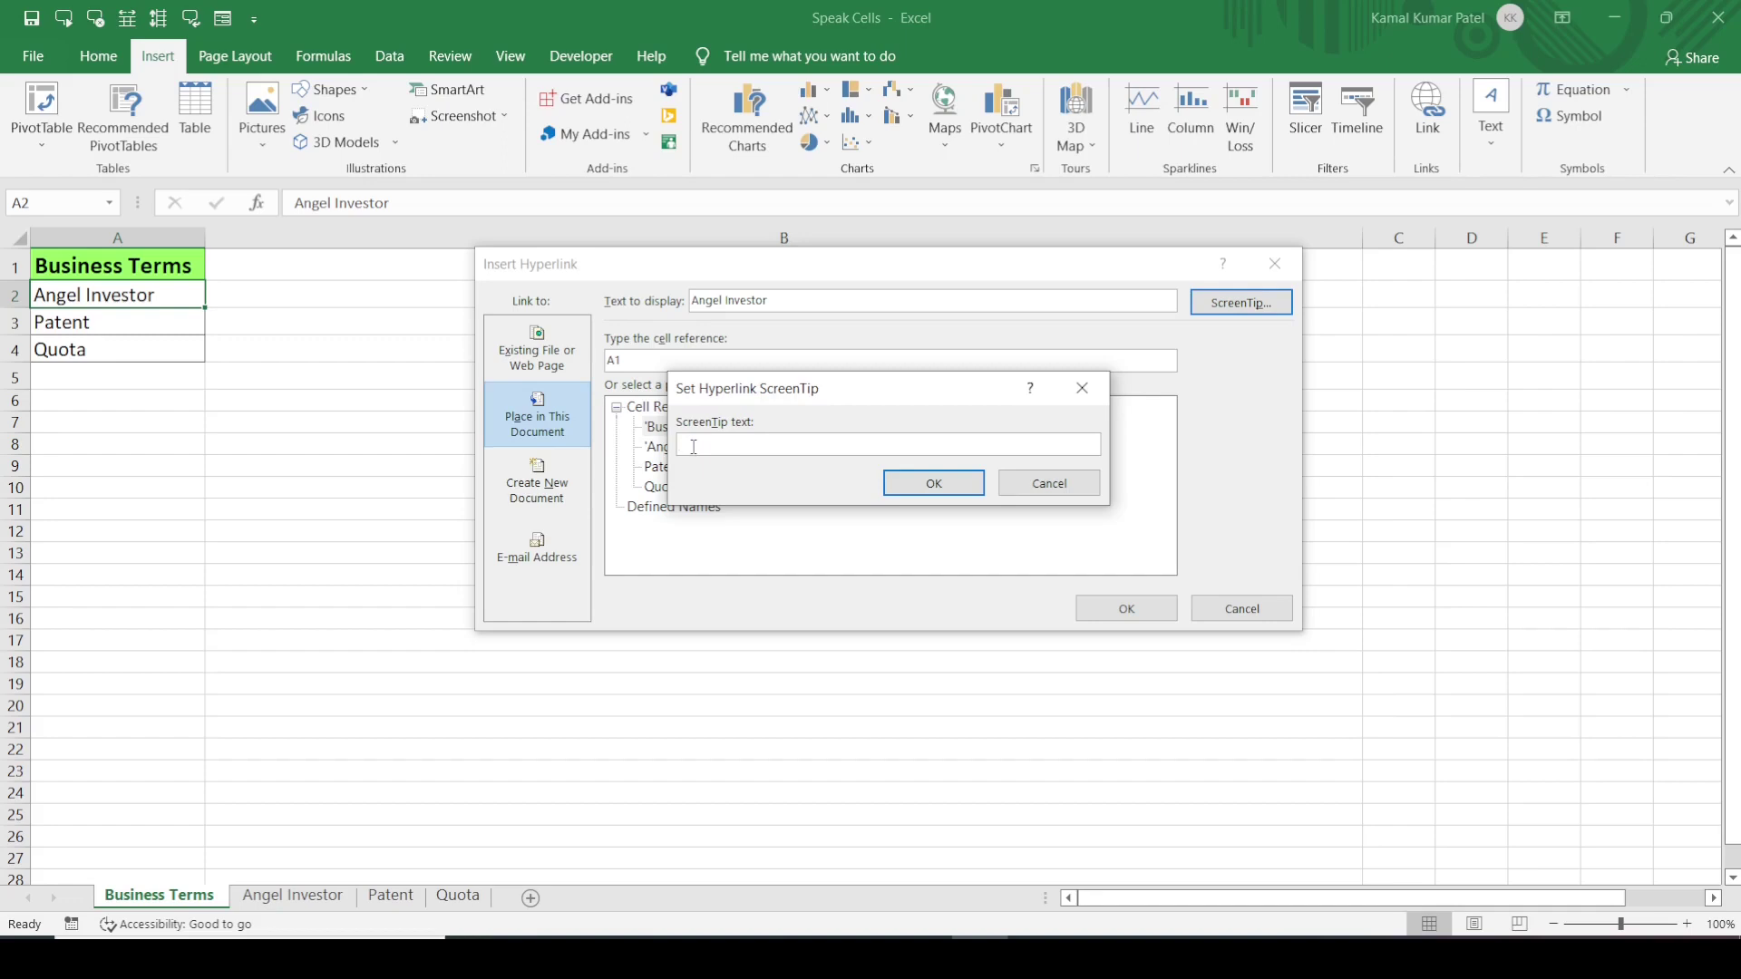
{"action": "type", "text": "Definition"}
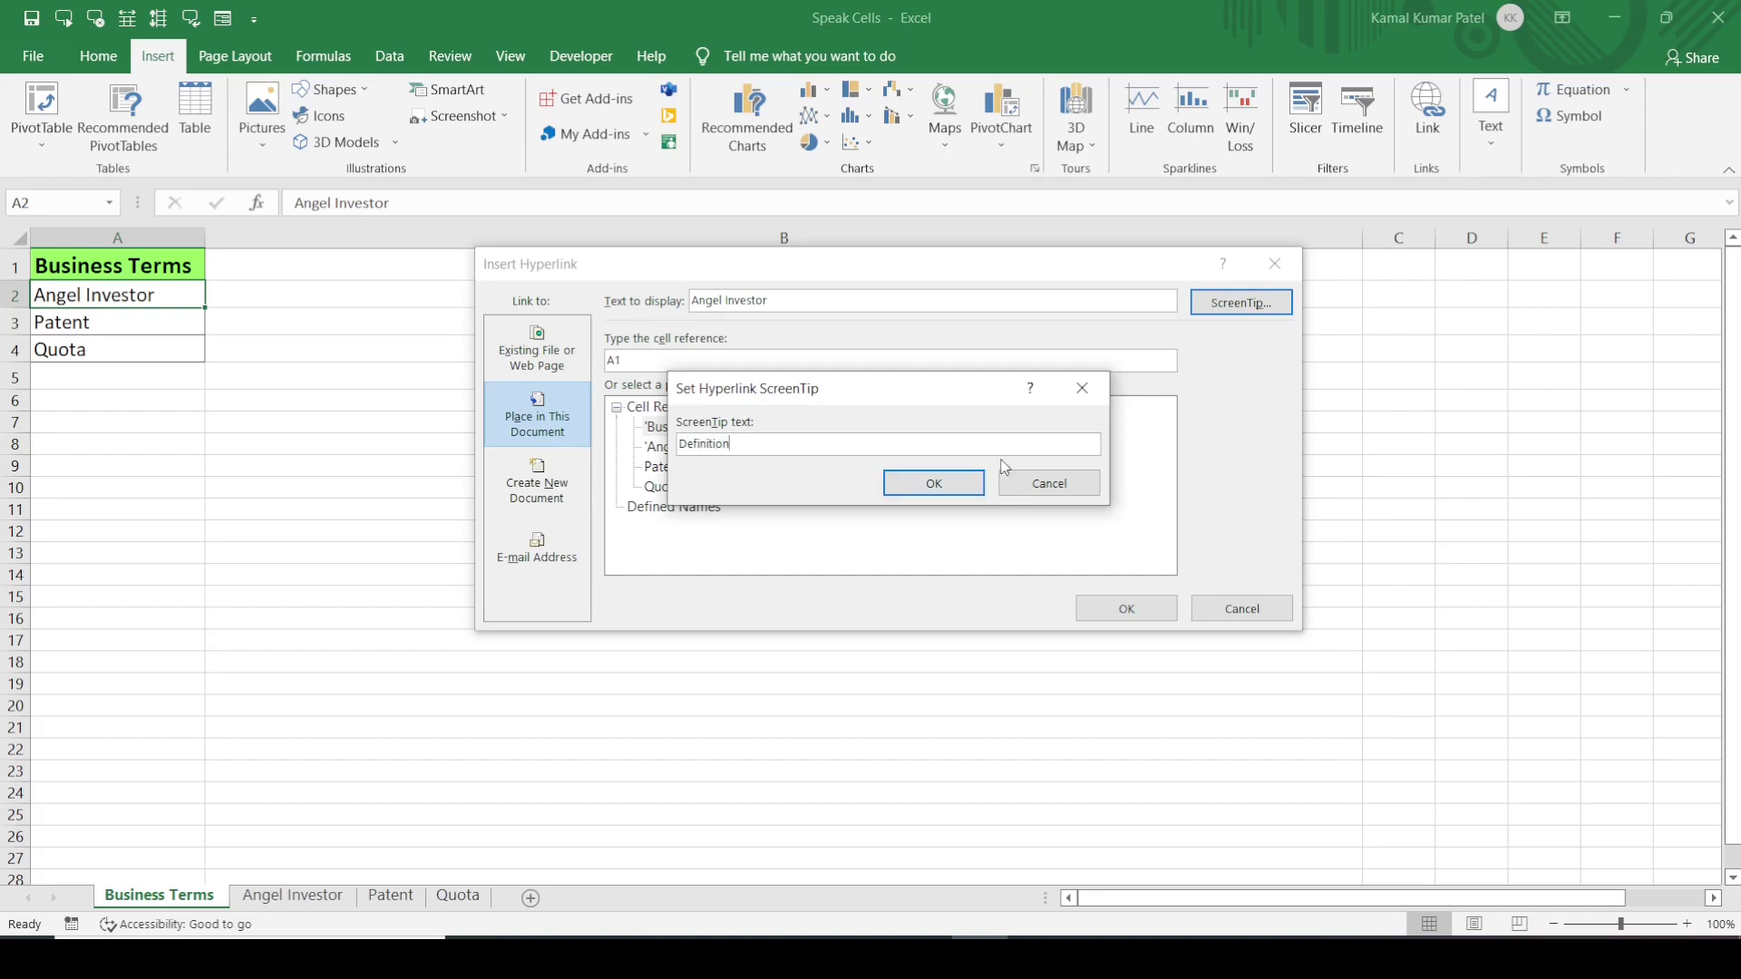
{"action": "left_click", "coordinate": [952, 483]}
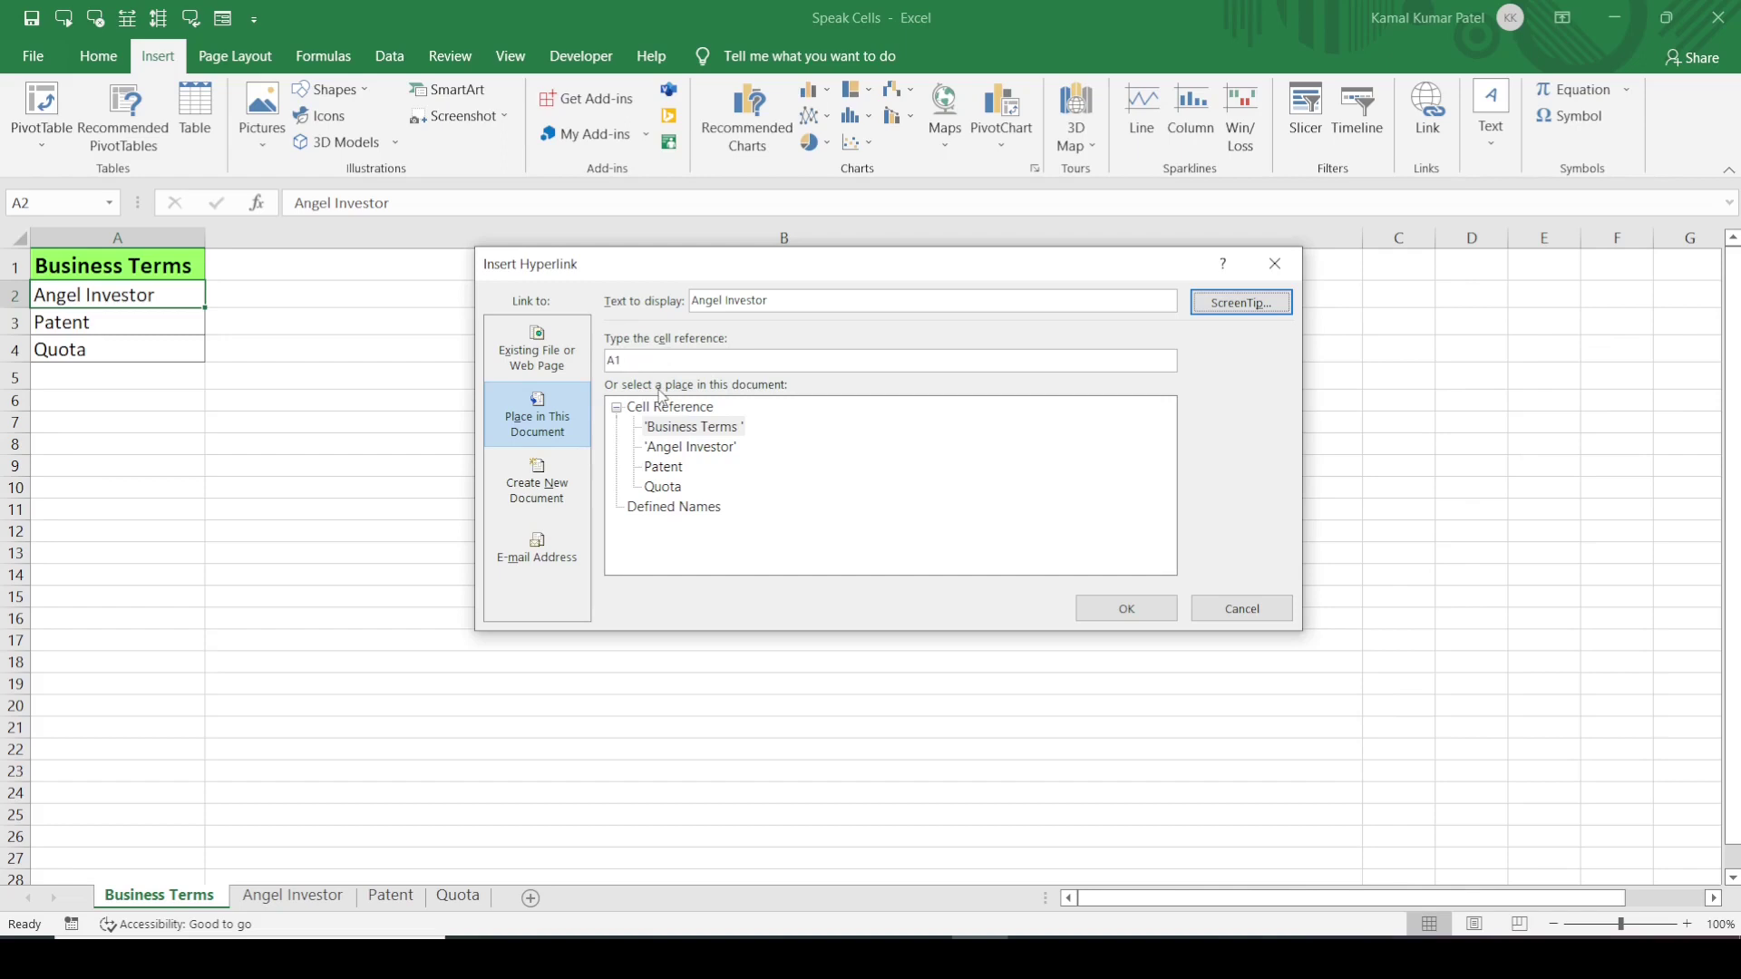
{"action": "left_click", "coordinate": [1262, 613]}
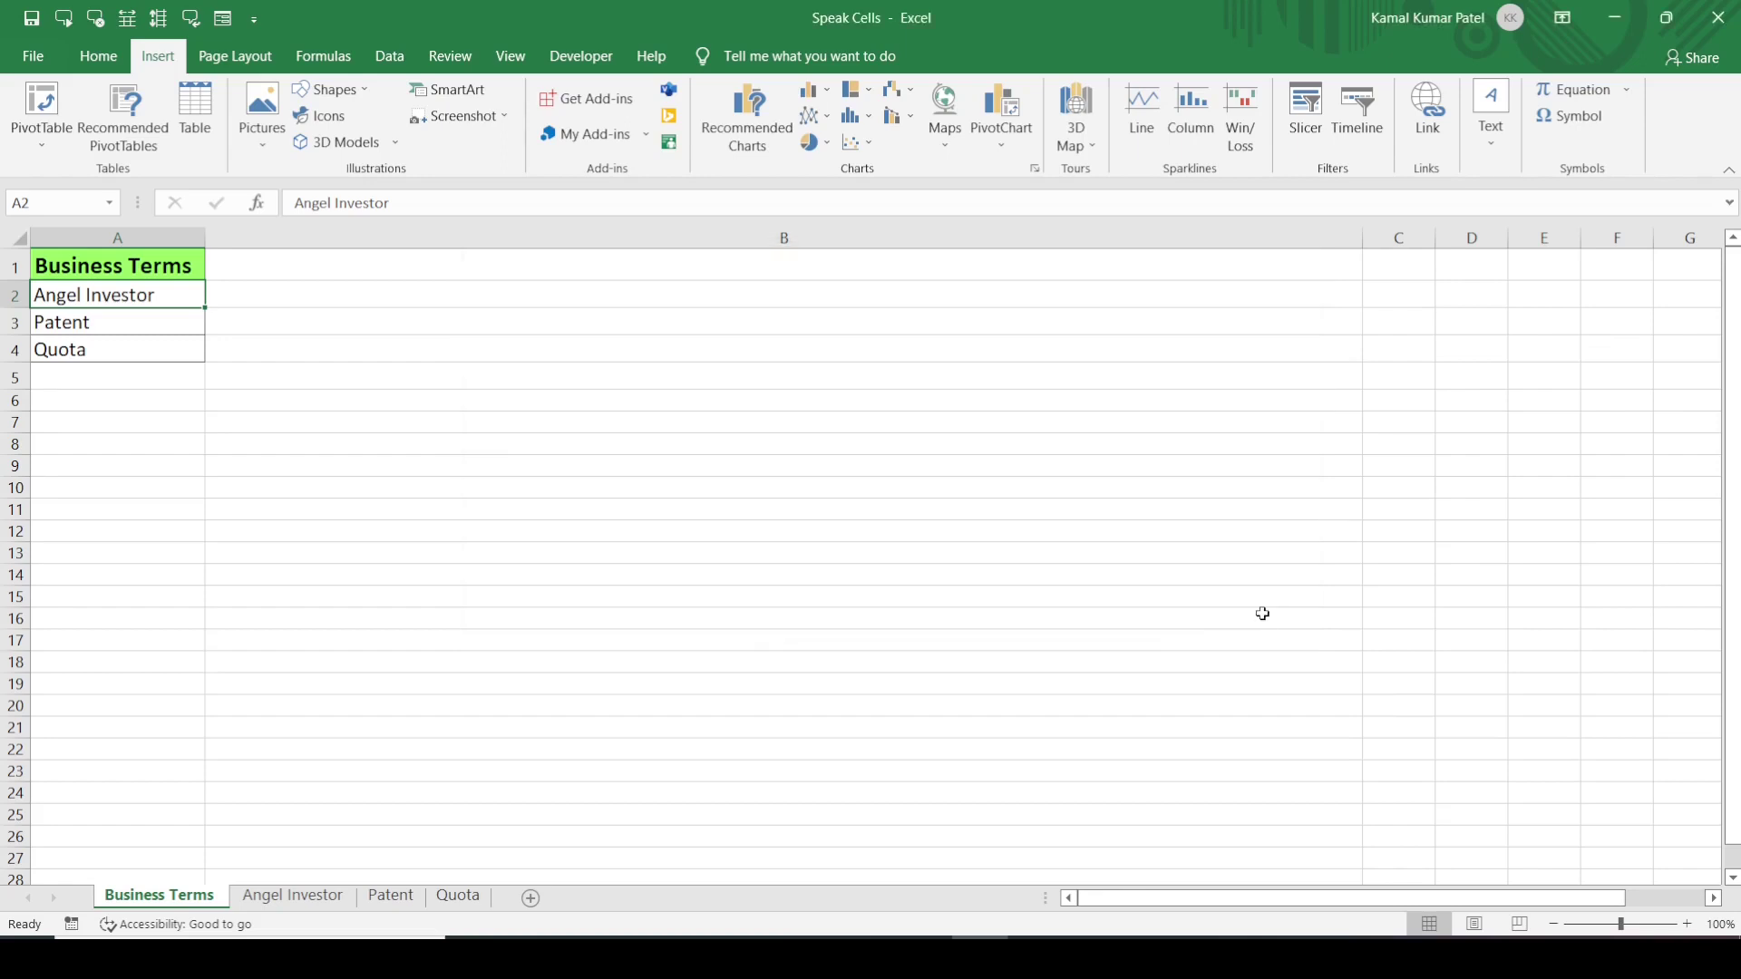
- Check where the definition sits on the Angel Investor sheet, then return to Business Terms
{"action": "left_click", "coordinate": [292, 895]}
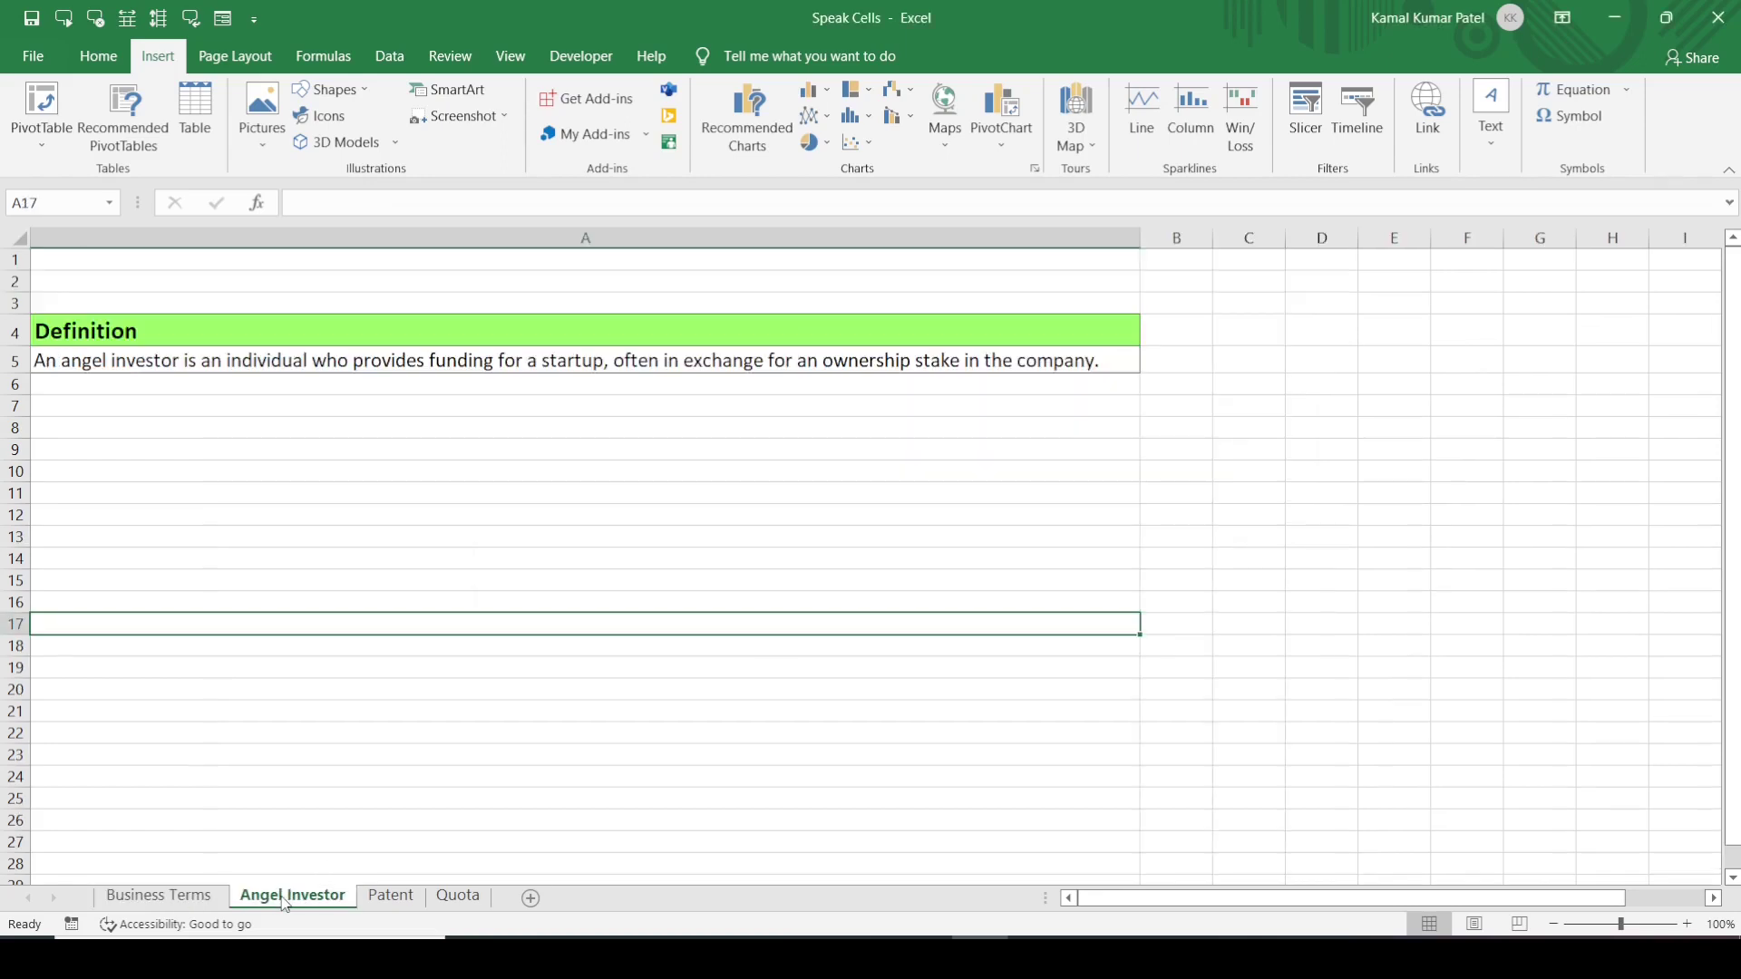
{"action": "left_click", "coordinate": [87, 361]}
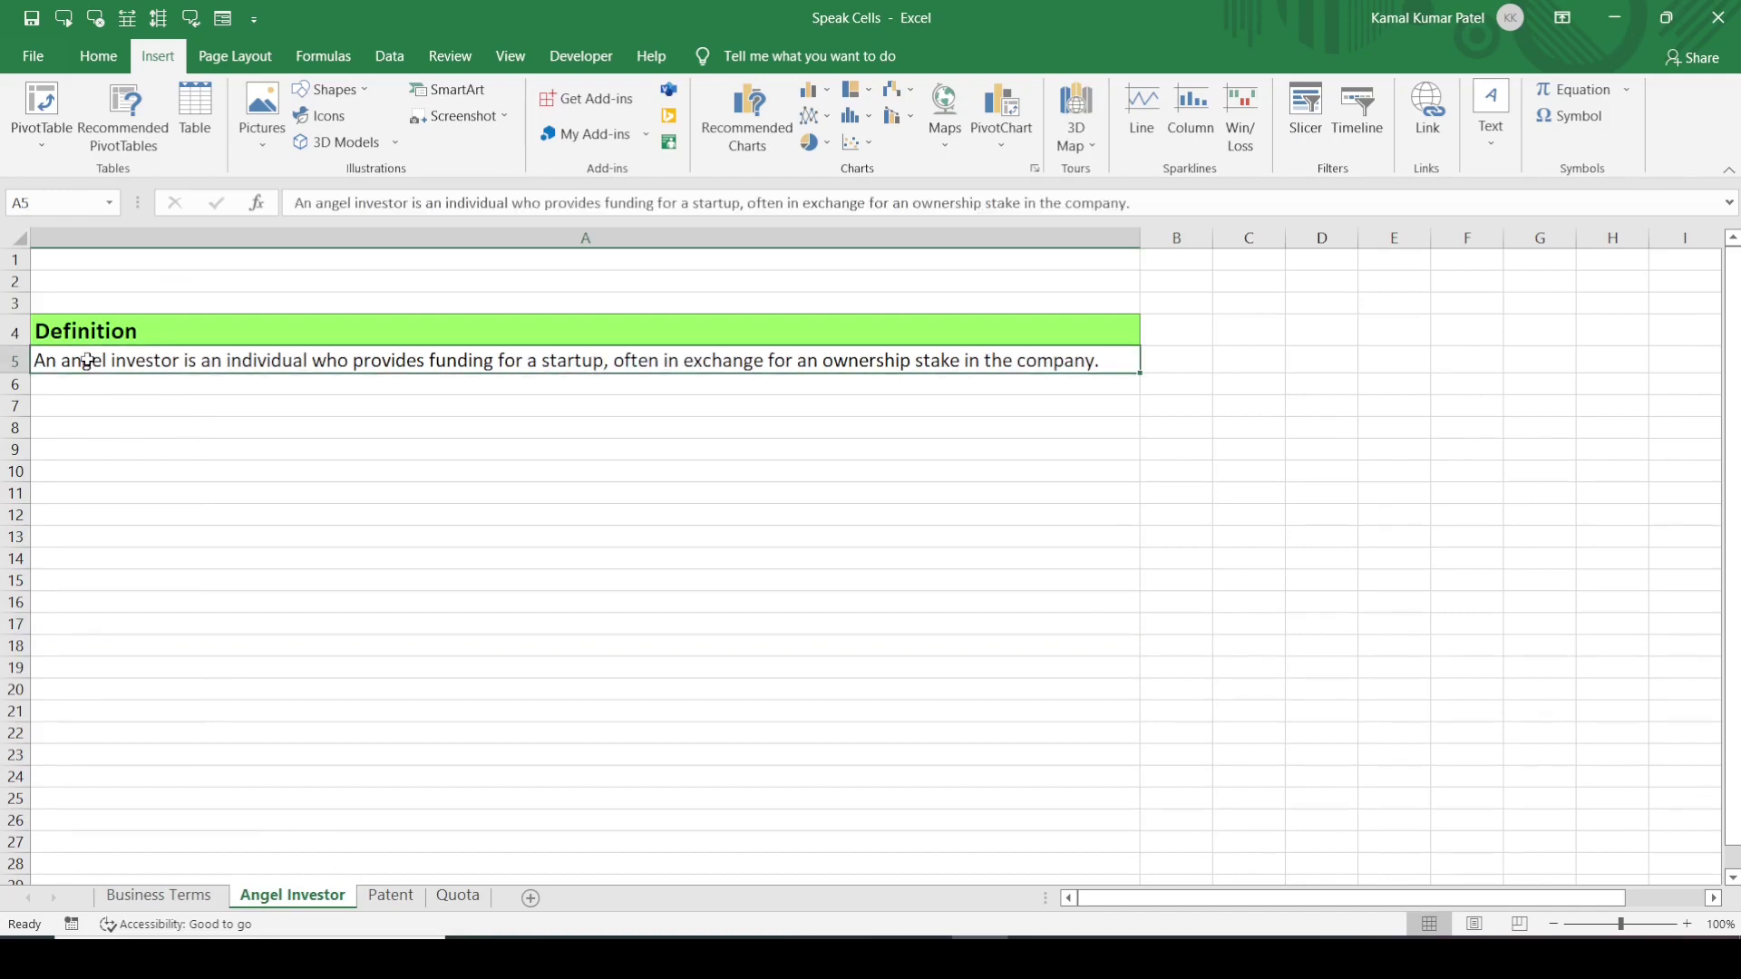
{"action": "left_click", "coordinate": [159, 896]}
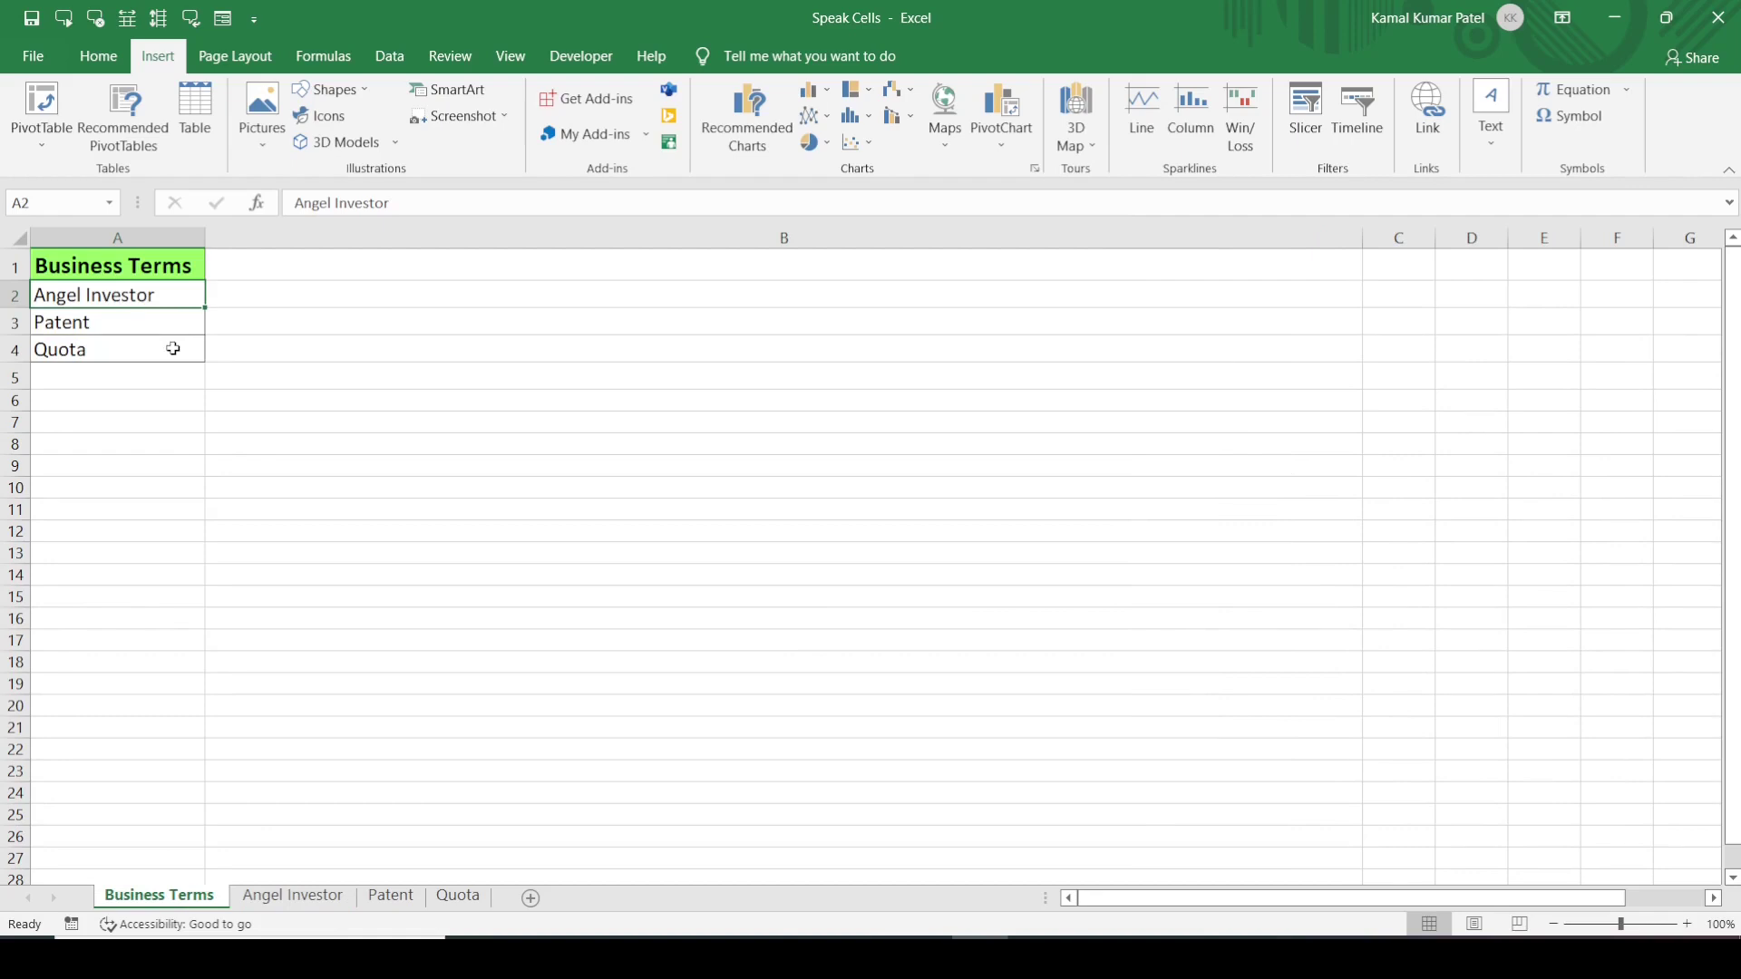
- Link Angel Investor to cell A5 of the 'Angel Investor' sheet
{"action": "key", "text": "ctrl+k"}
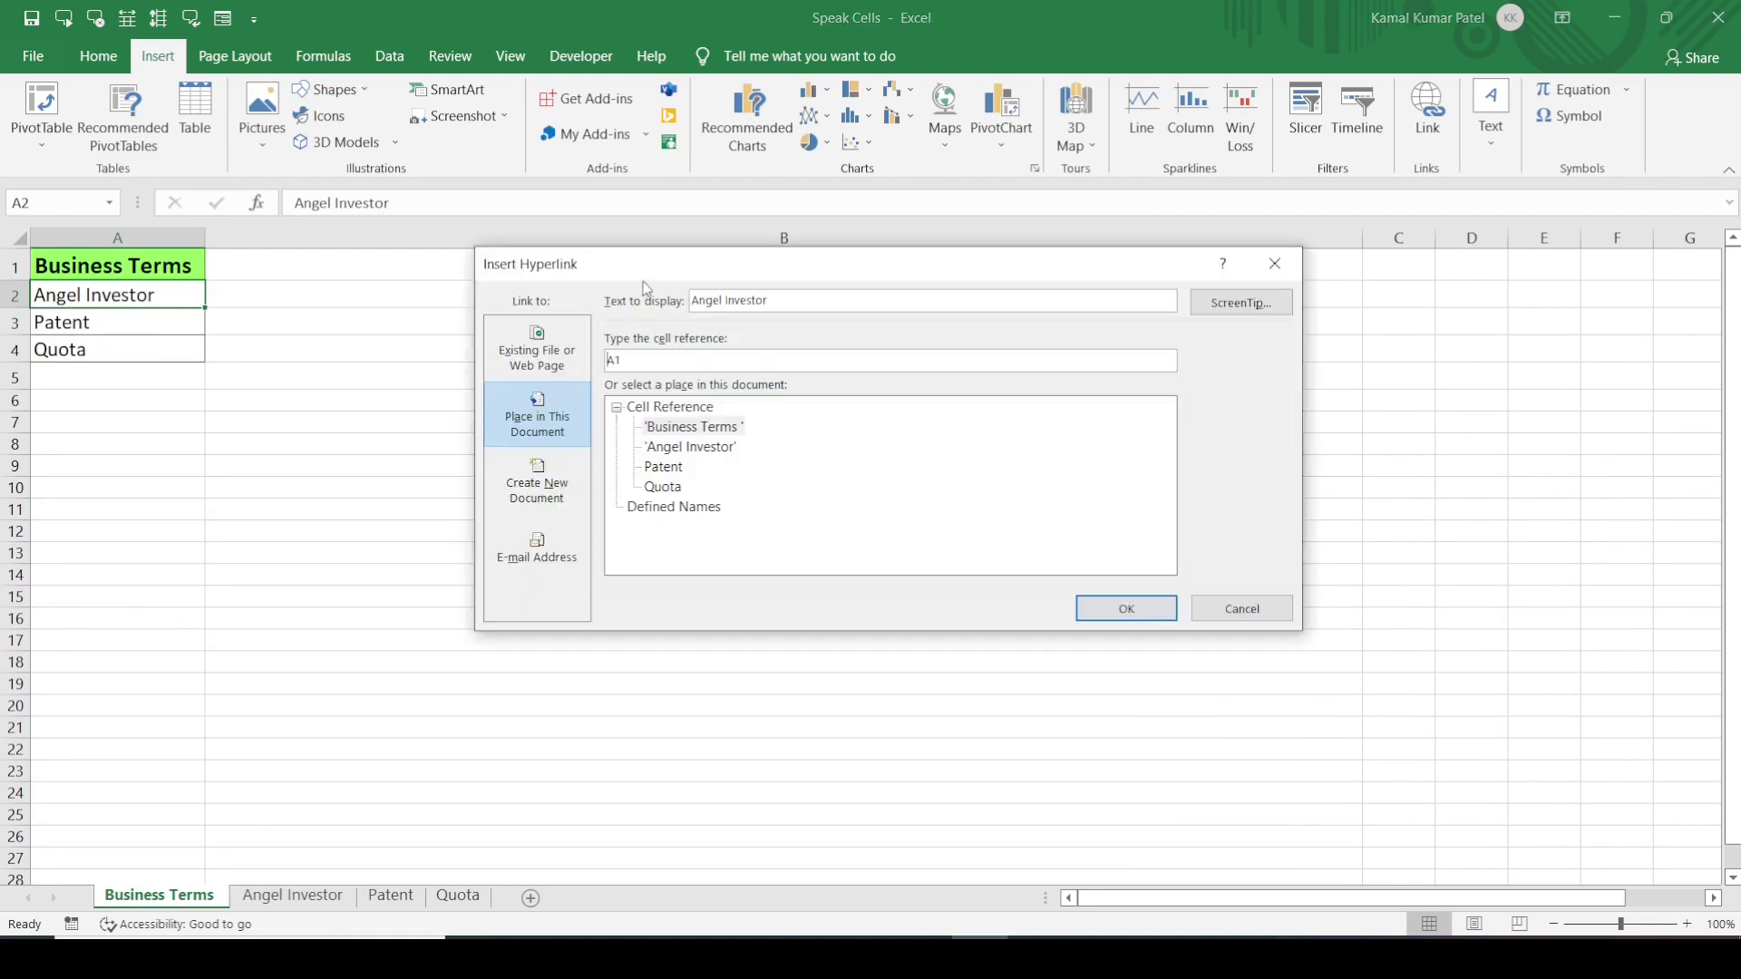
{"action": "left_click", "coordinate": [640, 360]}
{"action": "key", "text": "BackSpace"}
{"action": "type", "text": "5"}
{"action": "left_click", "coordinate": [681, 450]}
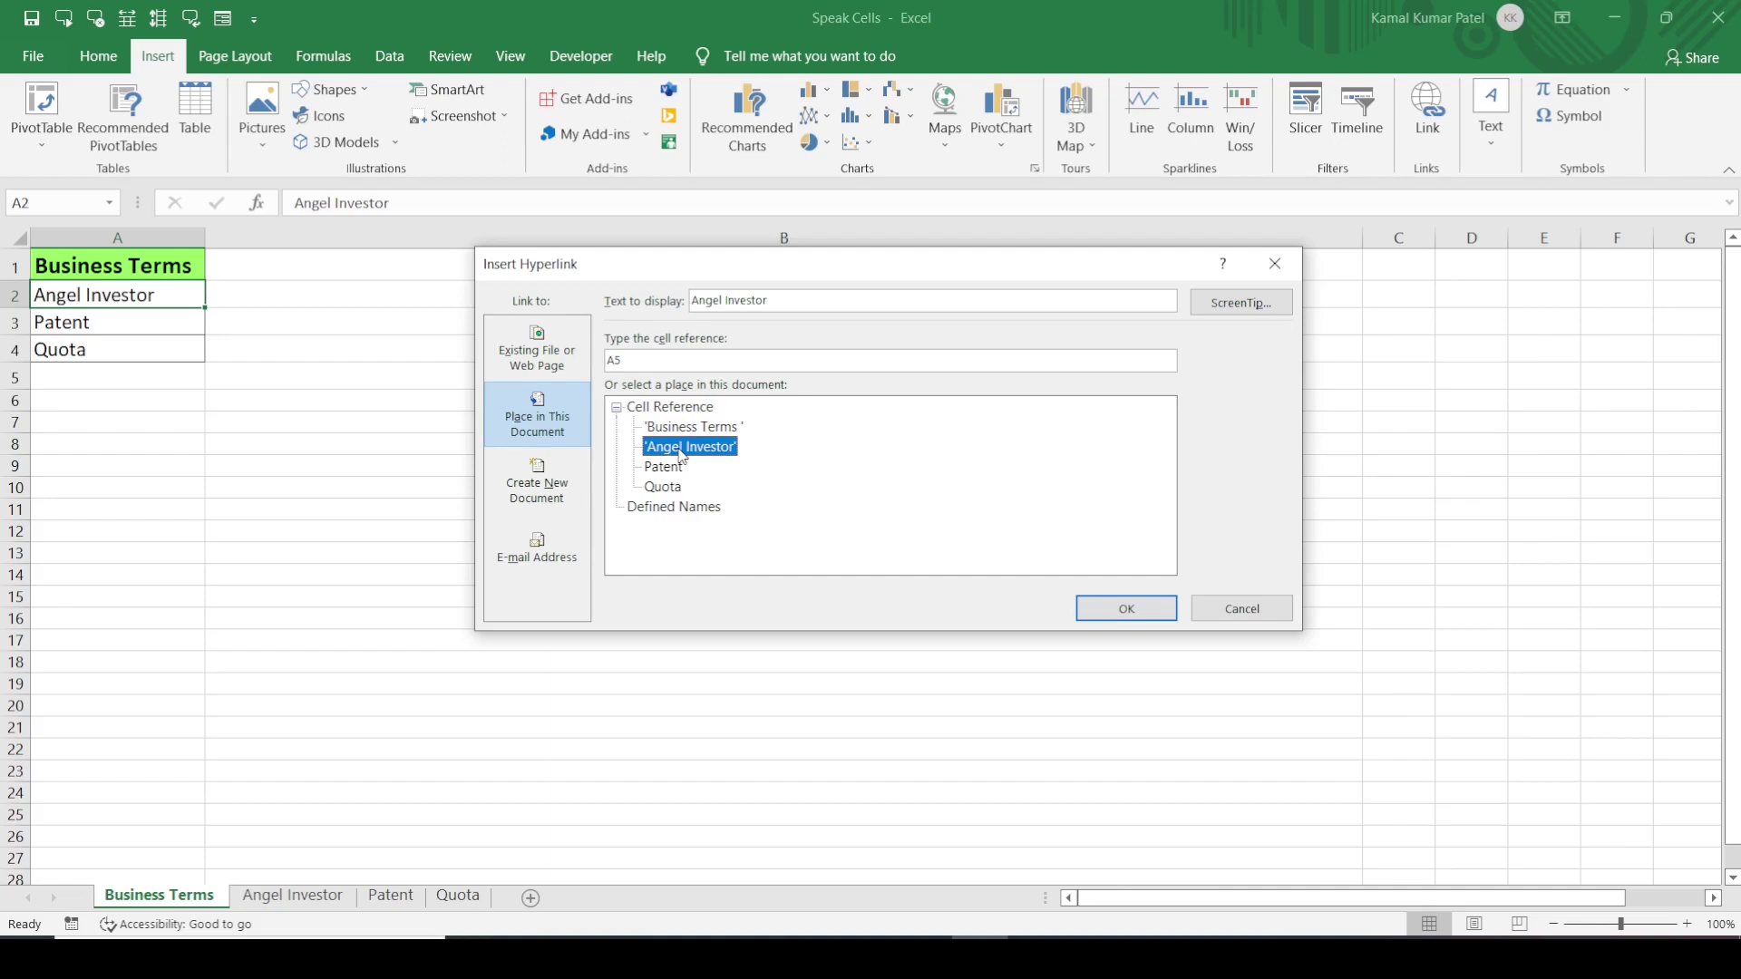
{"action": "left_click", "coordinate": [1125, 614]}
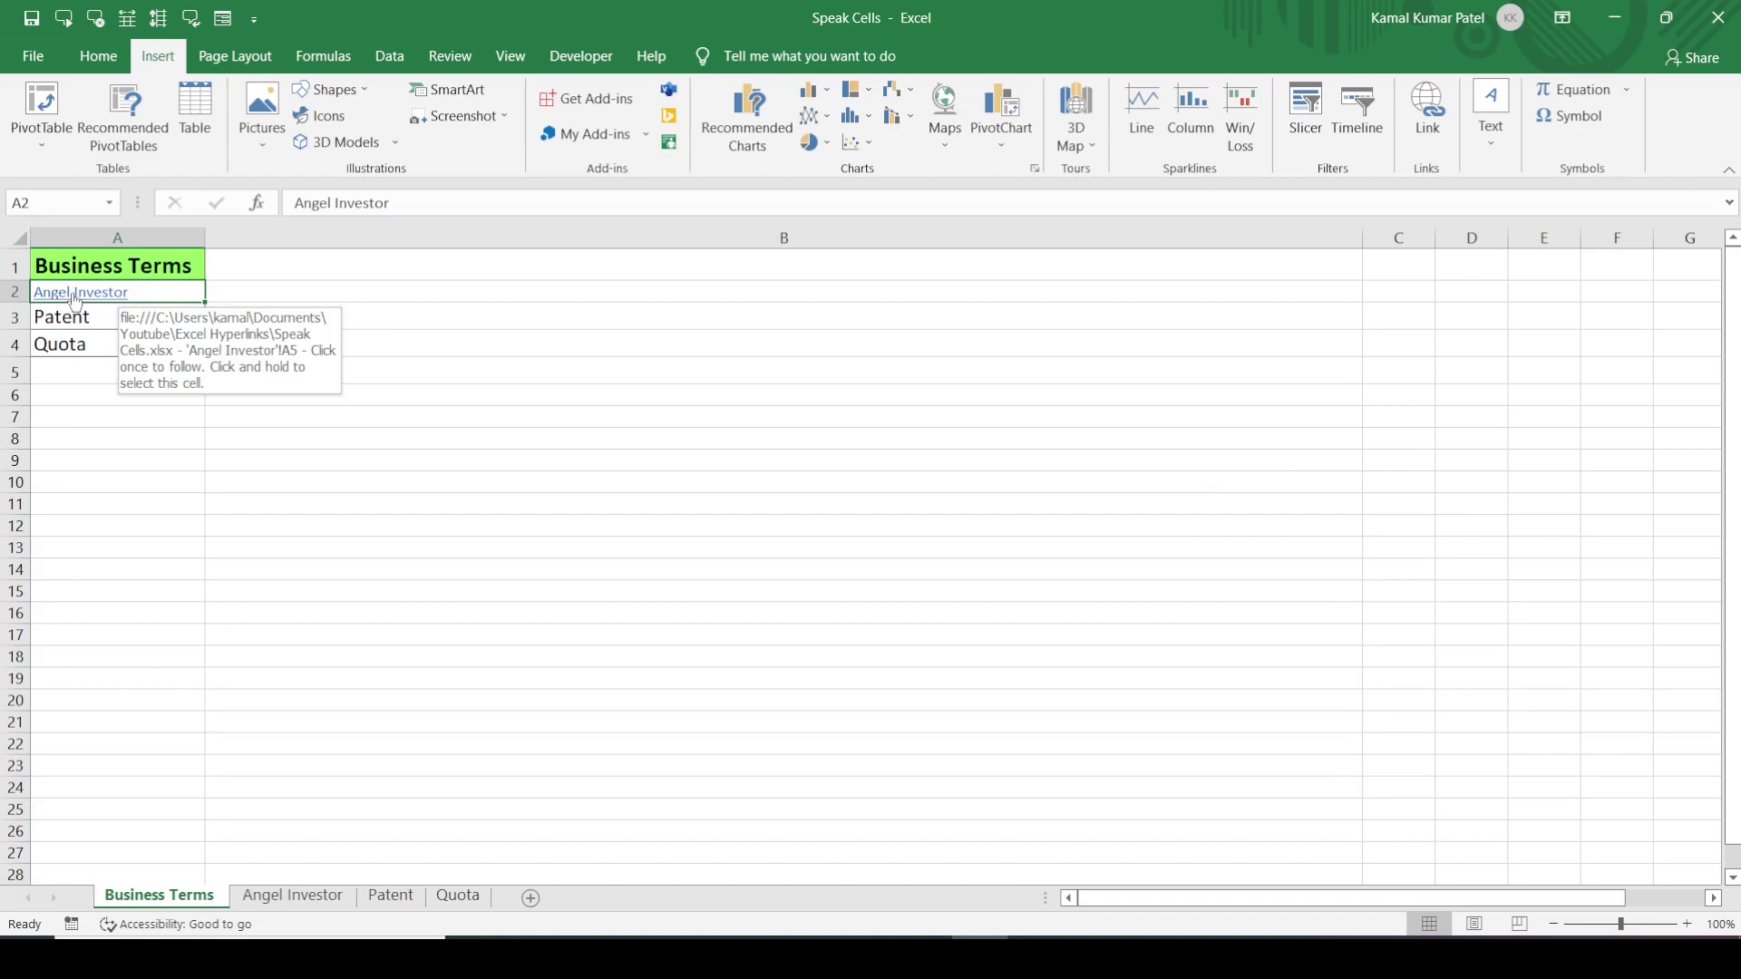
{"action": "left_click", "coordinate": [76, 295]}
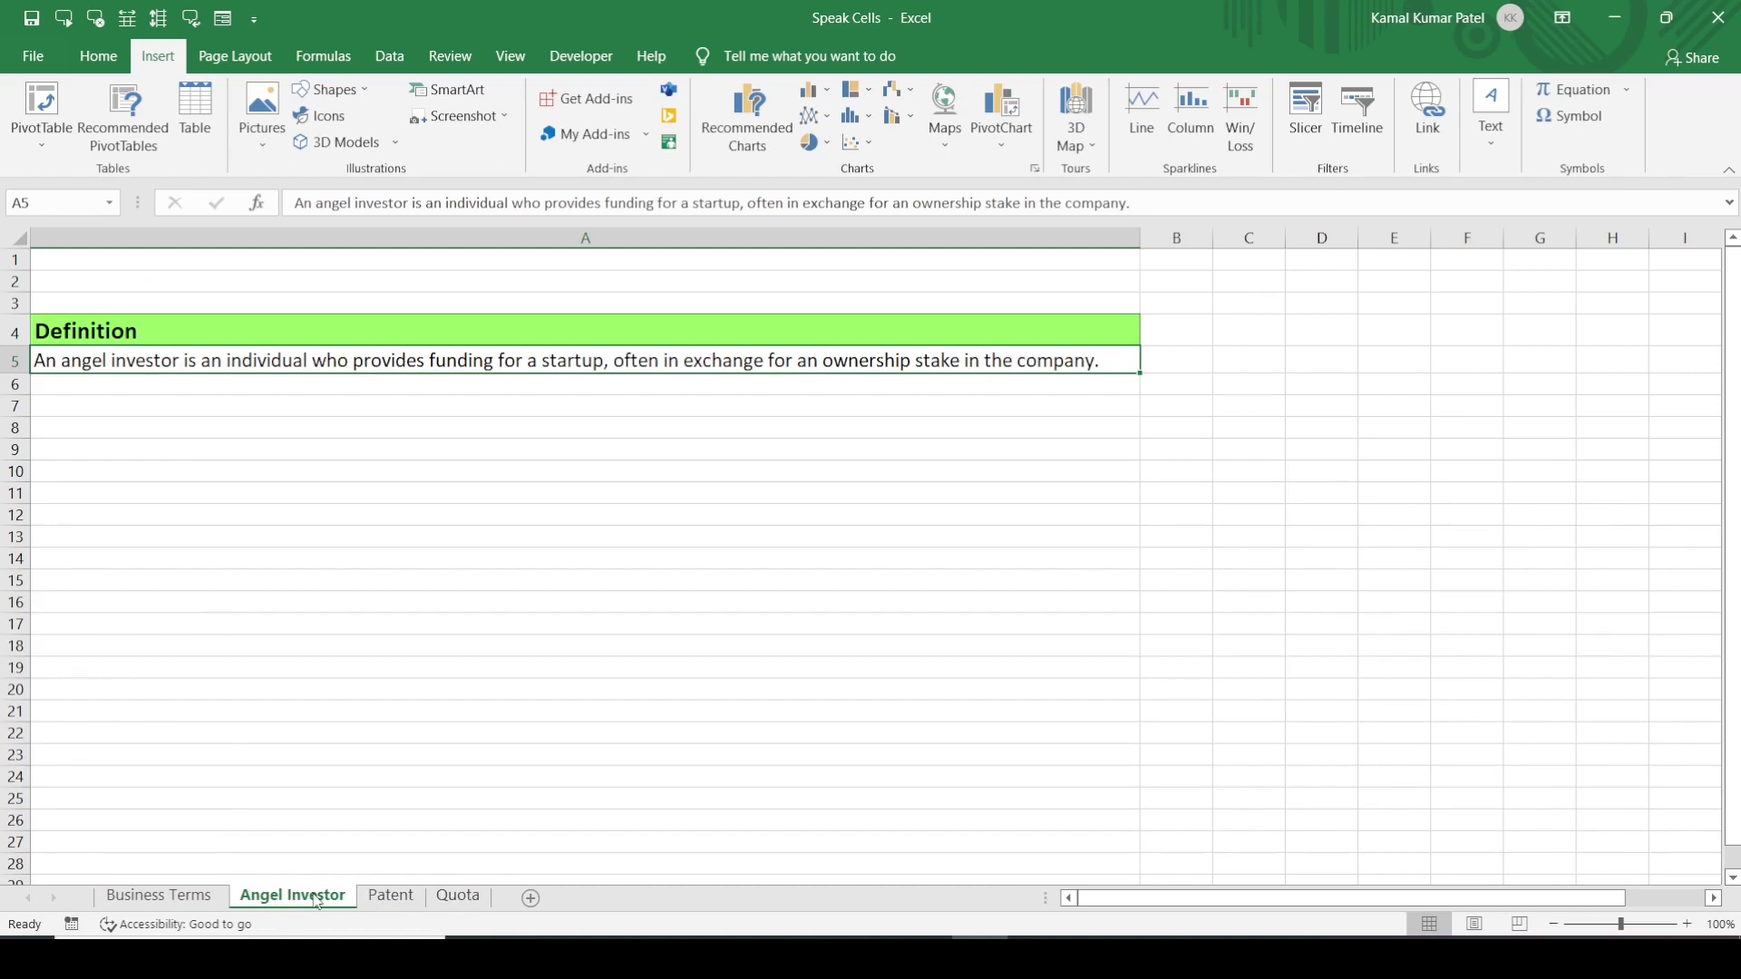
{"action": "left_click", "coordinate": [396, 899]}
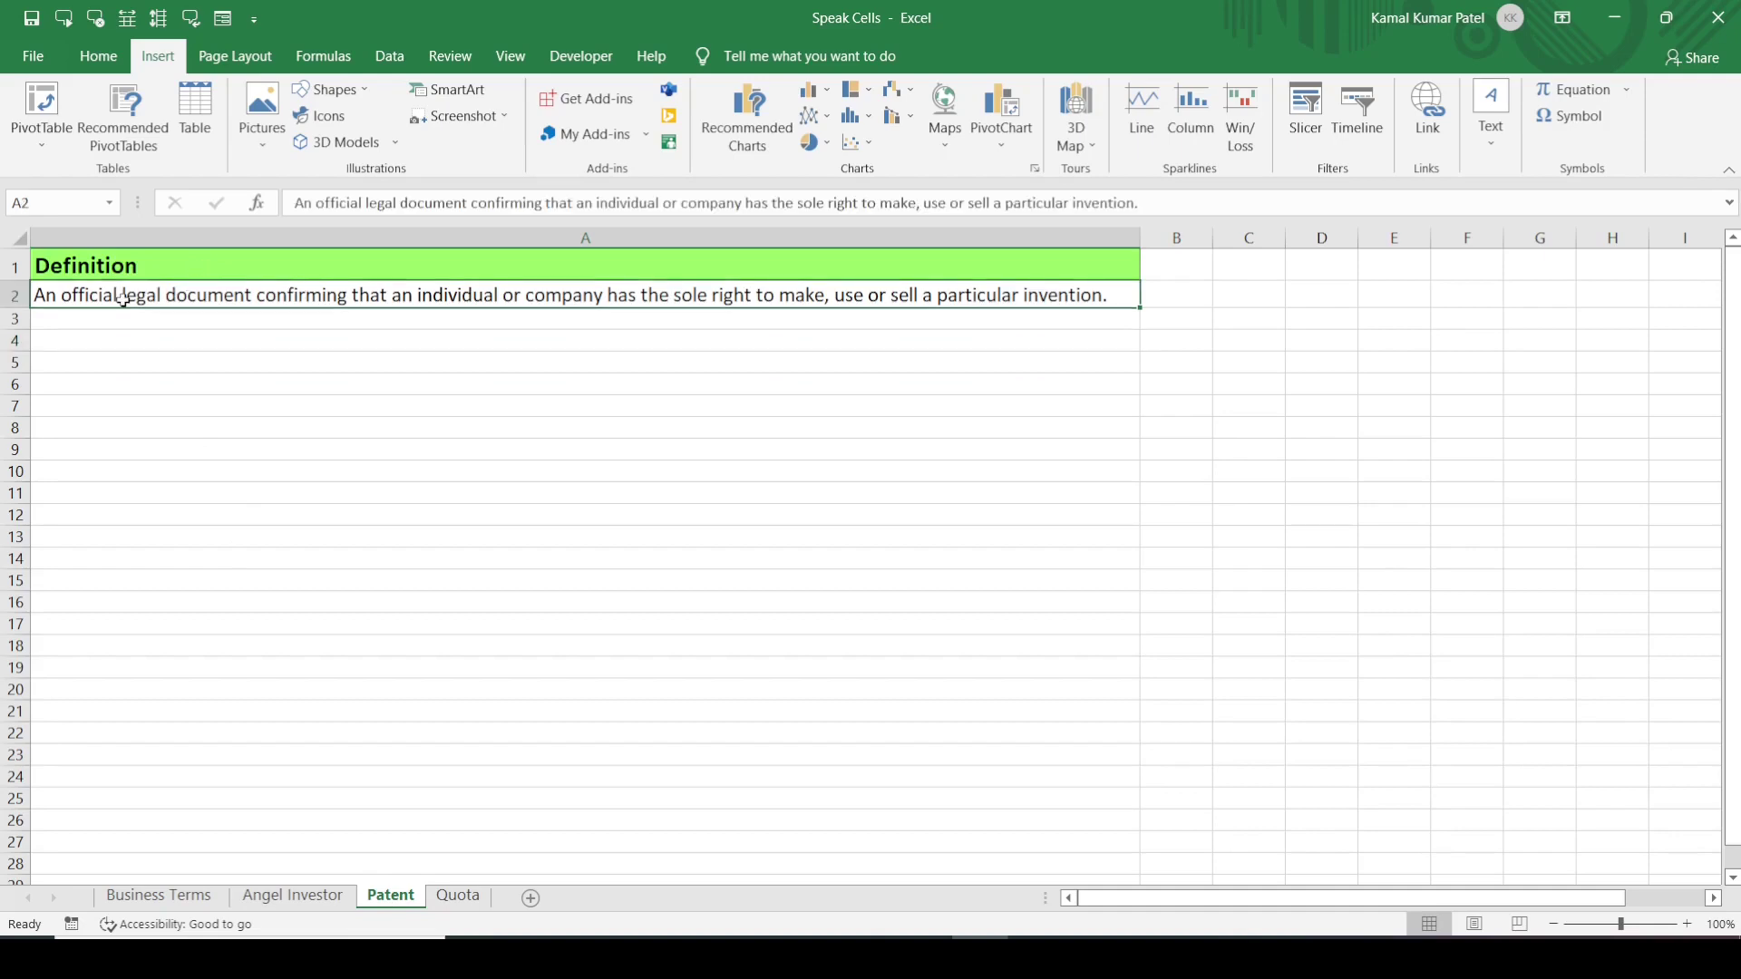
{"action": "left_click", "coordinate": [165, 897]}
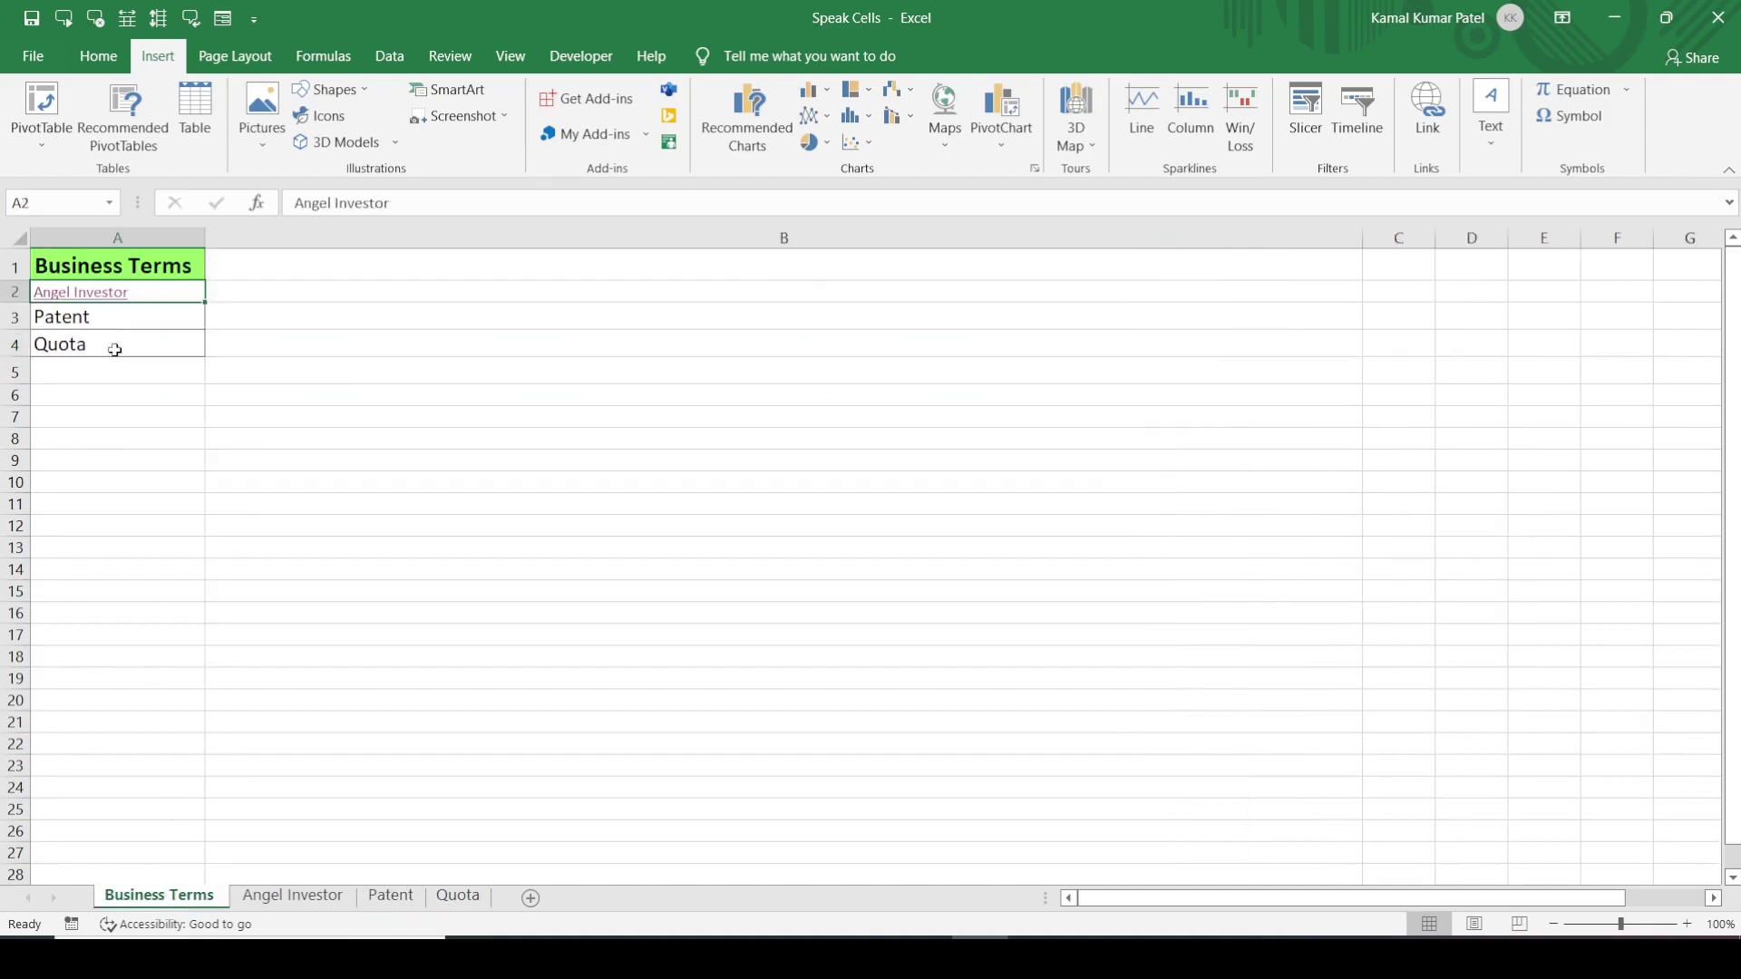
{"action": "left_click", "coordinate": [108, 321]}
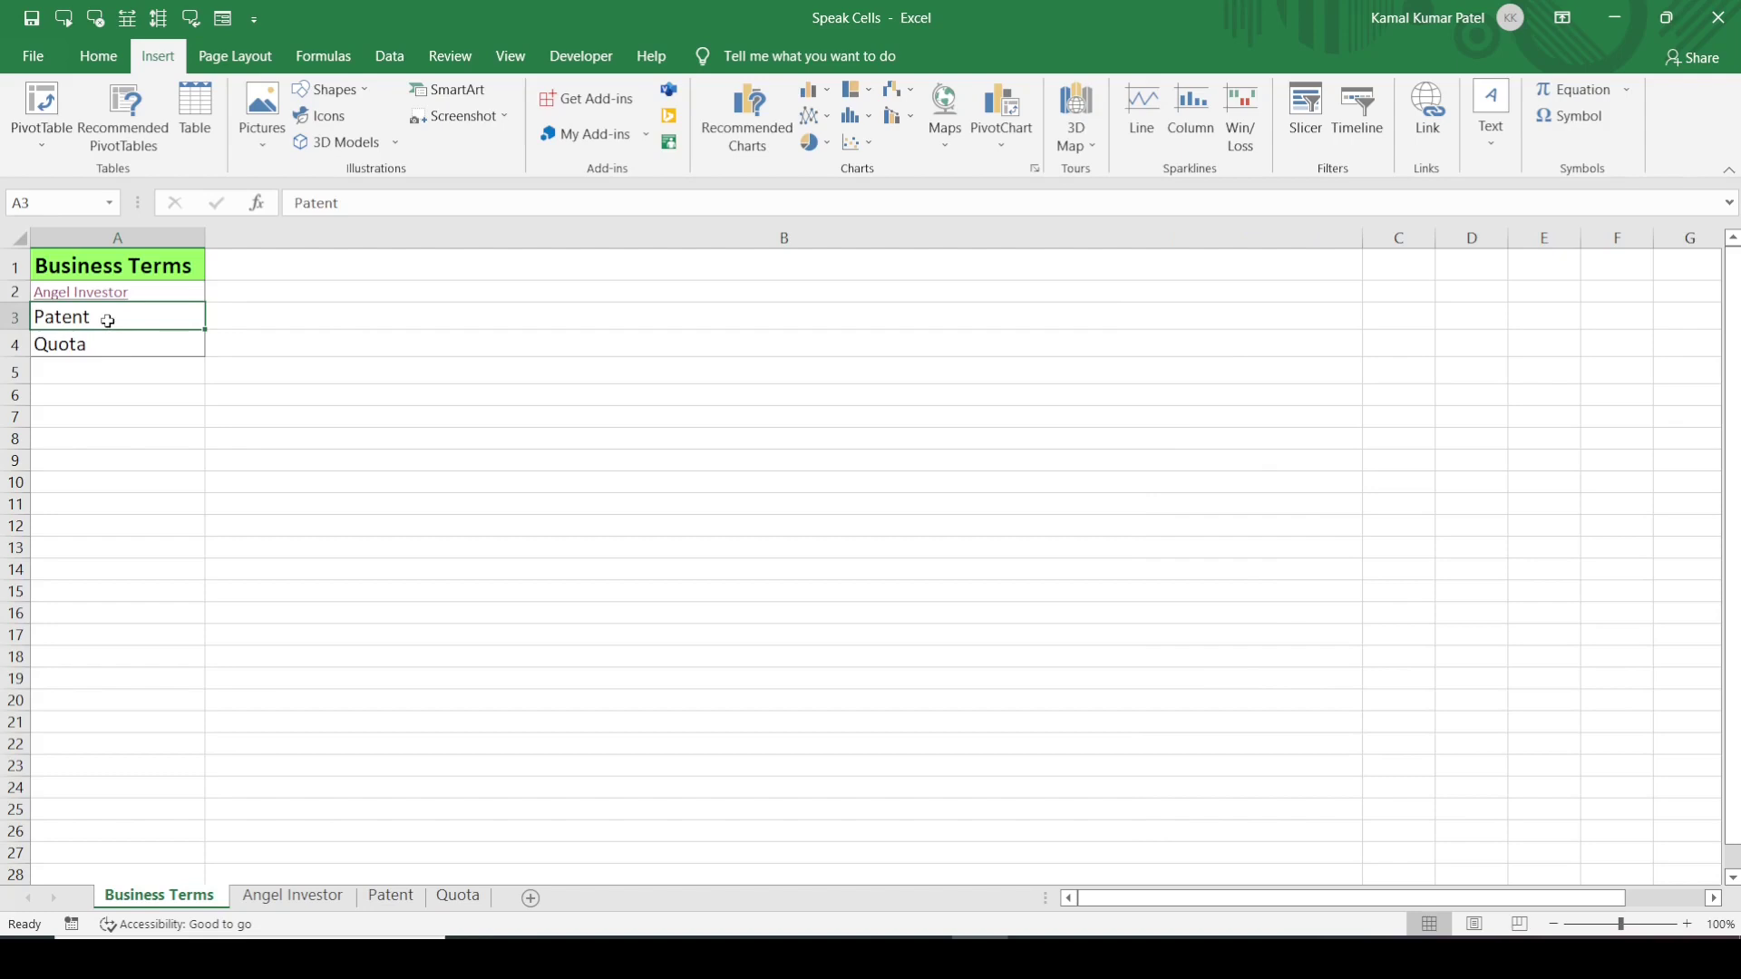
- Link Patent to cell A2 of the Patent sheet with a 'Definition' ScreenTip
{"action": "key", "text": "ctrl+k"}
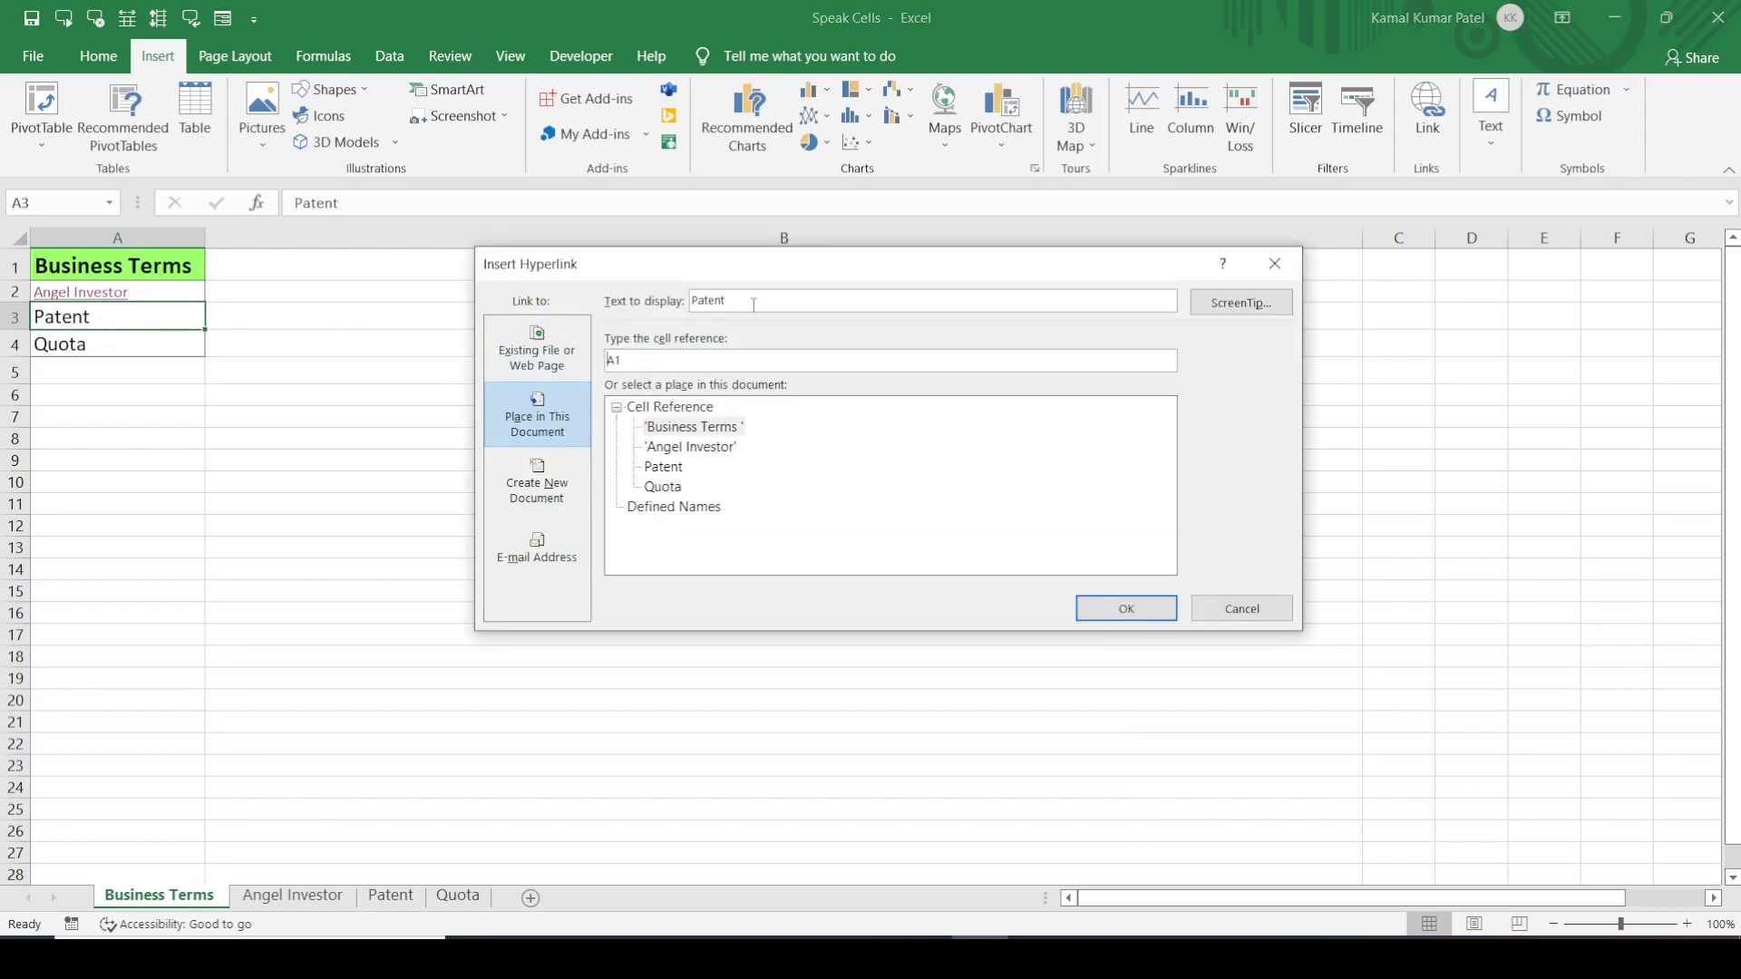
{"action": "left_click", "coordinate": [1258, 309]}
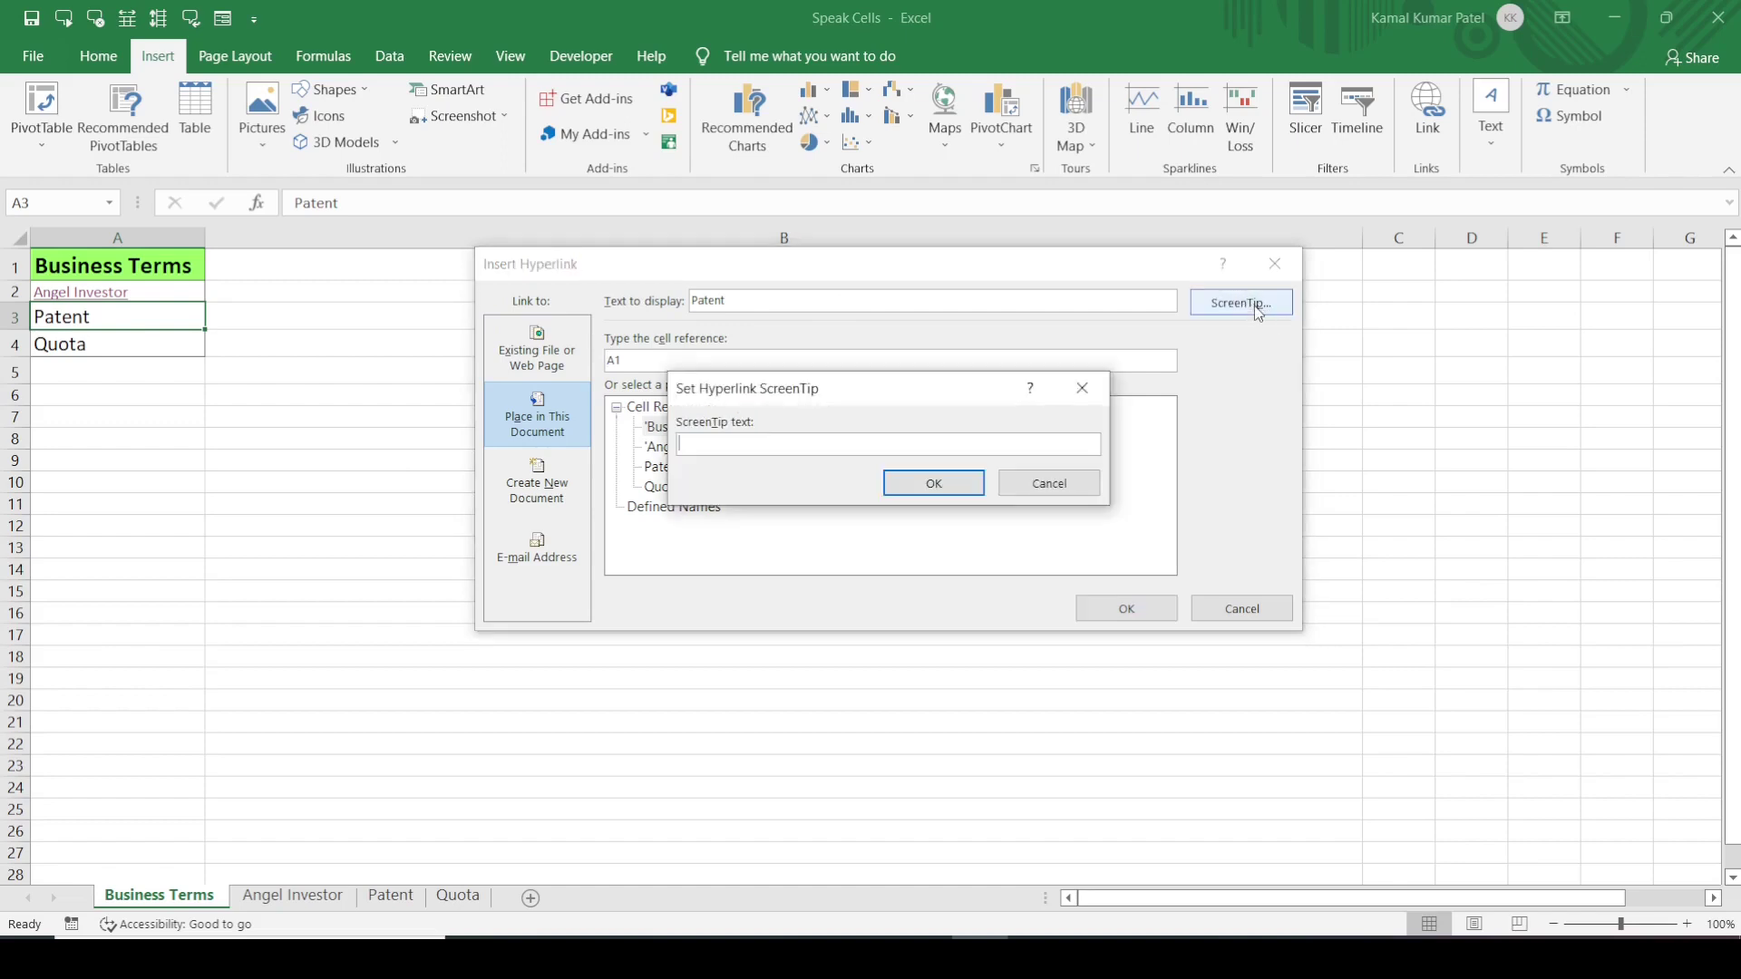
{"action": "type", "text": "Definition"}
{"action": "left_click", "coordinate": [943, 480]}
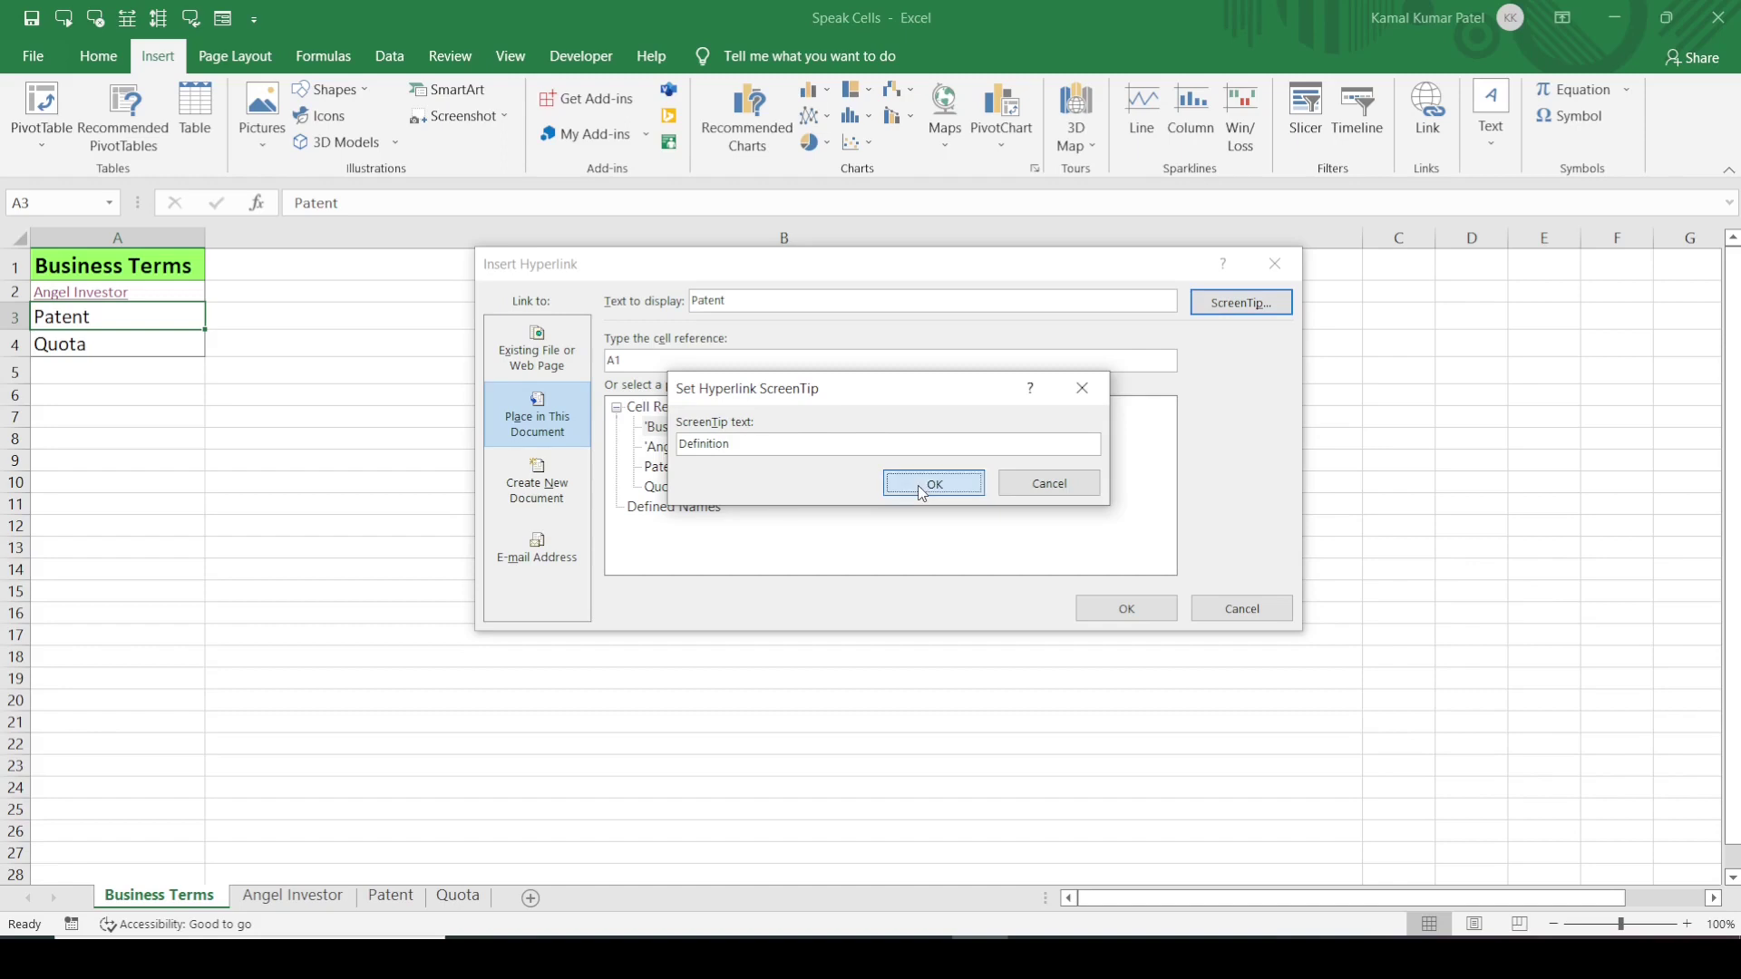
{"action": "left_click", "coordinate": [644, 365]}
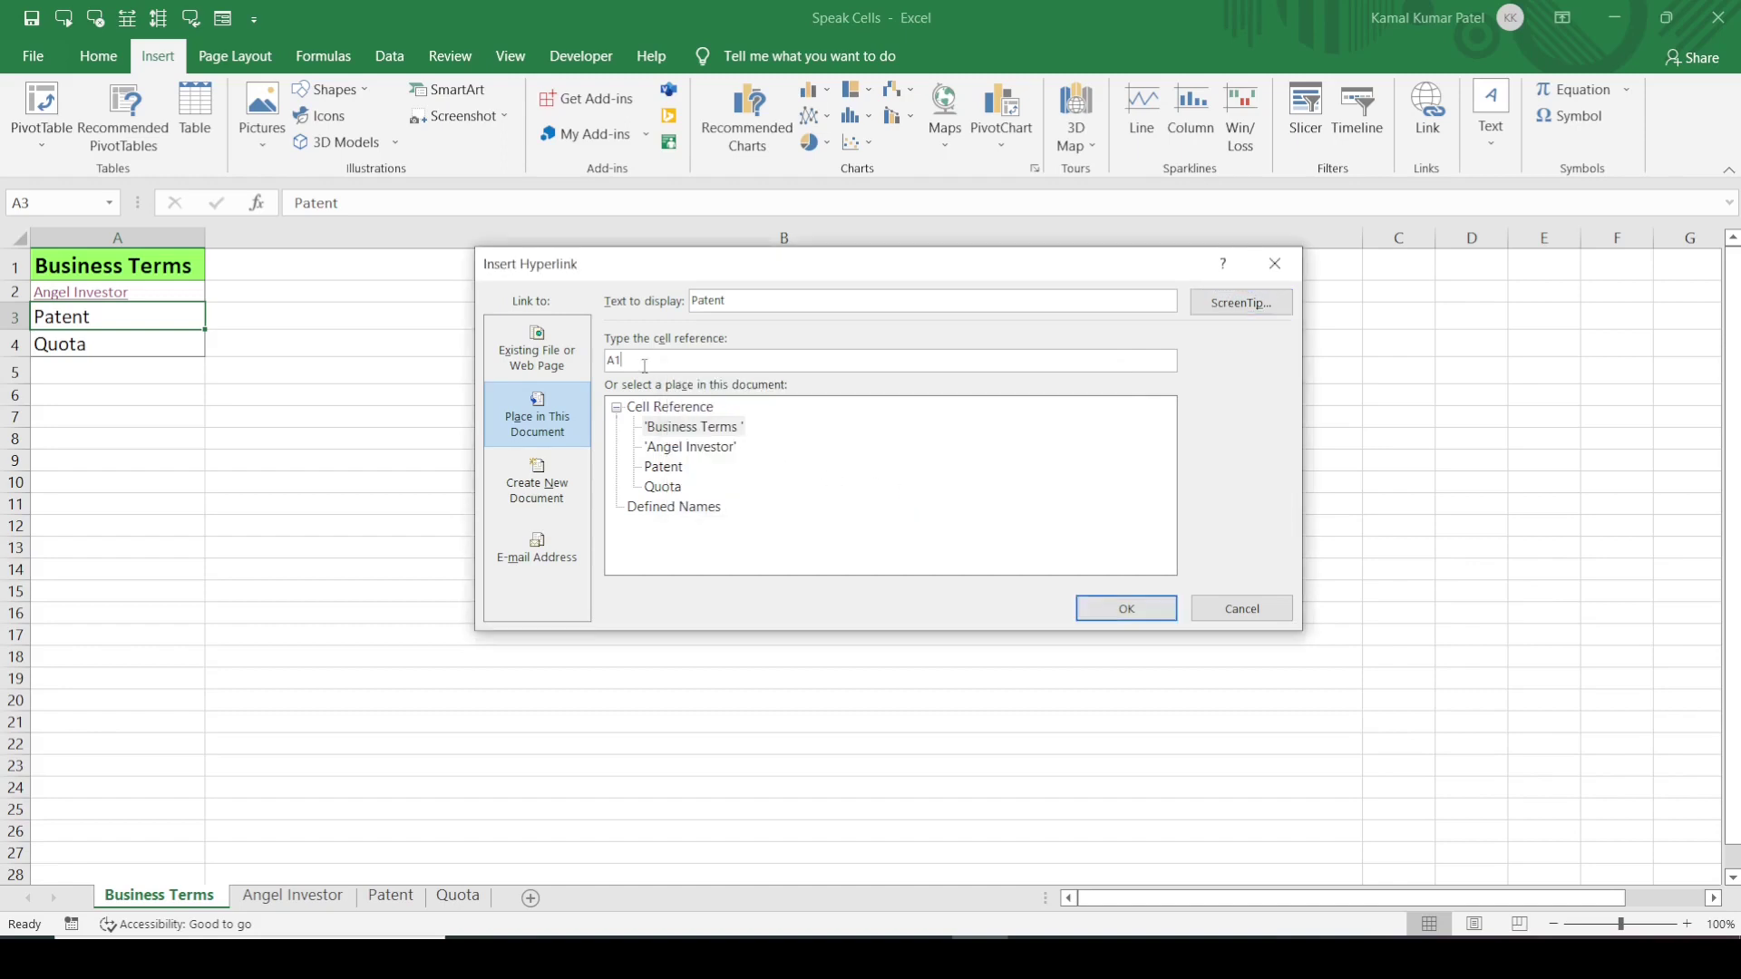
{"action": "left_click", "coordinate": [666, 467]}
{"action": "left_click", "coordinate": [1127, 607]}
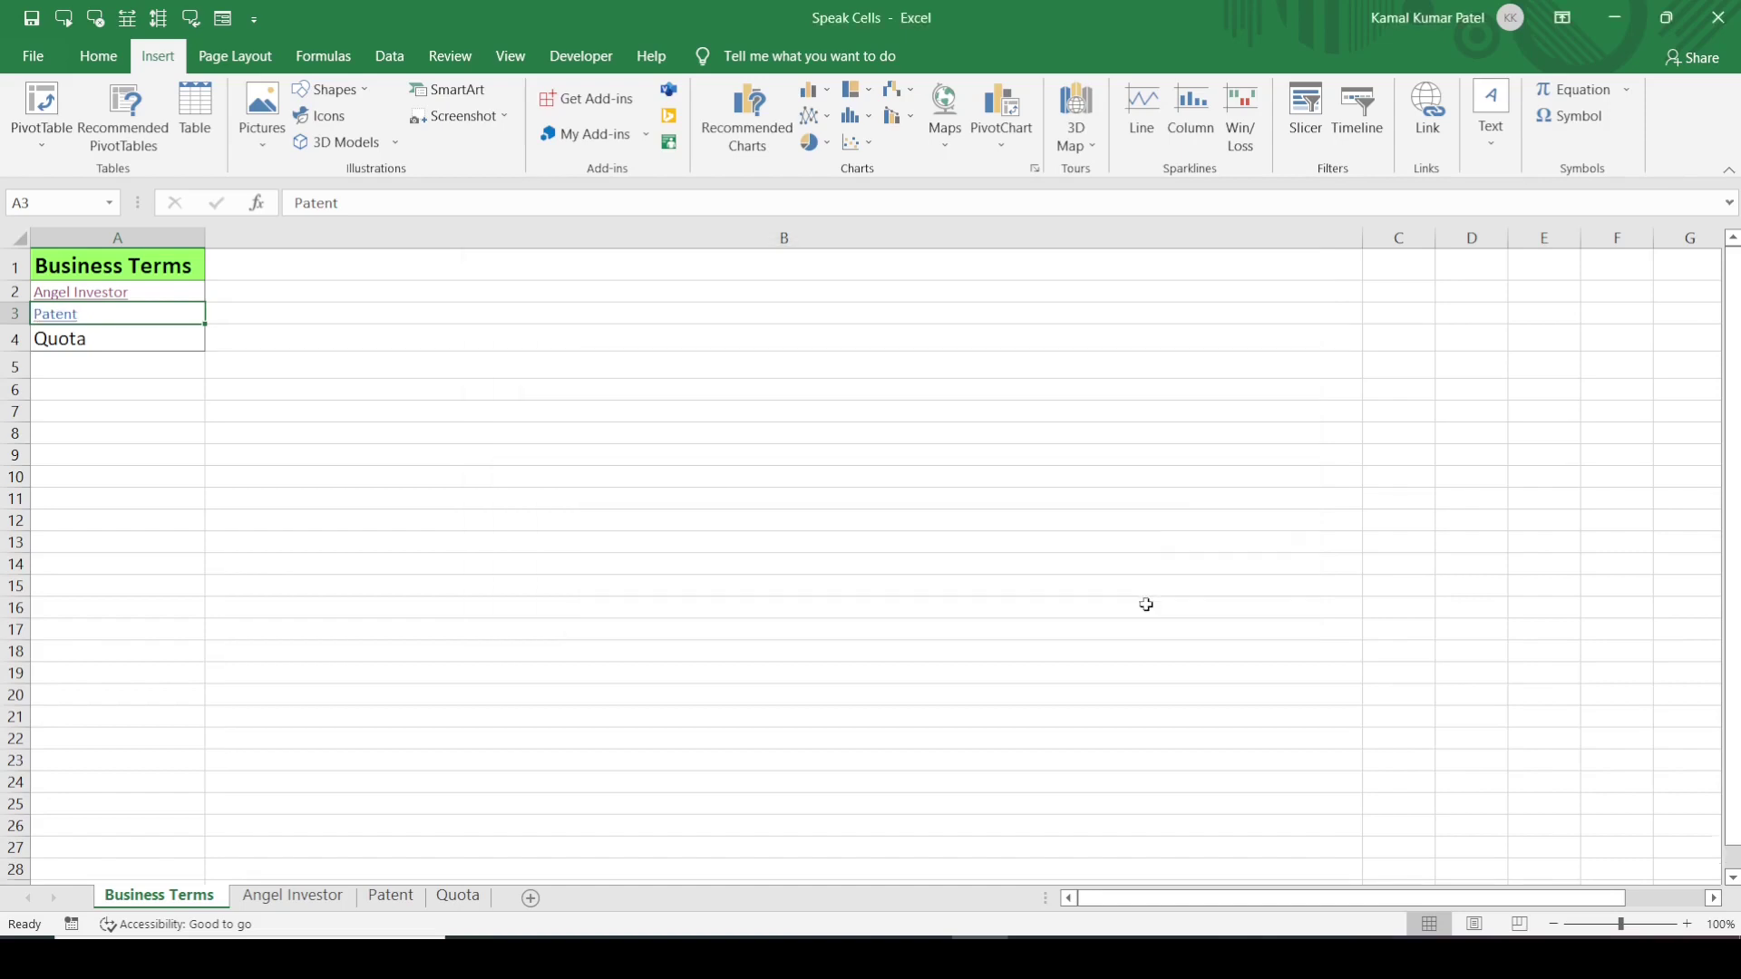
- Test the Patent link and check the Quota definition cell, then return to Business Terms
{"action": "left_click", "coordinate": [52, 315]}
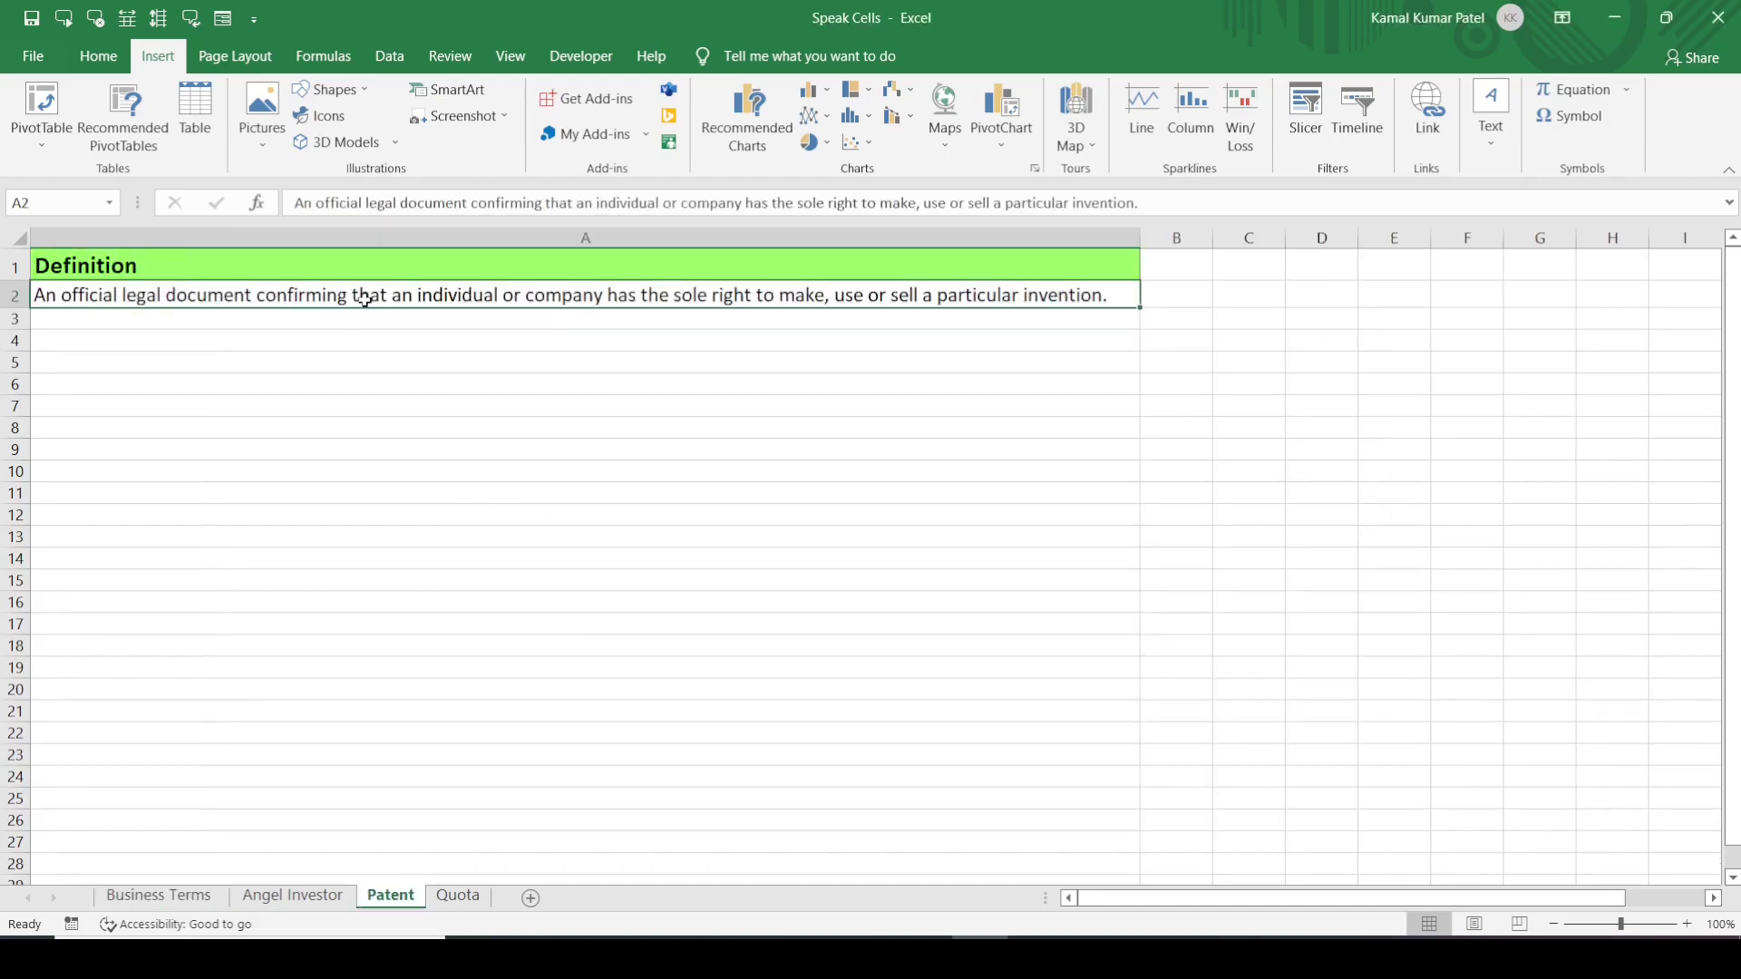
{"action": "left_click", "coordinate": [459, 898]}
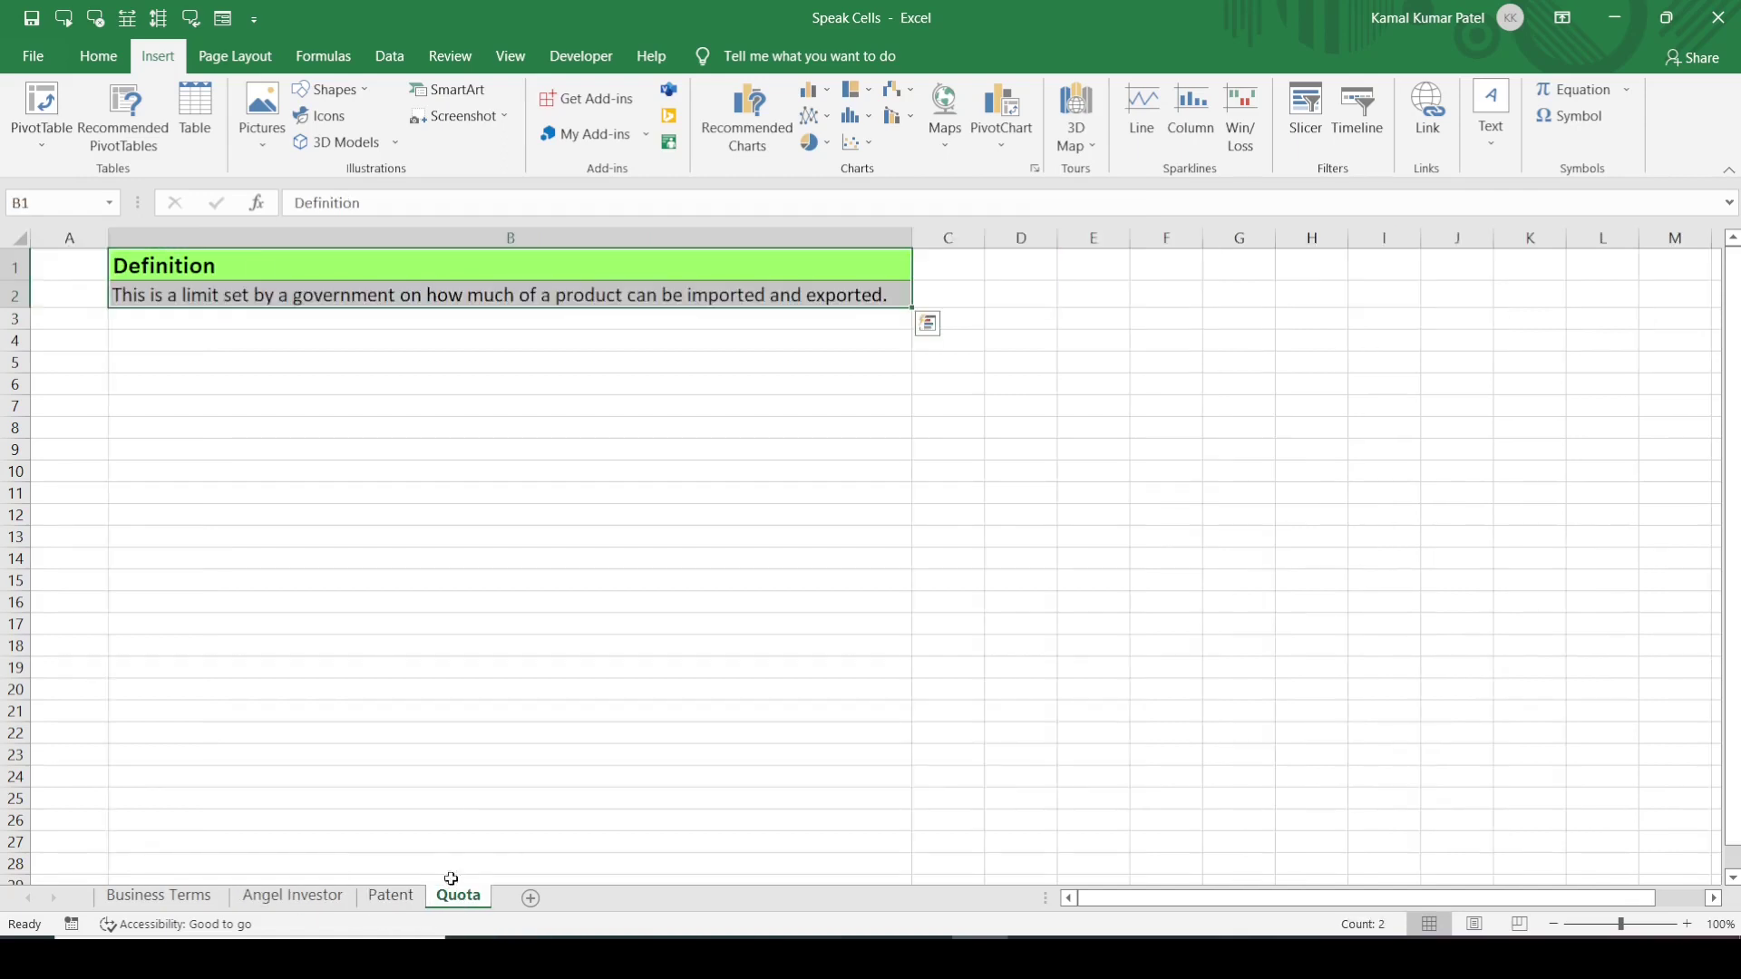
{"action": "left_click", "coordinate": [158, 896]}
{"action": "left_click", "coordinate": [49, 340]}
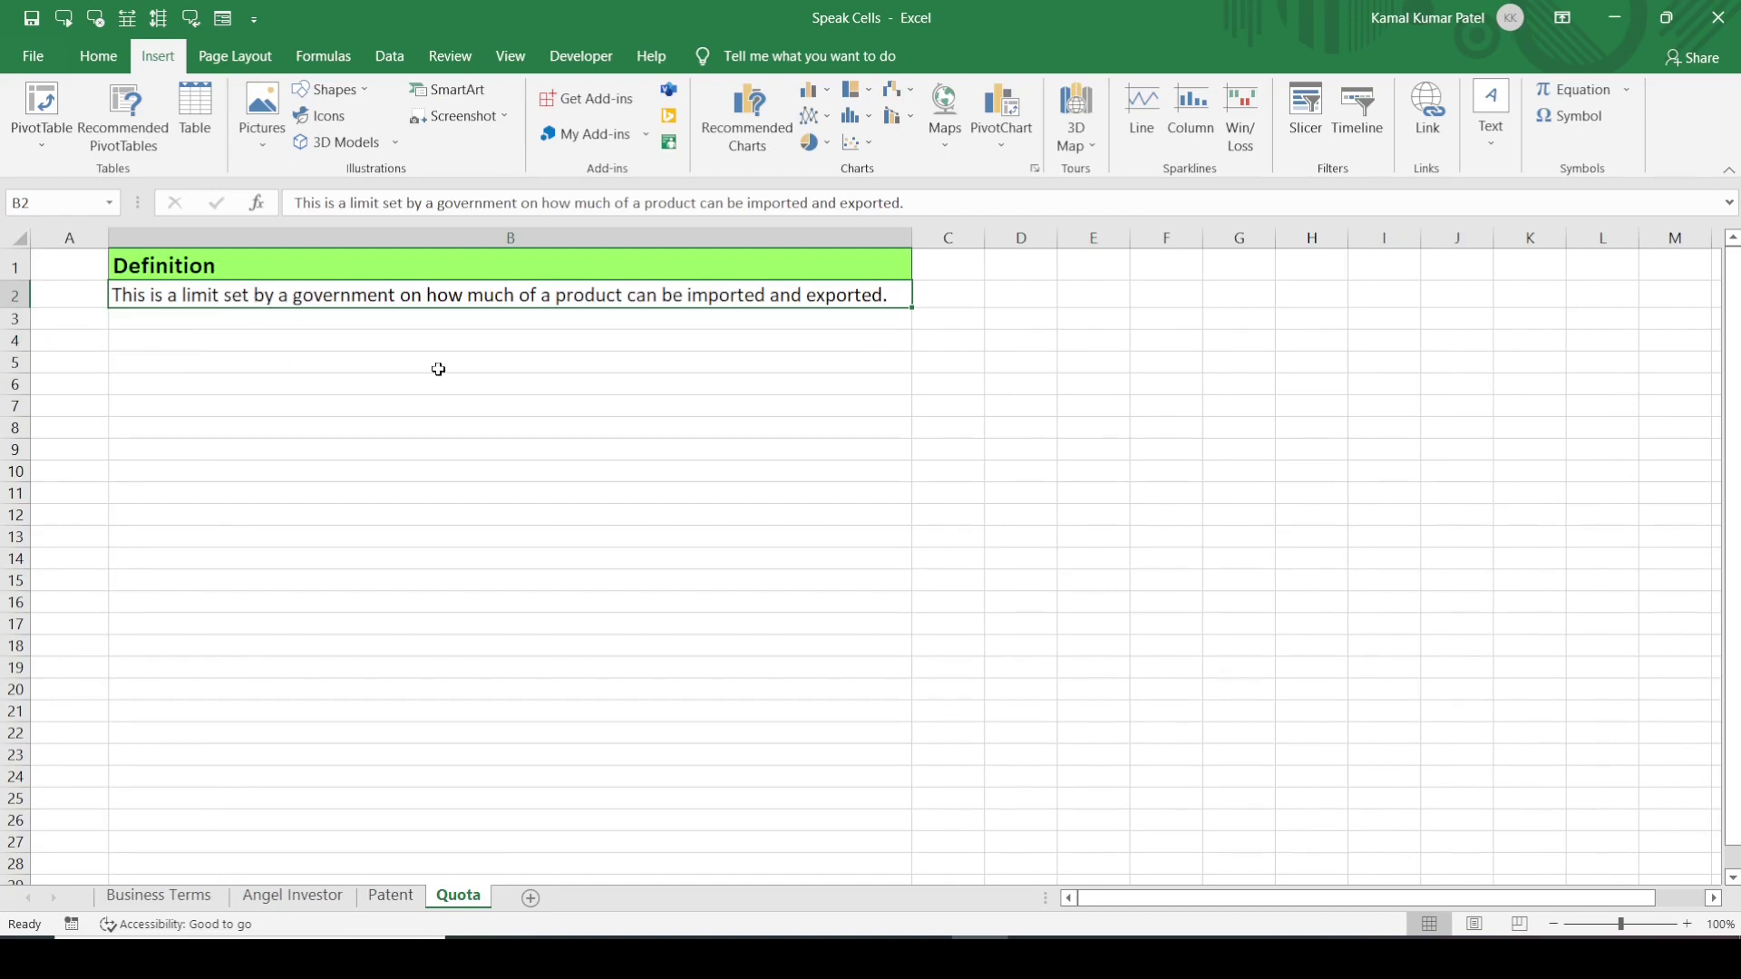
{"action": "left_click", "coordinate": [160, 898]}
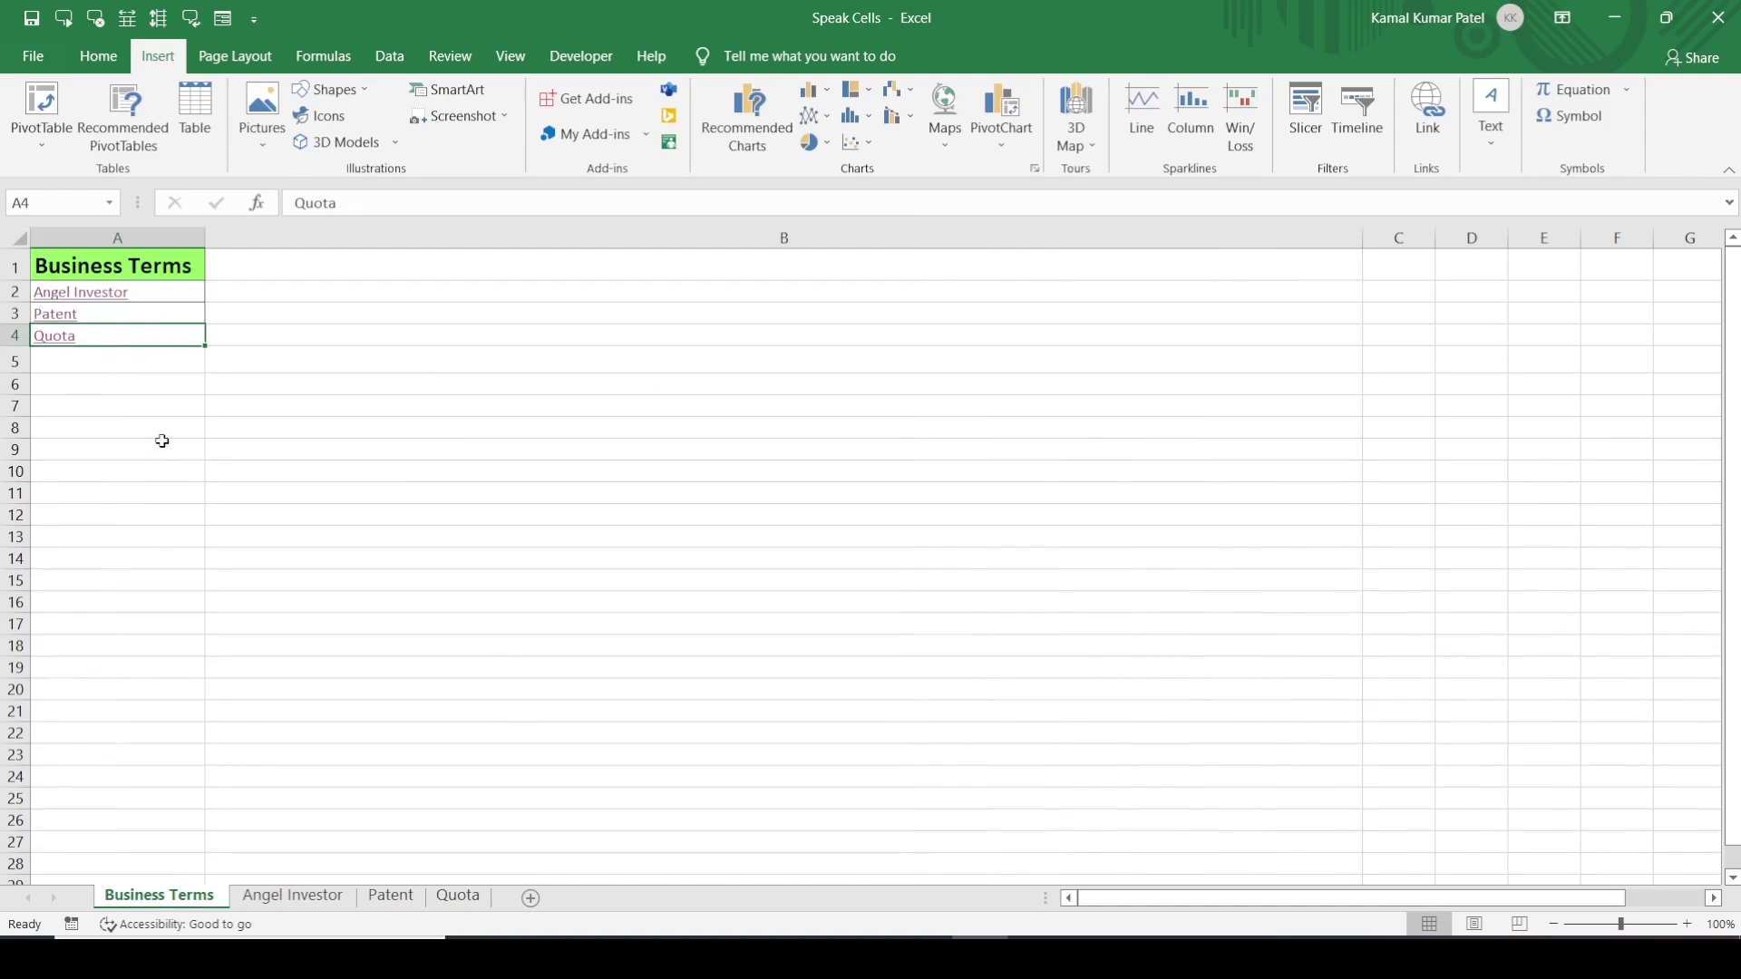
- On the Angel Investor sheet, select empty cell A7 and open the Shapes gallery
{"action": "left_click", "coordinate": [392, 904]}
{"action": "left_click", "coordinate": [292, 896]}
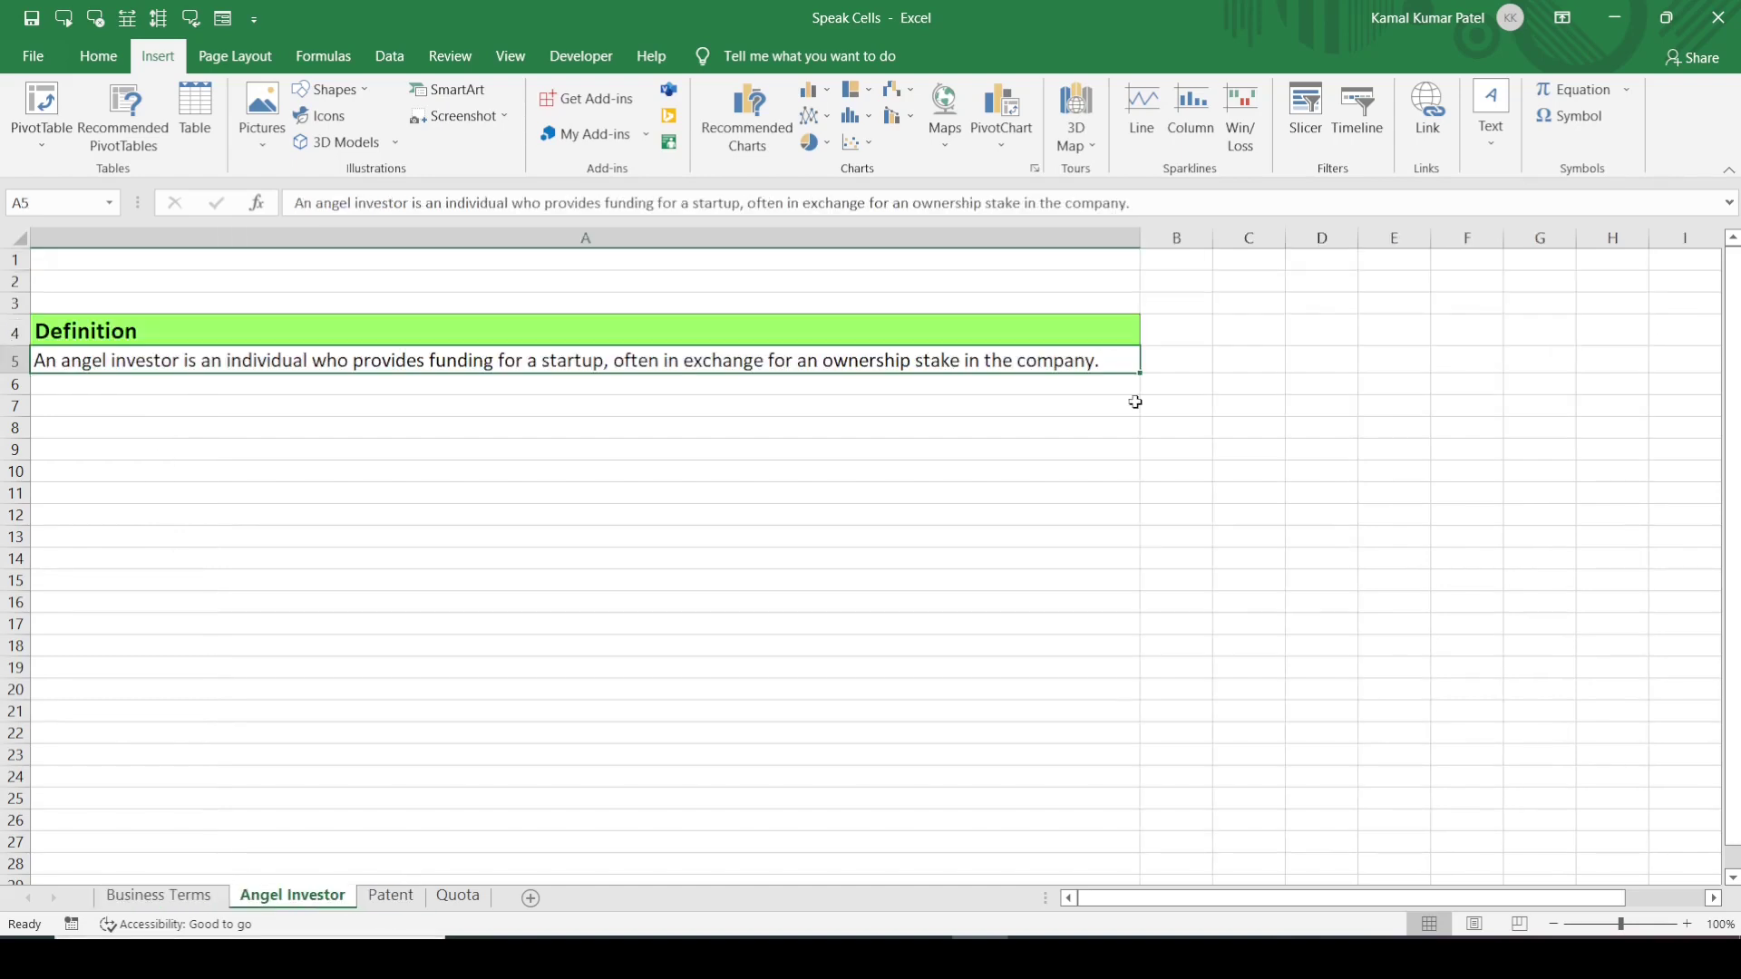
{"action": "left_click", "coordinate": [1038, 402]}
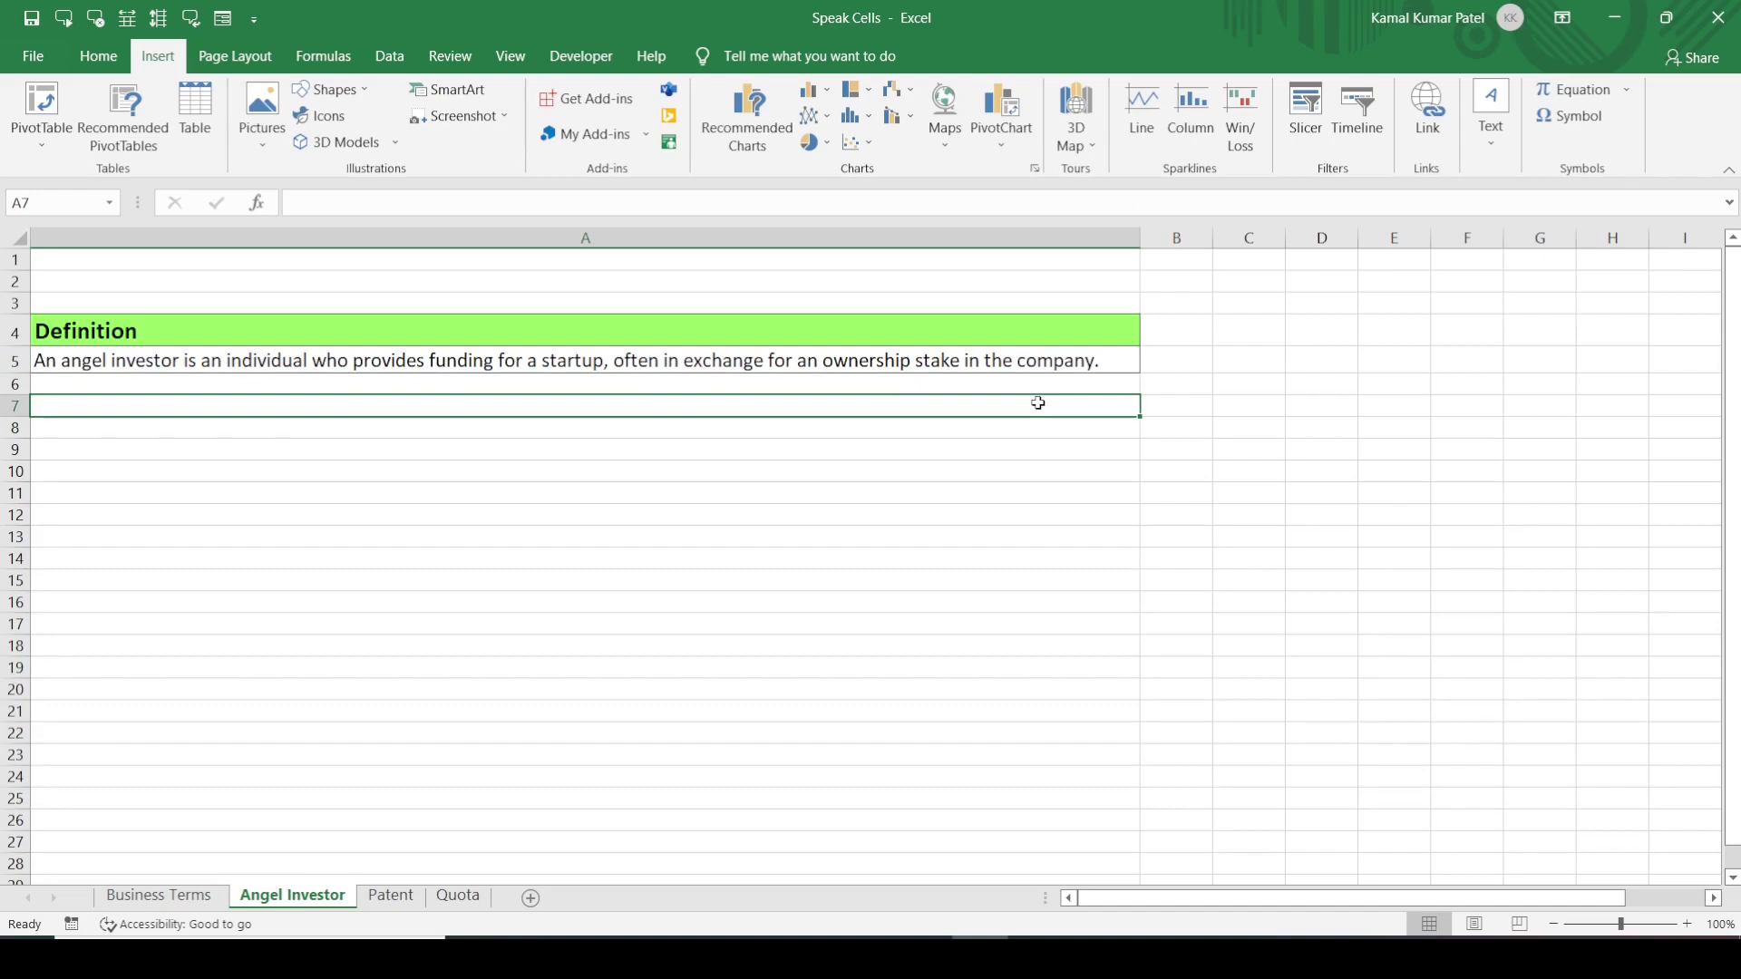
{"action": "left_click", "coordinate": [361, 93]}
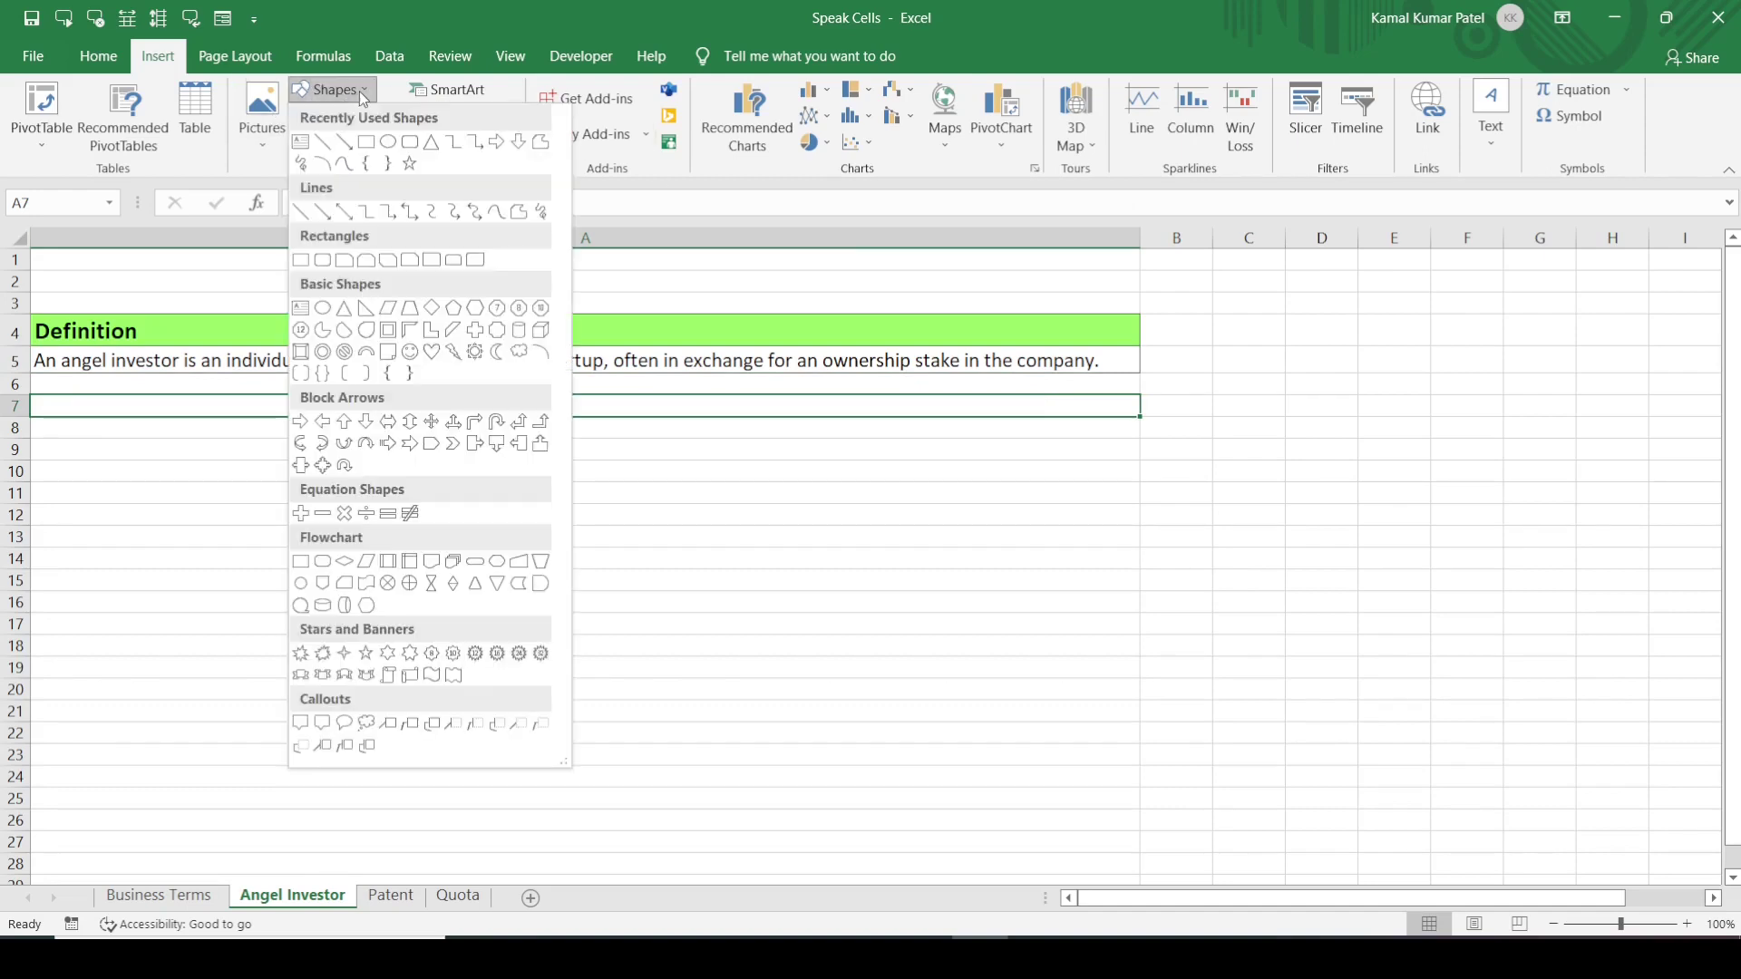
- Draw a small rounded rectangle beside the Angel Investor definition and label it Home
{"action": "left_click", "coordinate": [411, 145]}
{"action": "left_click_drag", "start_coordinate": [1233, 347], "coordinate": [1340, 382]}
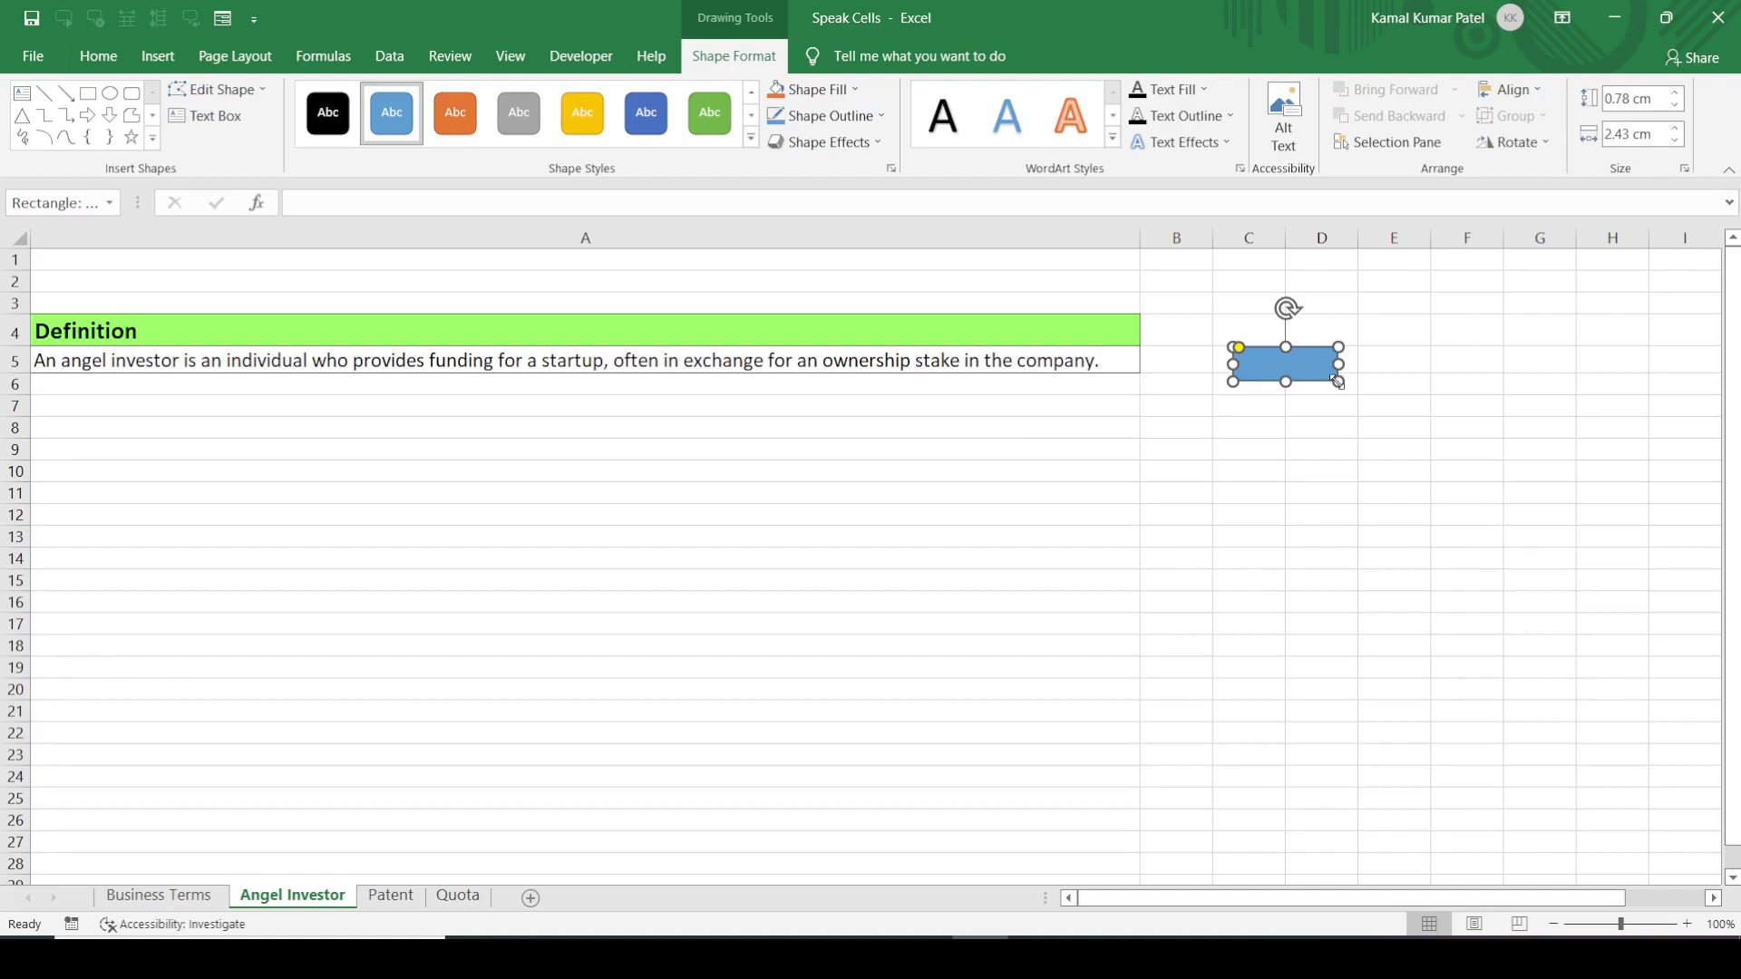
{"action": "right_click", "coordinate": [1267, 361]}
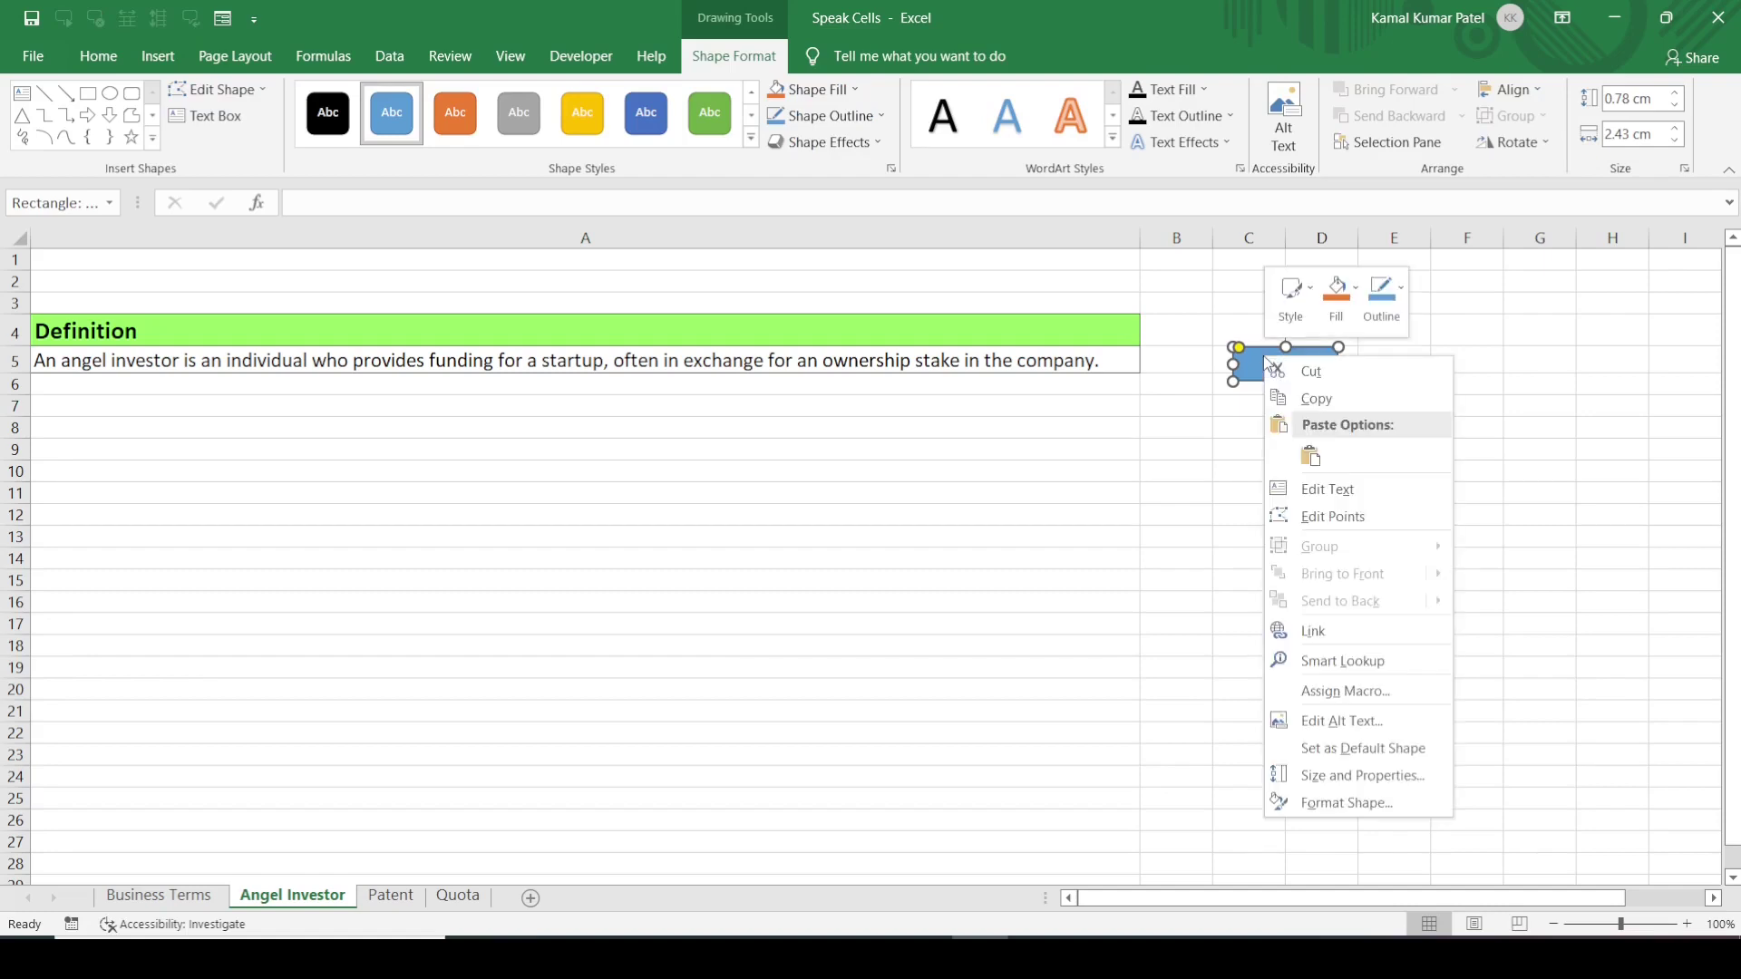
{"action": "left_click", "coordinate": [1349, 494]}
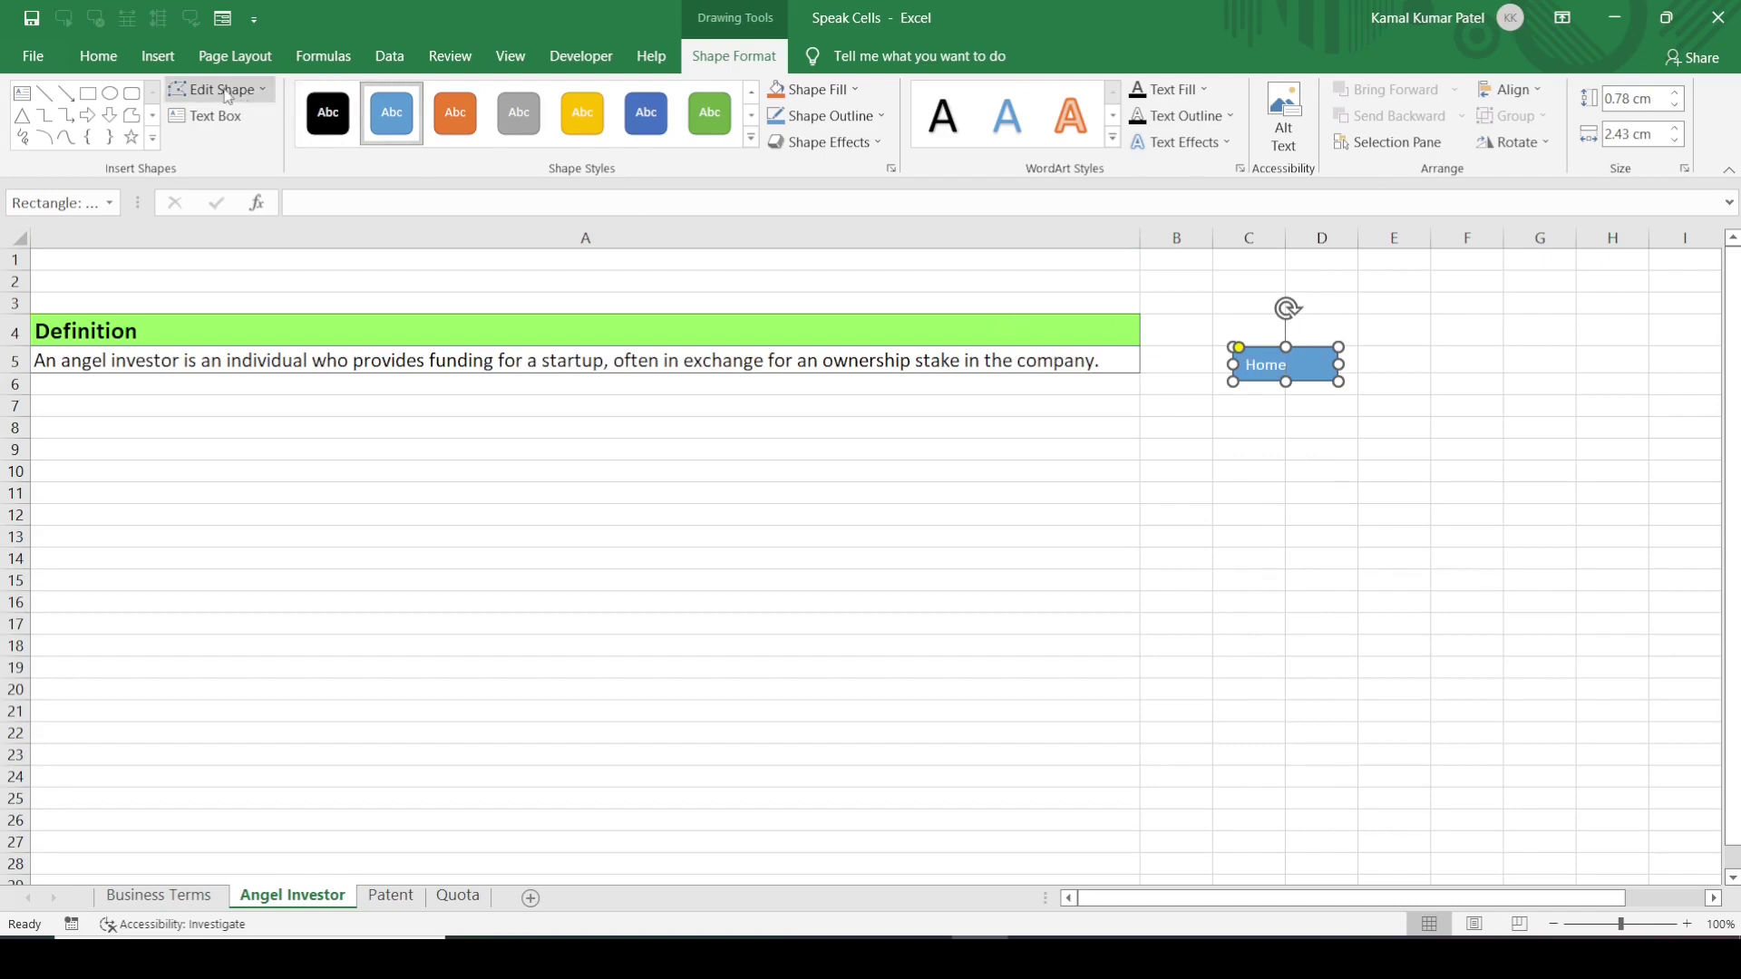
{"action": "left_click", "coordinate": [1258, 366]}
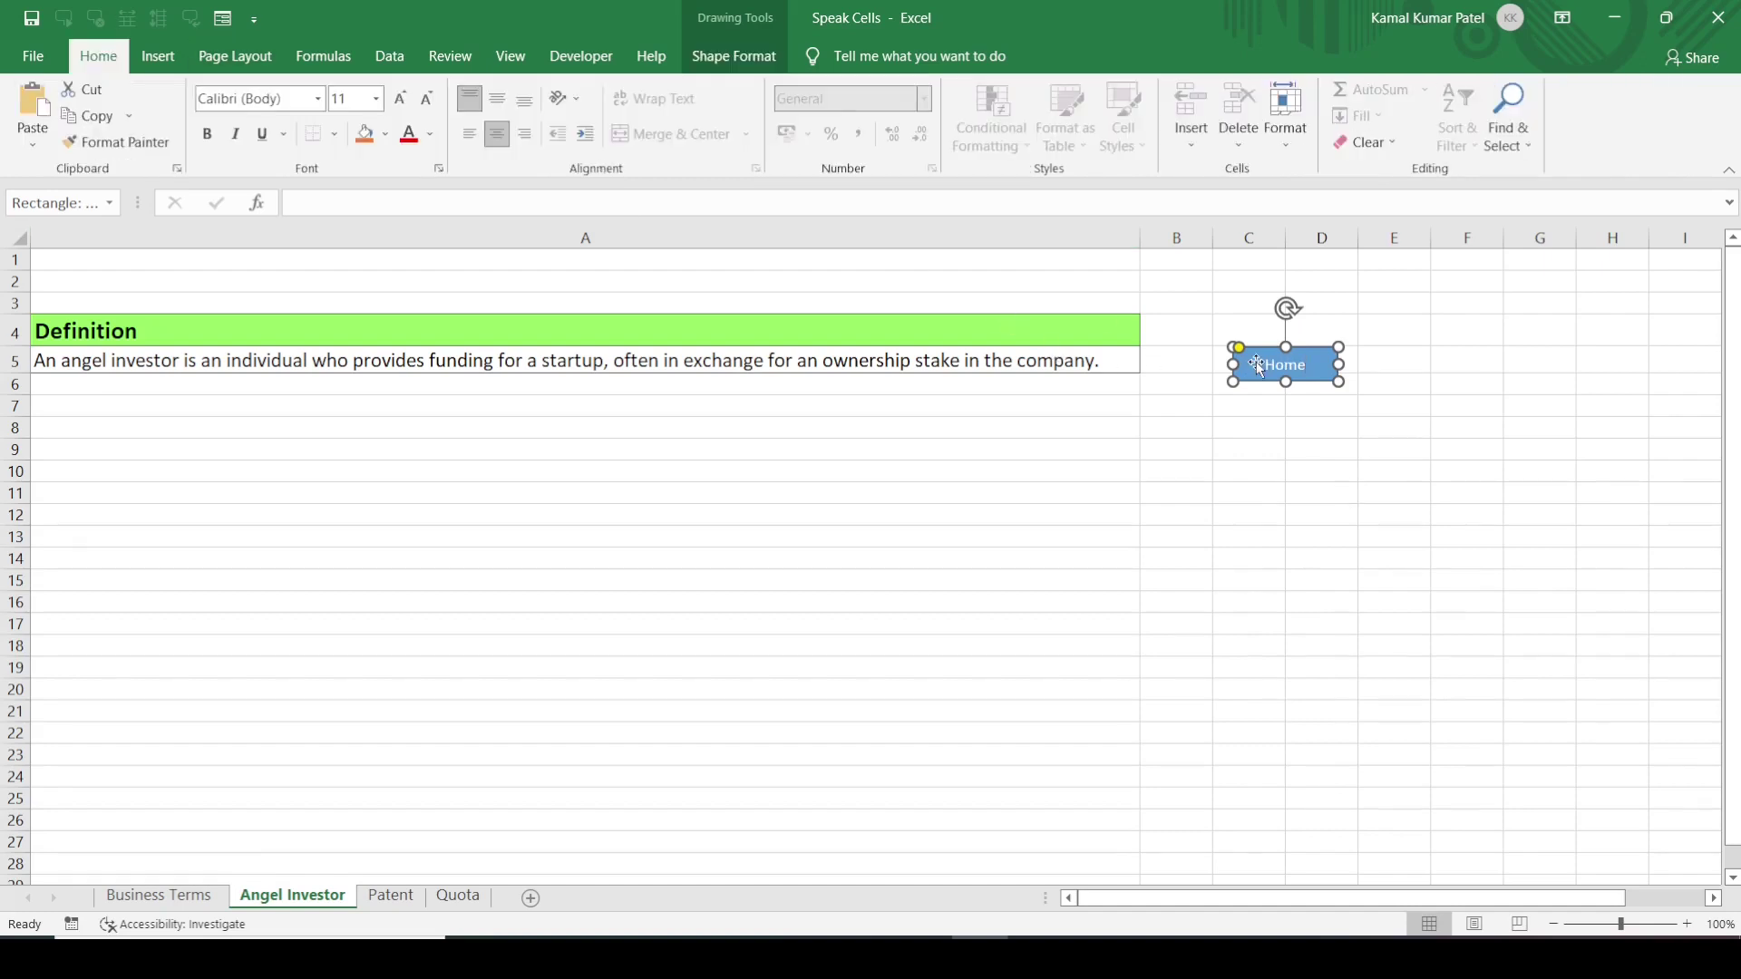
- Link the Home shape to the Business Terms sheet
{"action": "right_click", "coordinate": [1259, 366]}
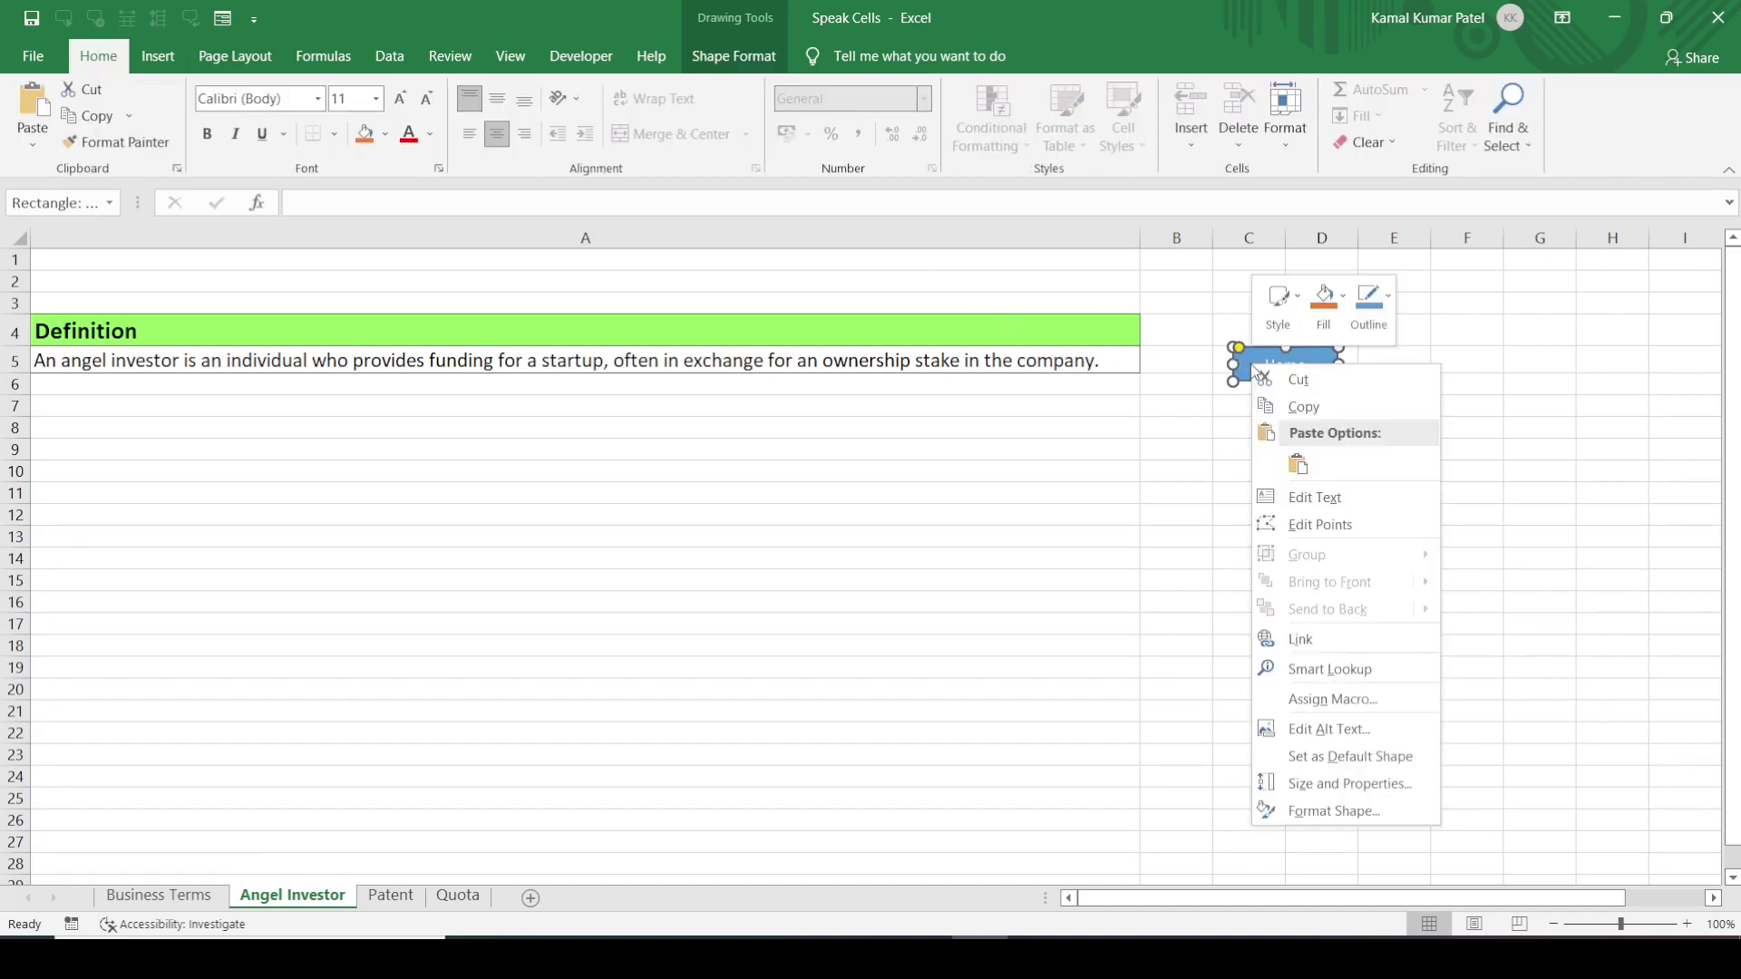
{"action": "left_click", "coordinate": [1303, 641]}
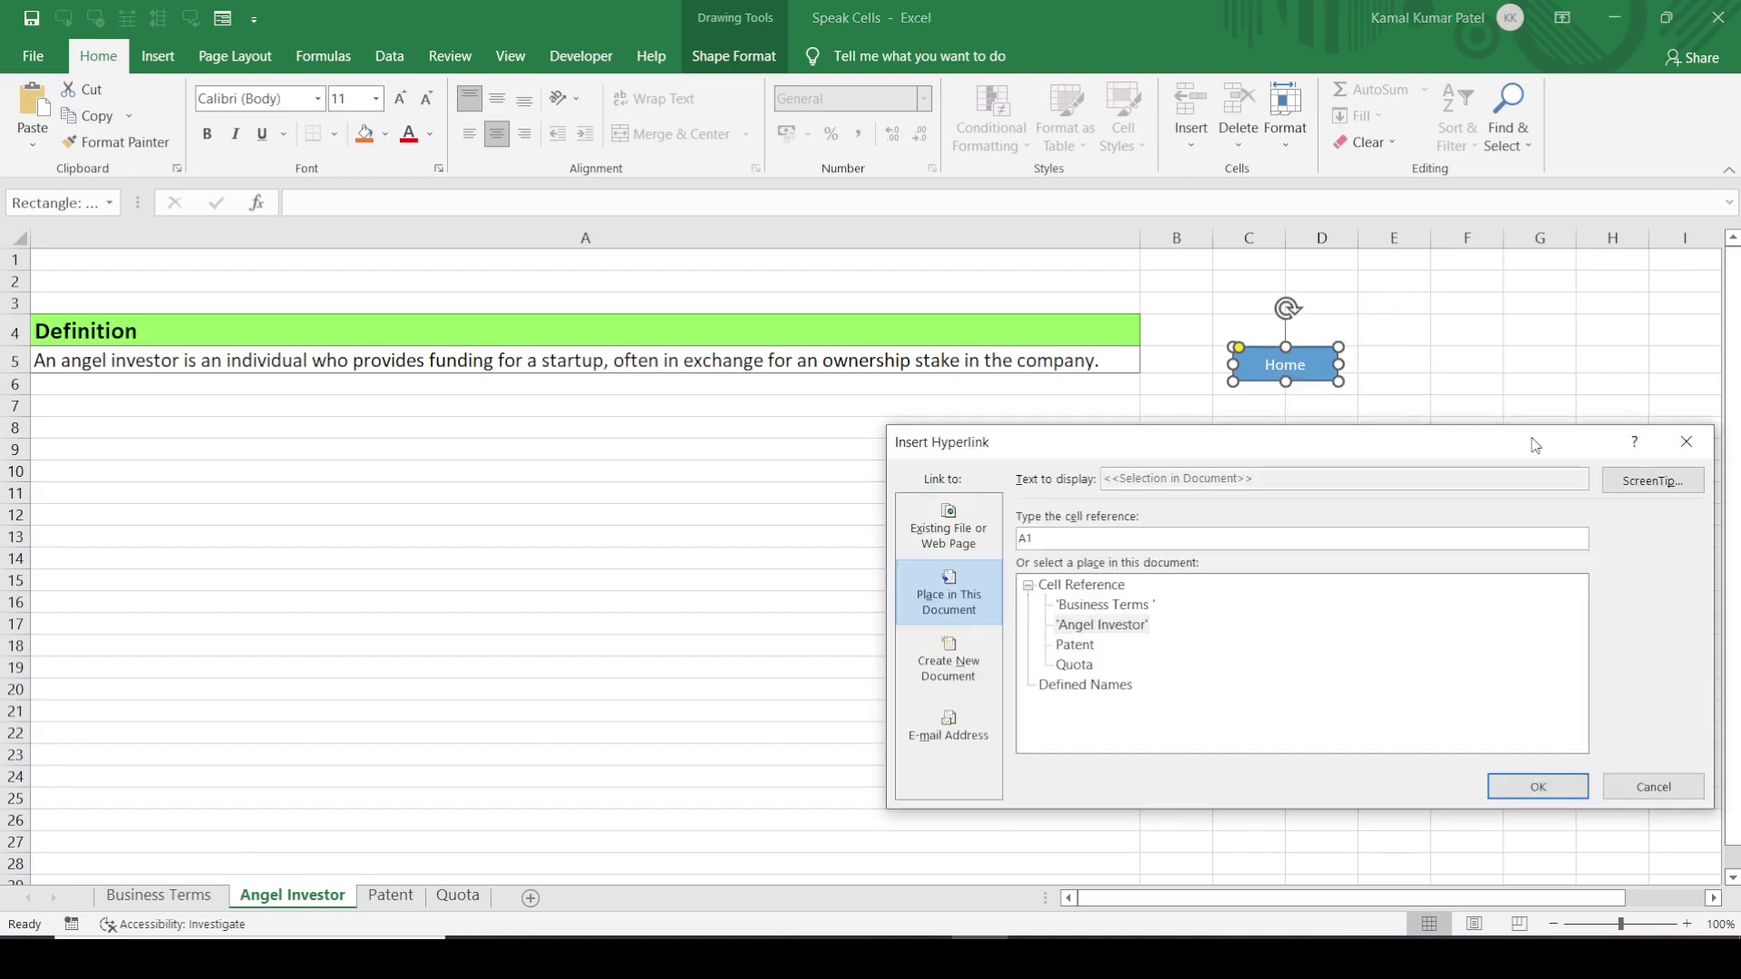
{"action": "key", "text": "Return"}
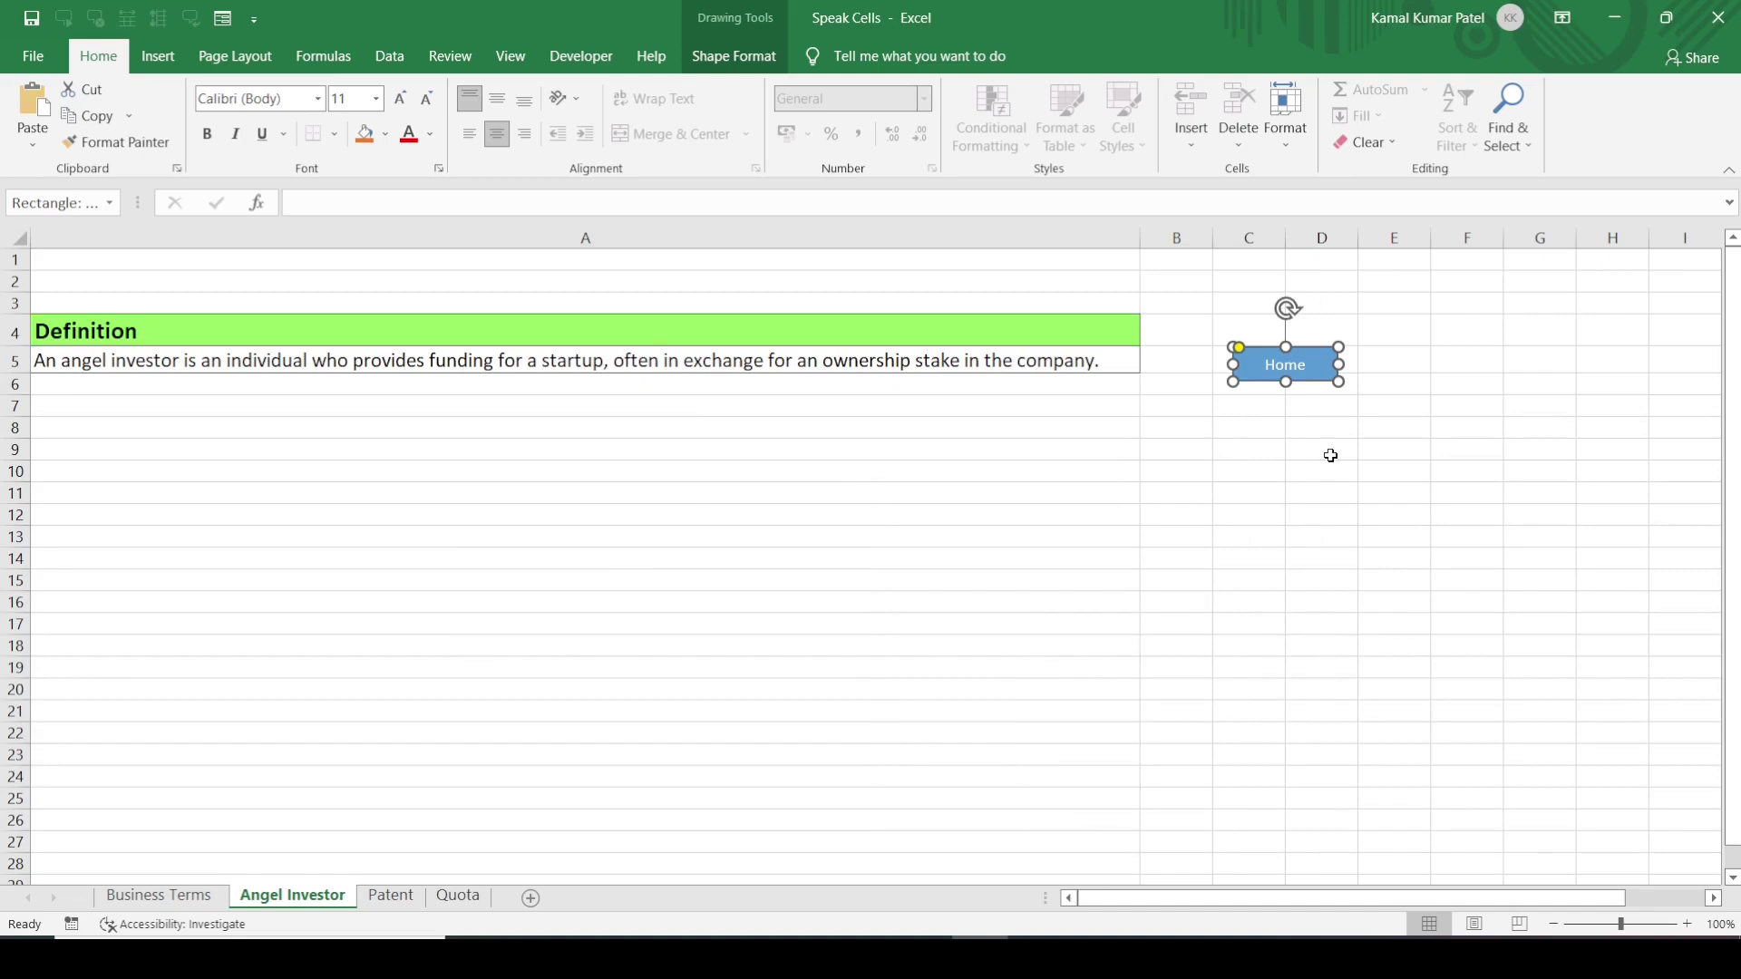
{"action": "key", "text": "ctrl+k"}
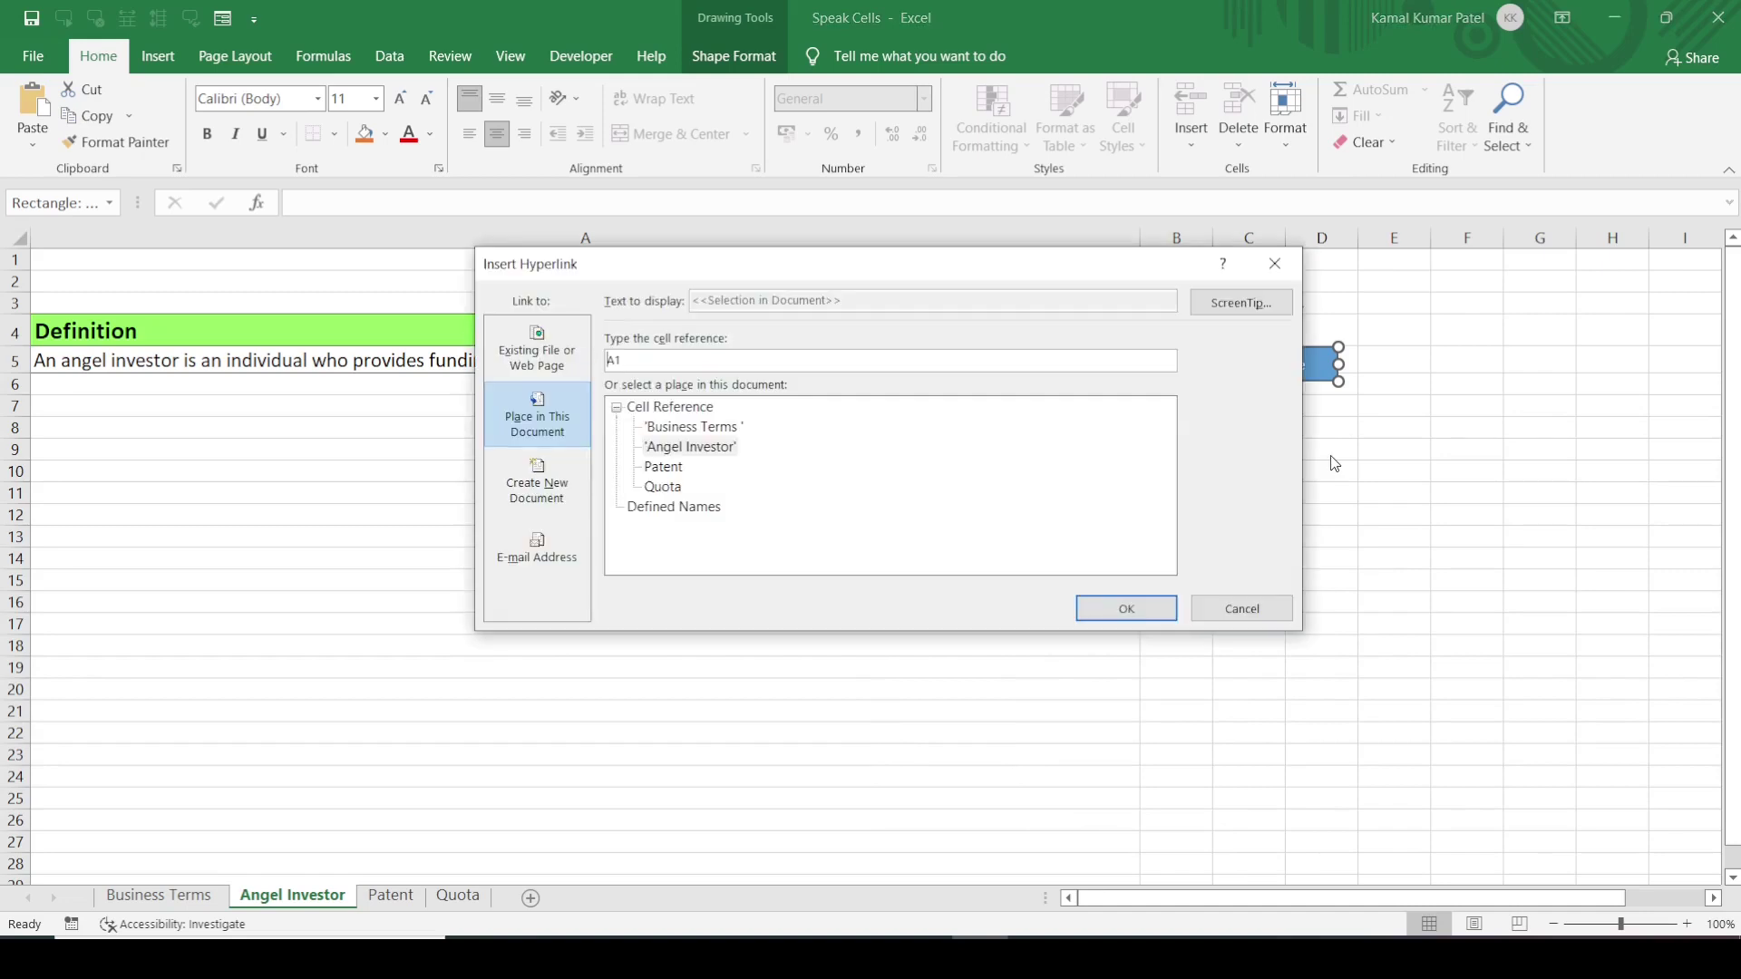
{"action": "left_click", "coordinate": [675, 430]}
{"action": "left_click", "coordinate": [1124, 608]}
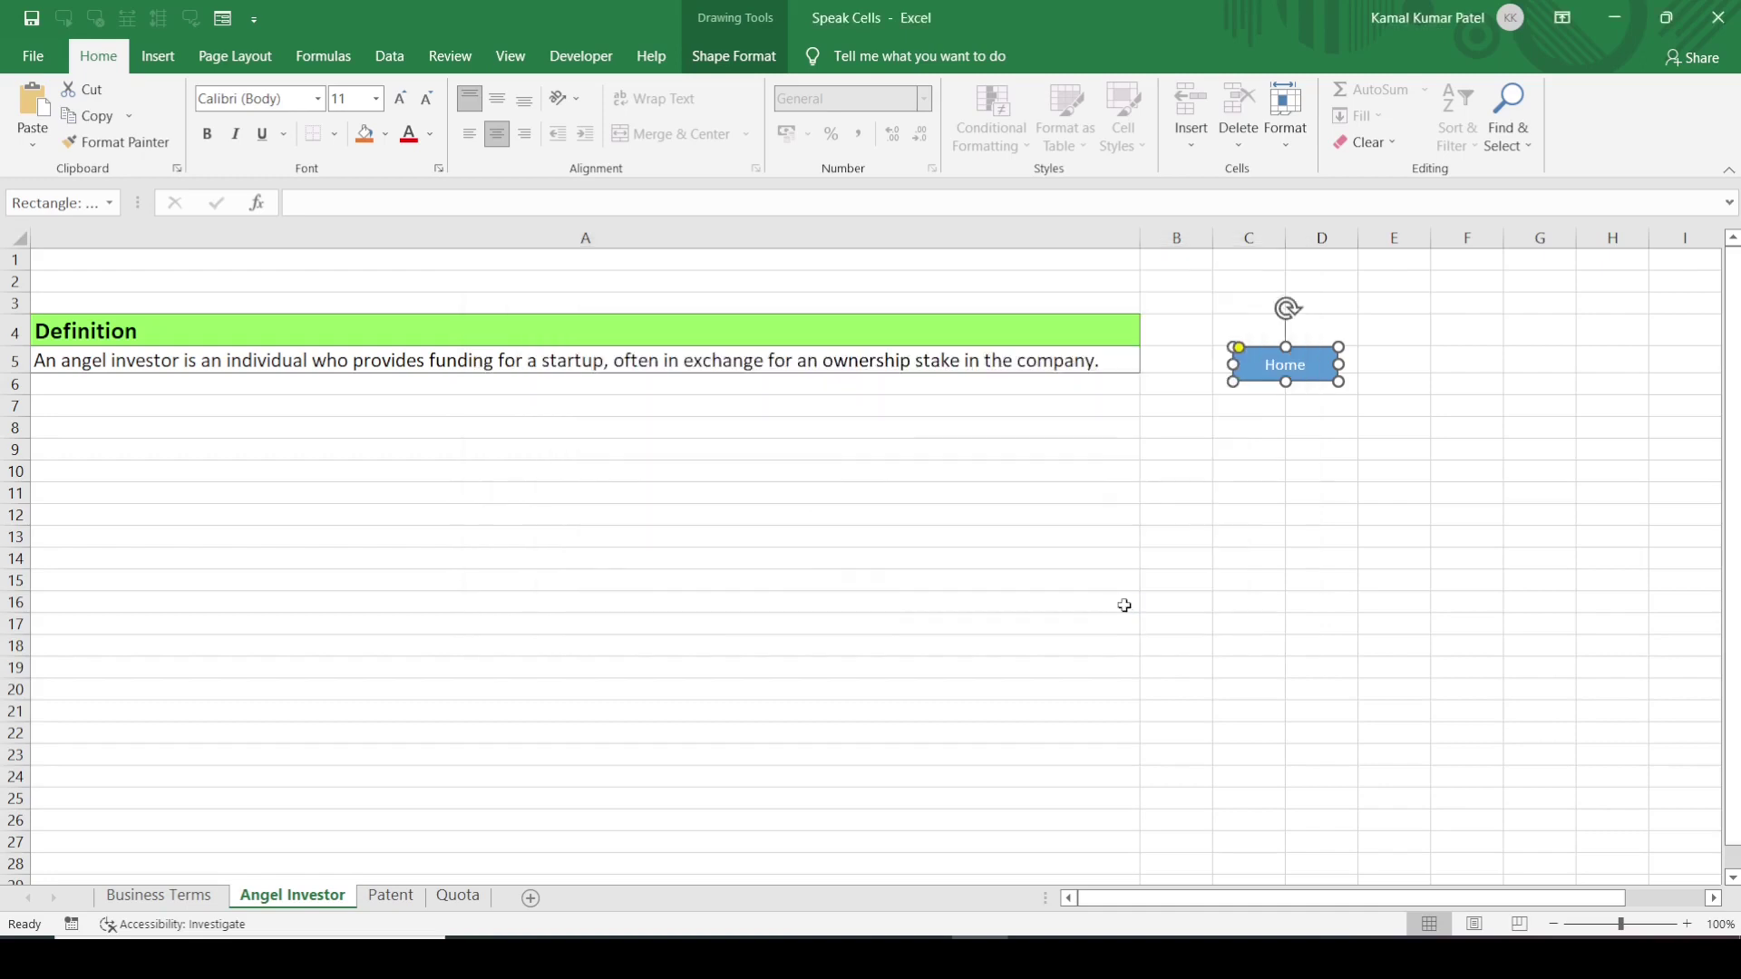
- Test the Home button back to Business Terms, then return to the Angel Investor sheet
{"action": "left_click", "coordinate": [1236, 509]}
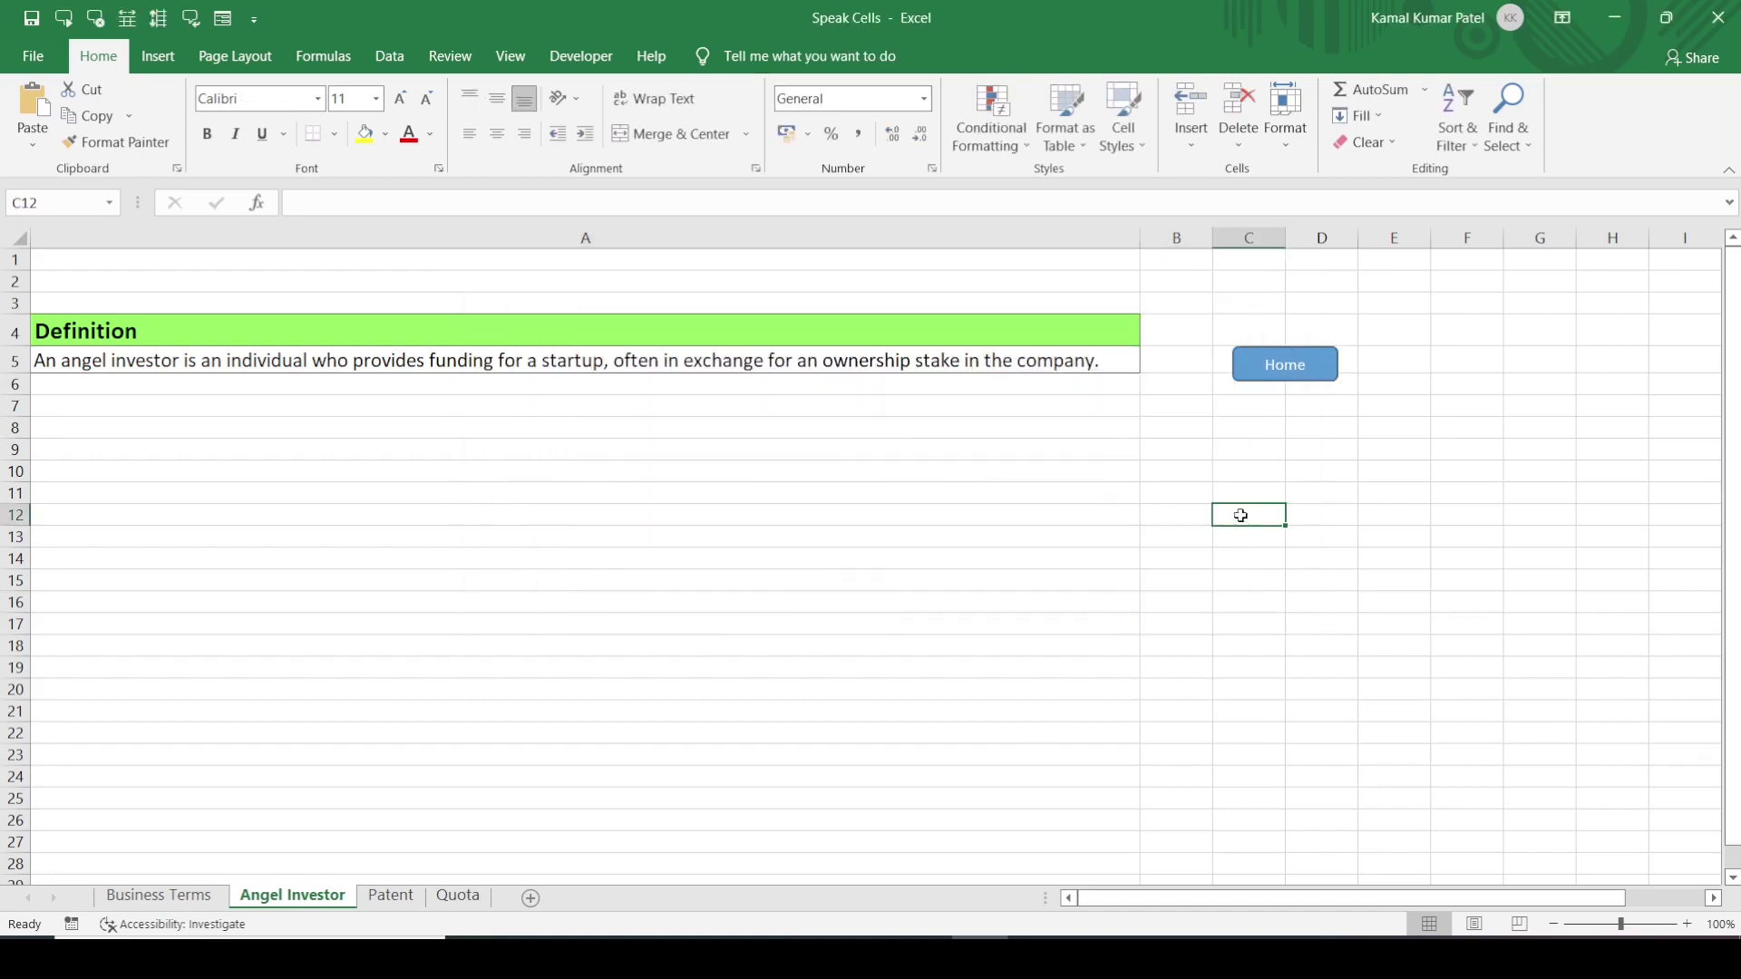
{"action": "left_click", "coordinate": [1284, 363]}
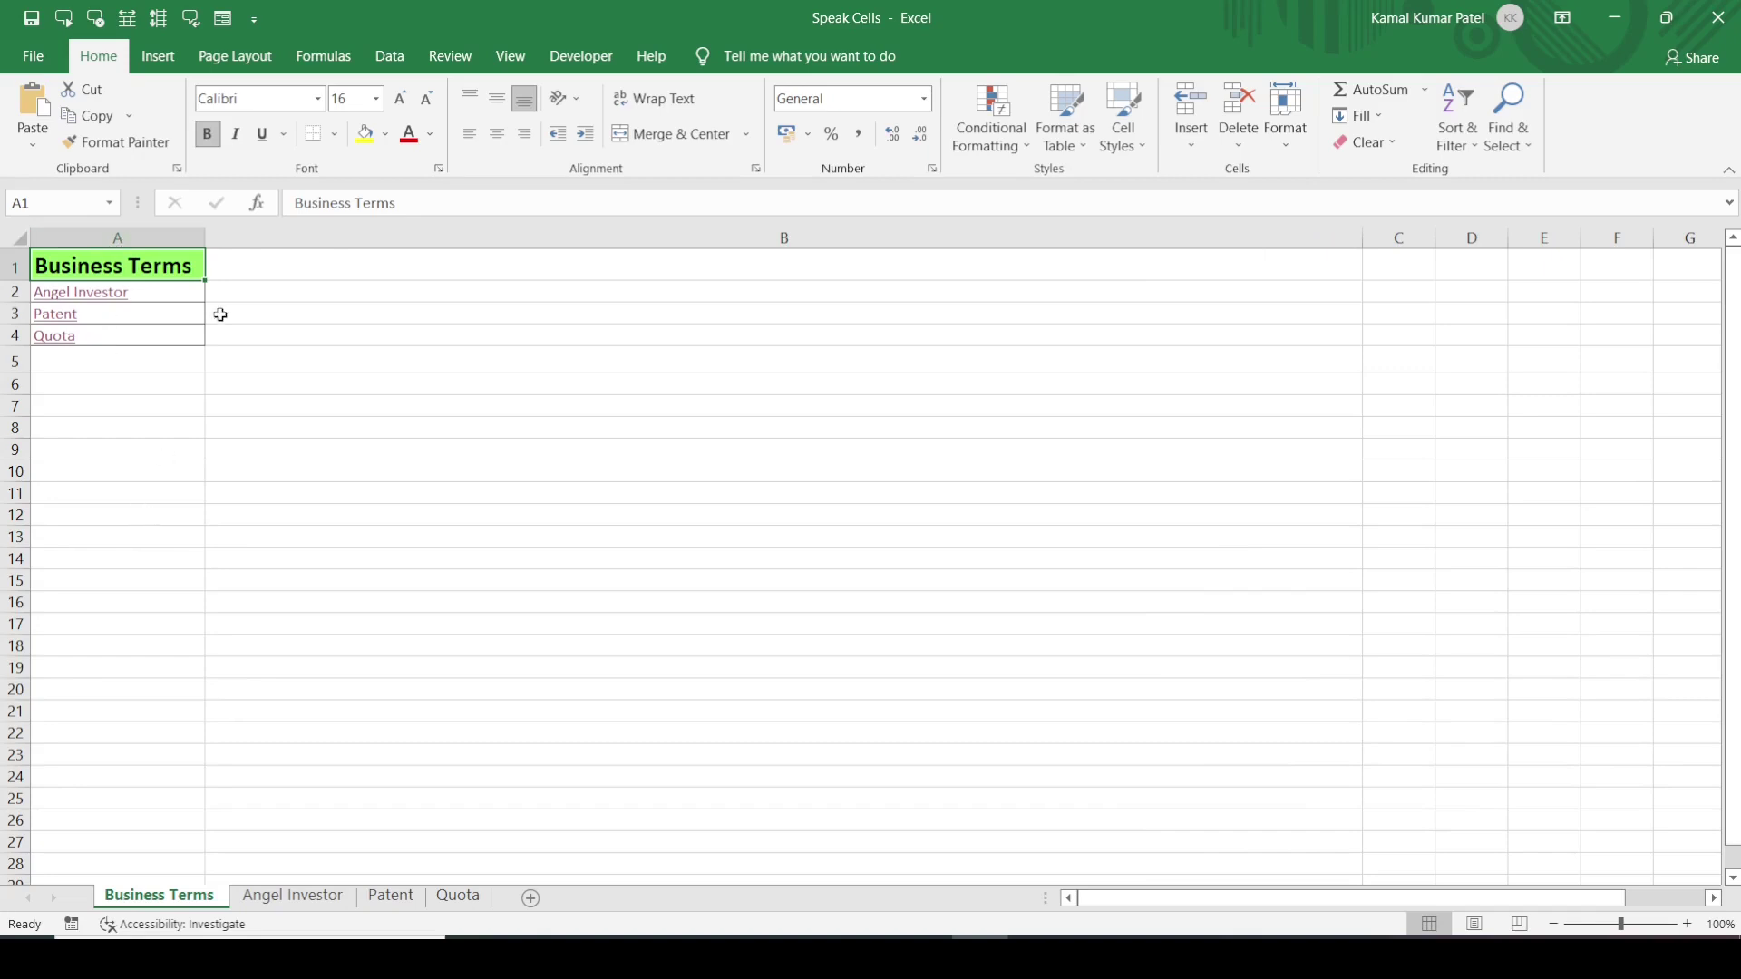
{"action": "left_click", "coordinate": [314, 900]}
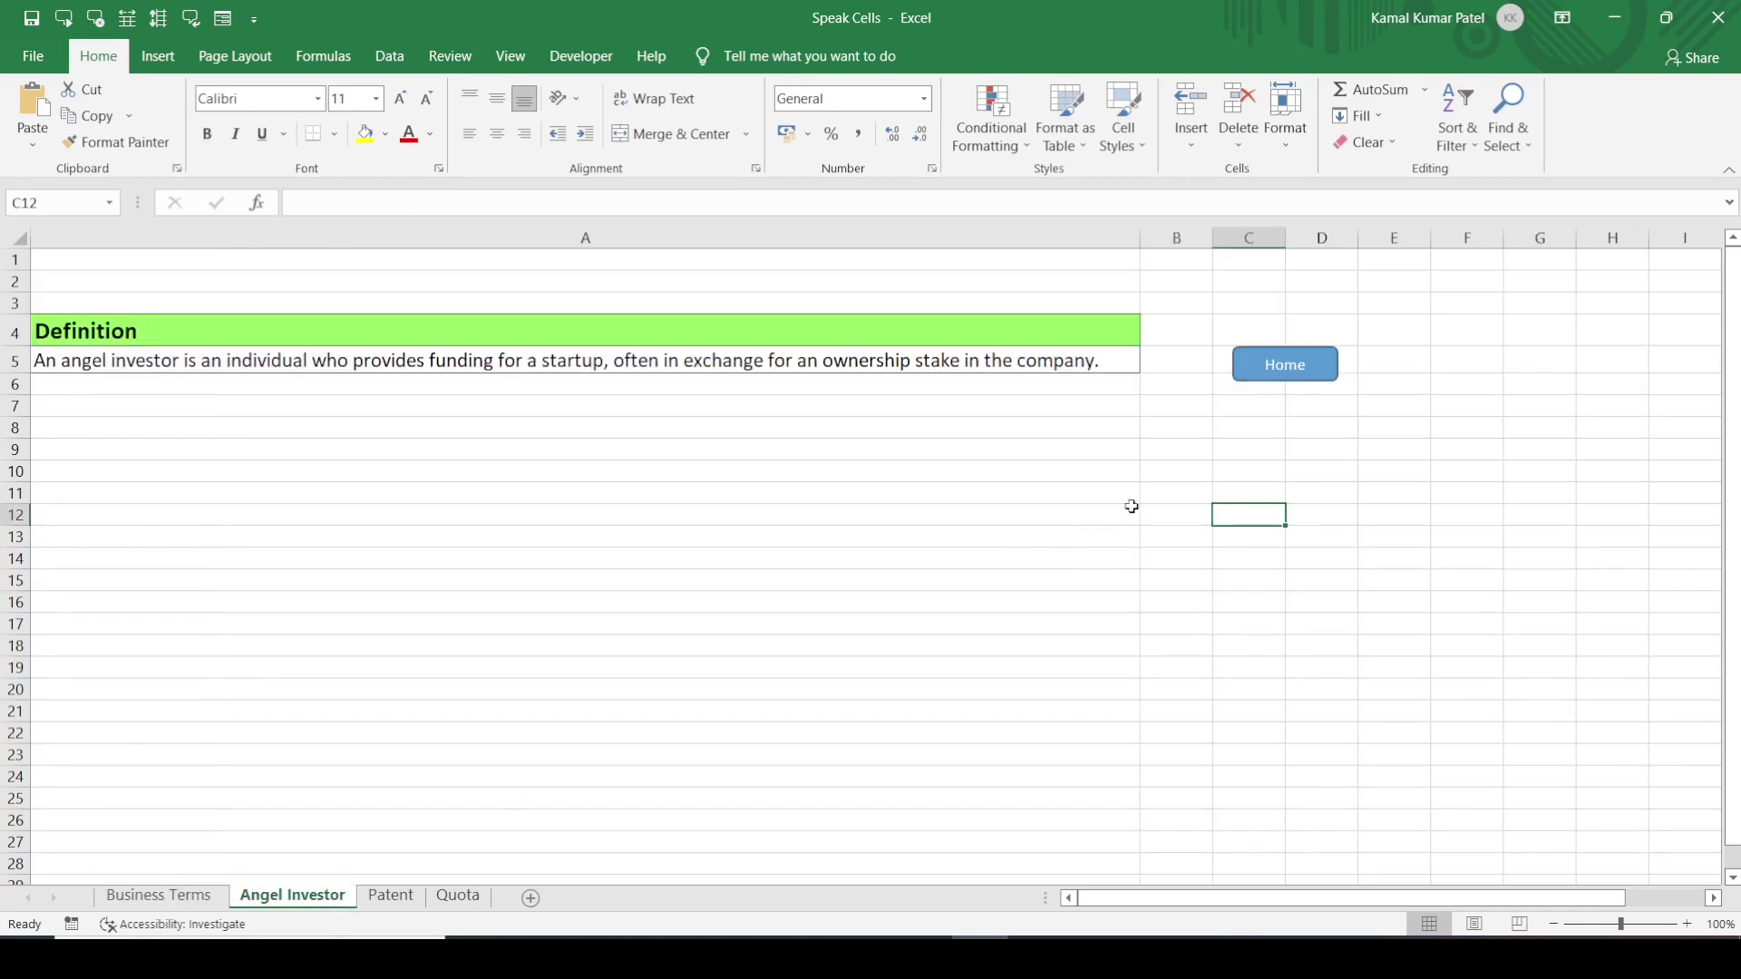
{"action": "right_click", "coordinate": [1257, 364]}
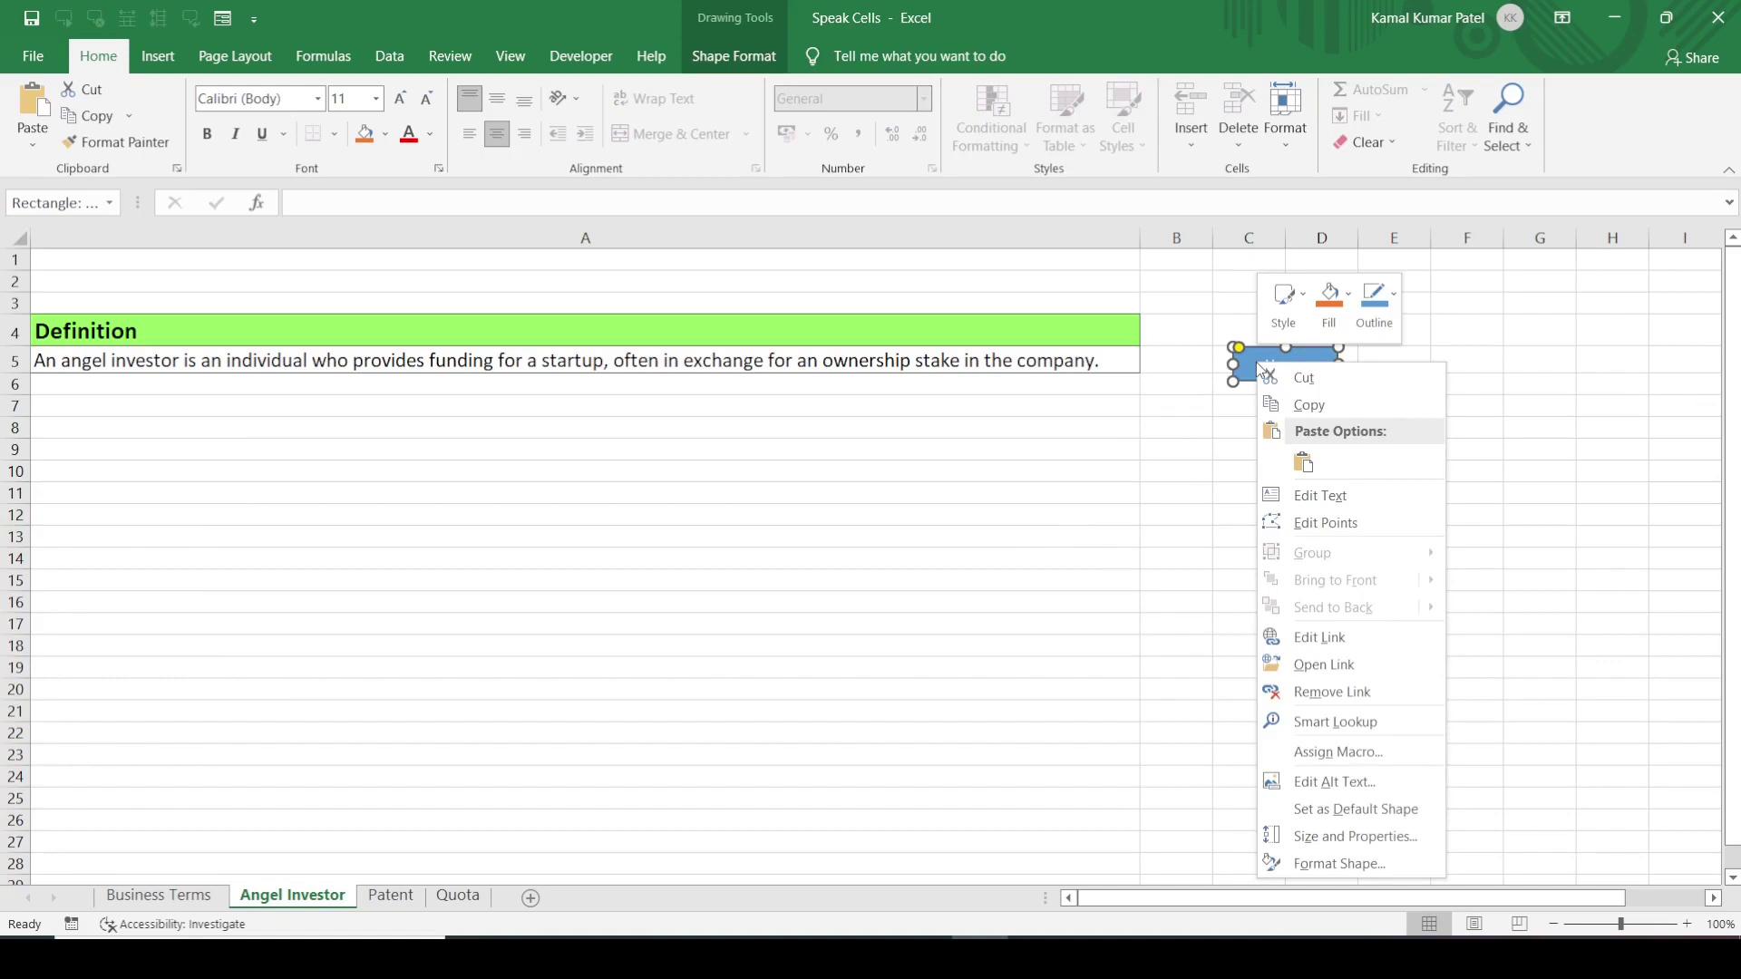
- Copy the Home shape and paste it beside the Patent definition
{"action": "left_click", "coordinate": [1320, 405]}
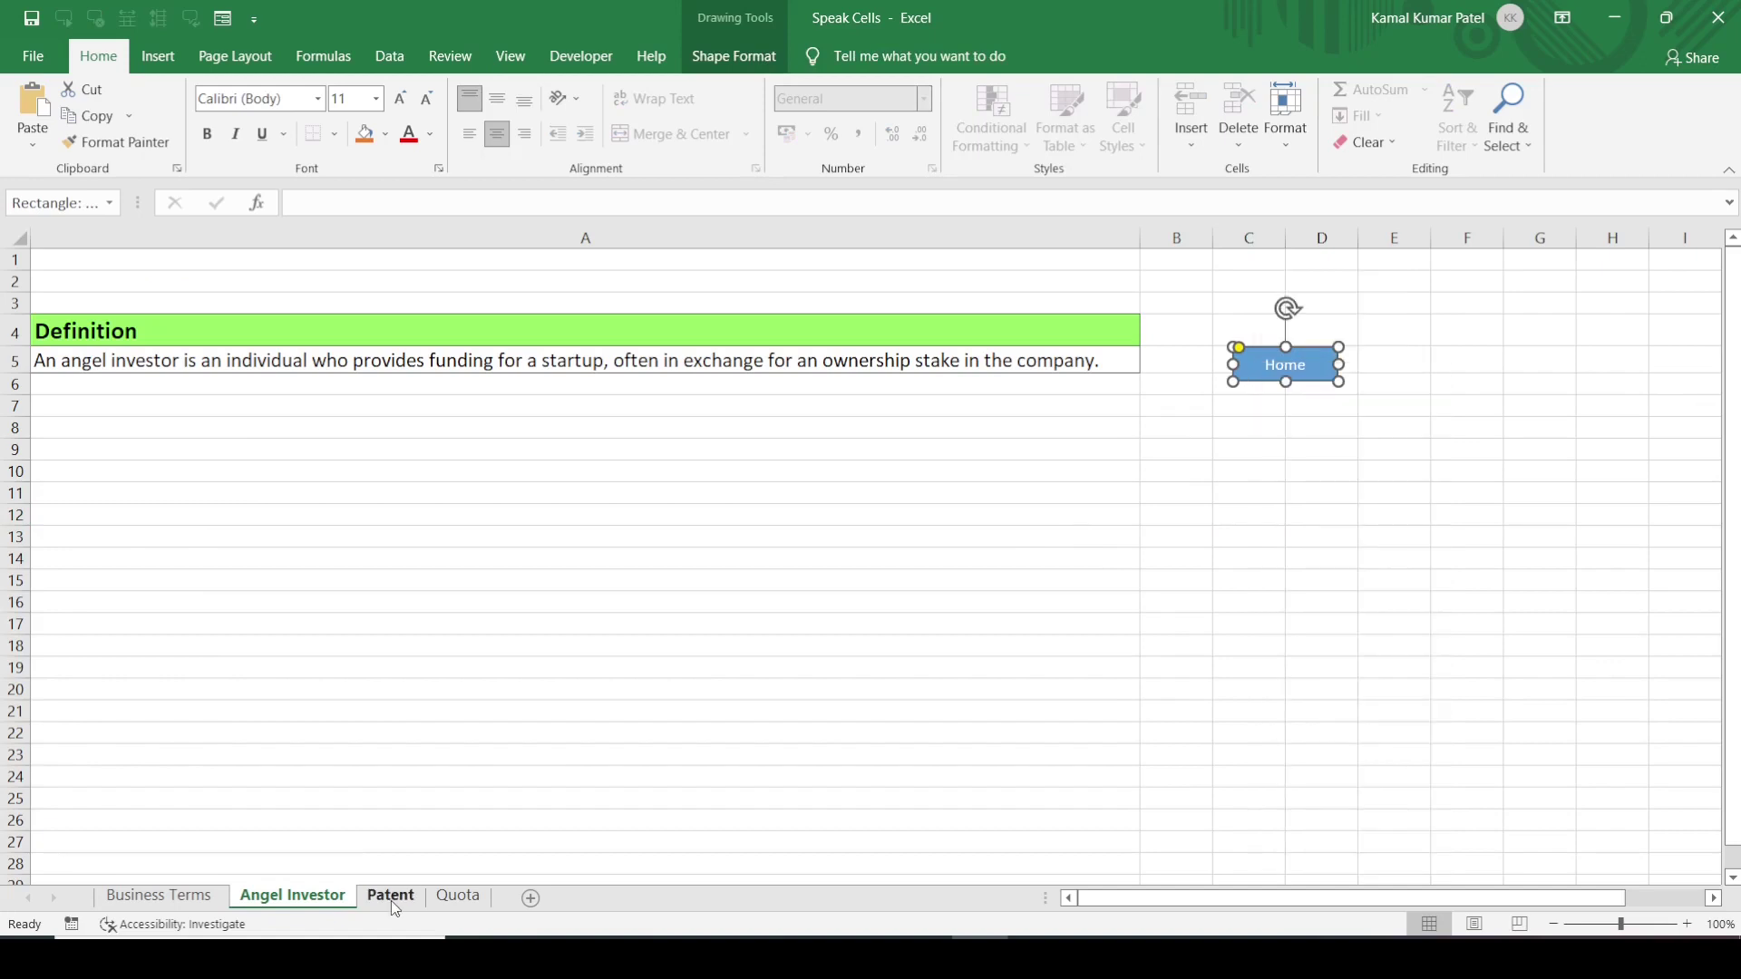
{"action": "left_click", "coordinate": [393, 897]}
{"action": "left_click", "coordinate": [1008, 346]}
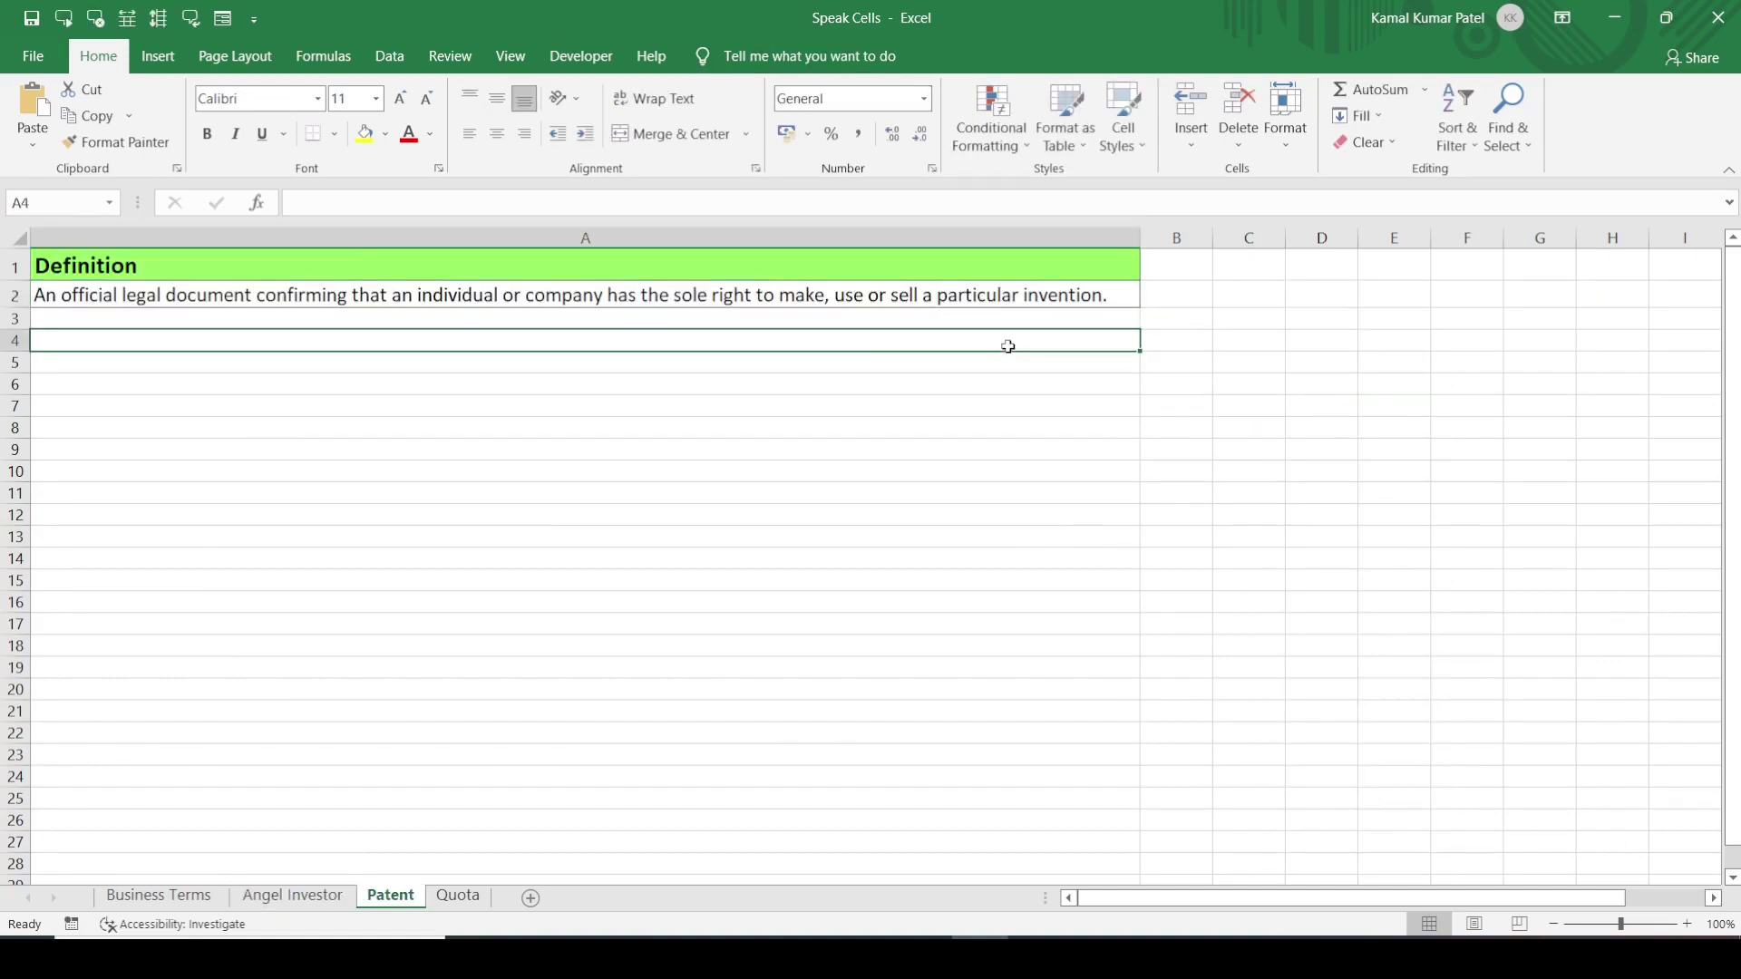
{"action": "key", "text": "ctrl+v"}
{"action": "left_click_drag", "start_coordinate": [78, 343], "coordinate": [1087, 328]}
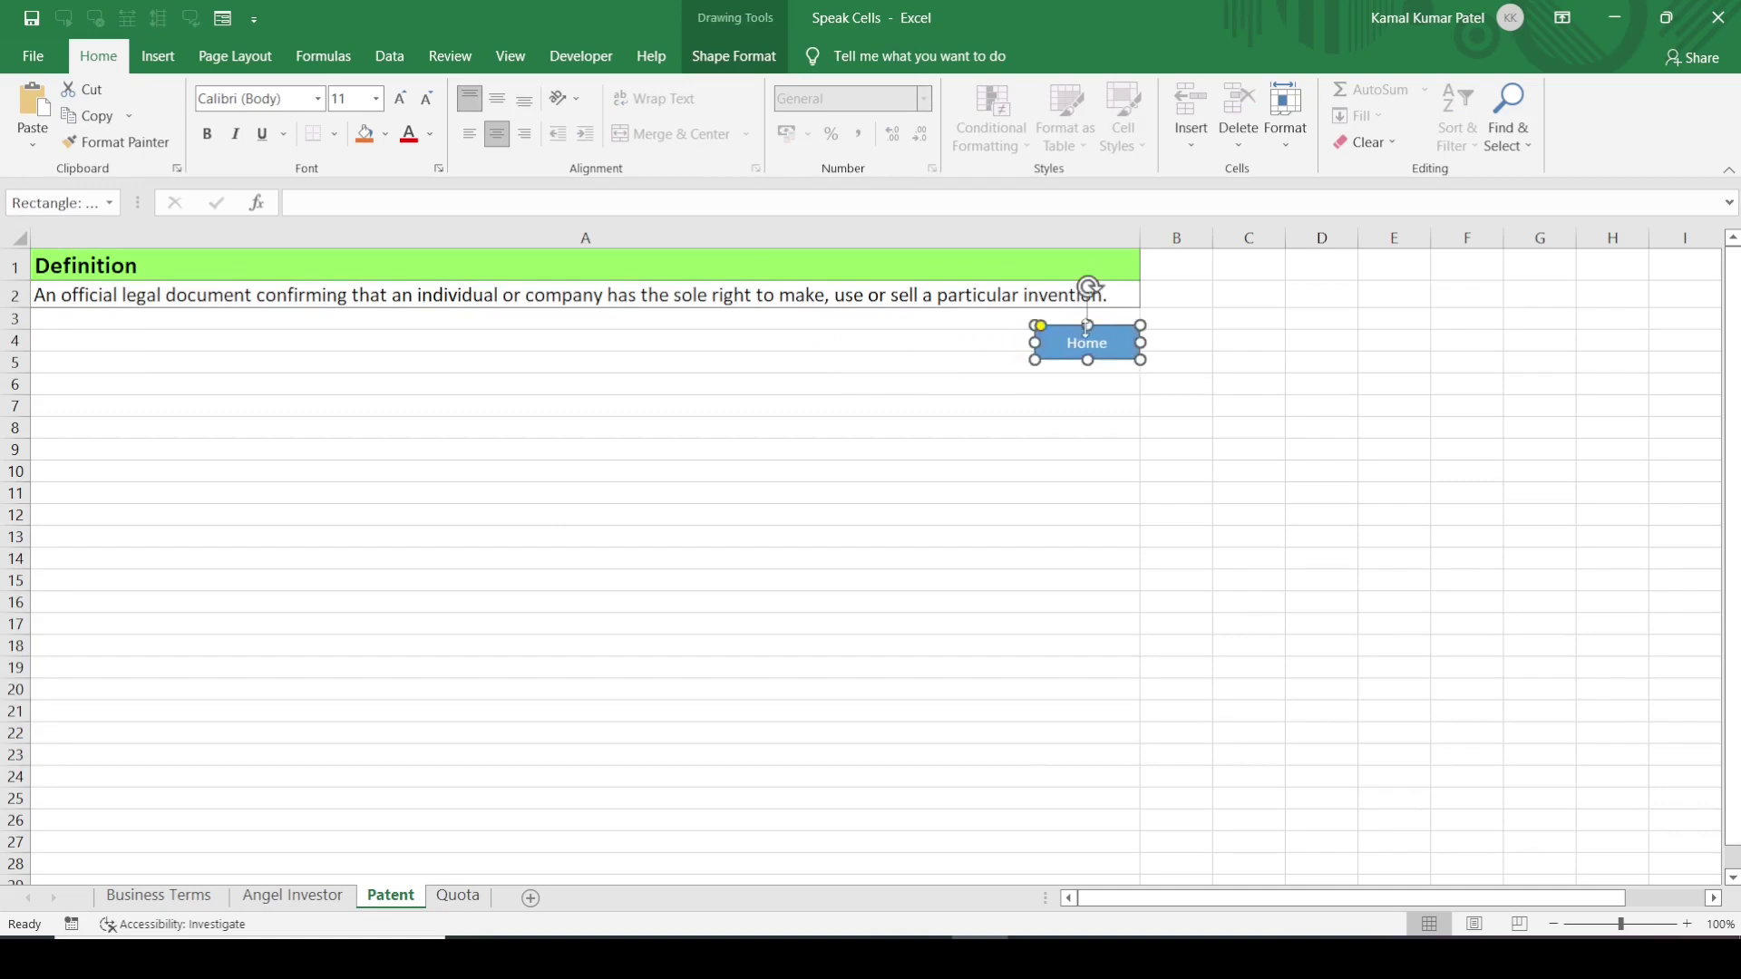
- Paste another Home shape onto the Quota sheet near cell C4
{"action": "left_click", "coordinate": [458, 897]}
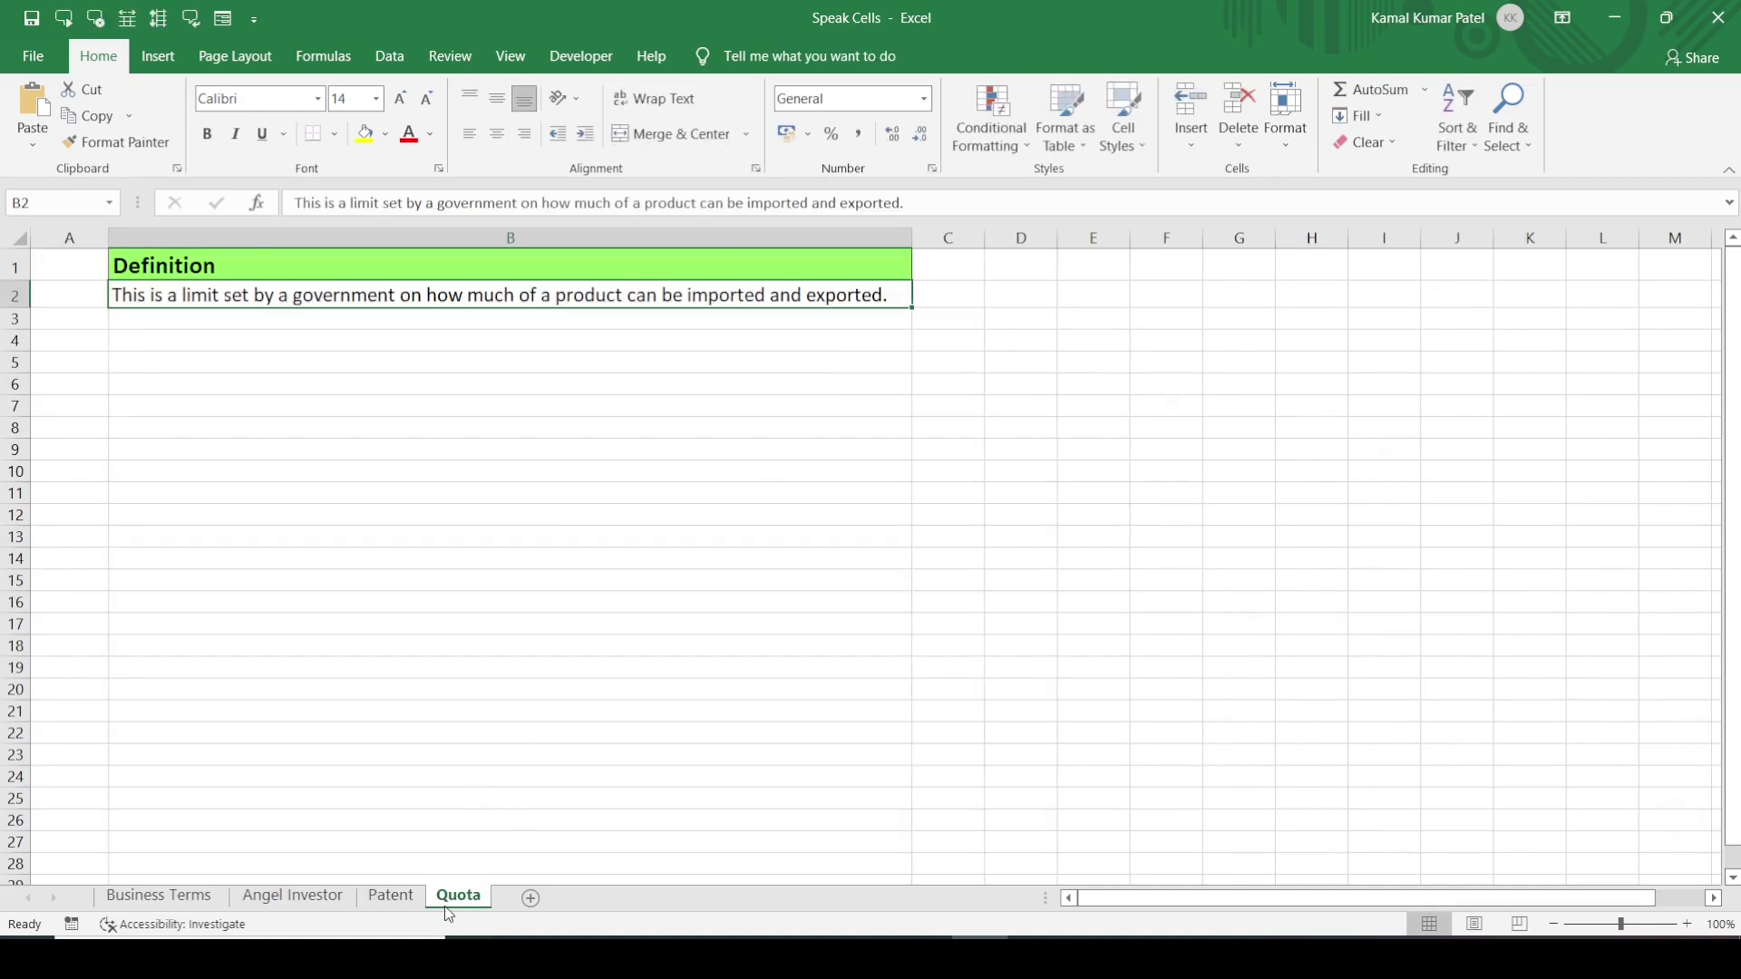
{"action": "left_click", "coordinate": [962, 350]}
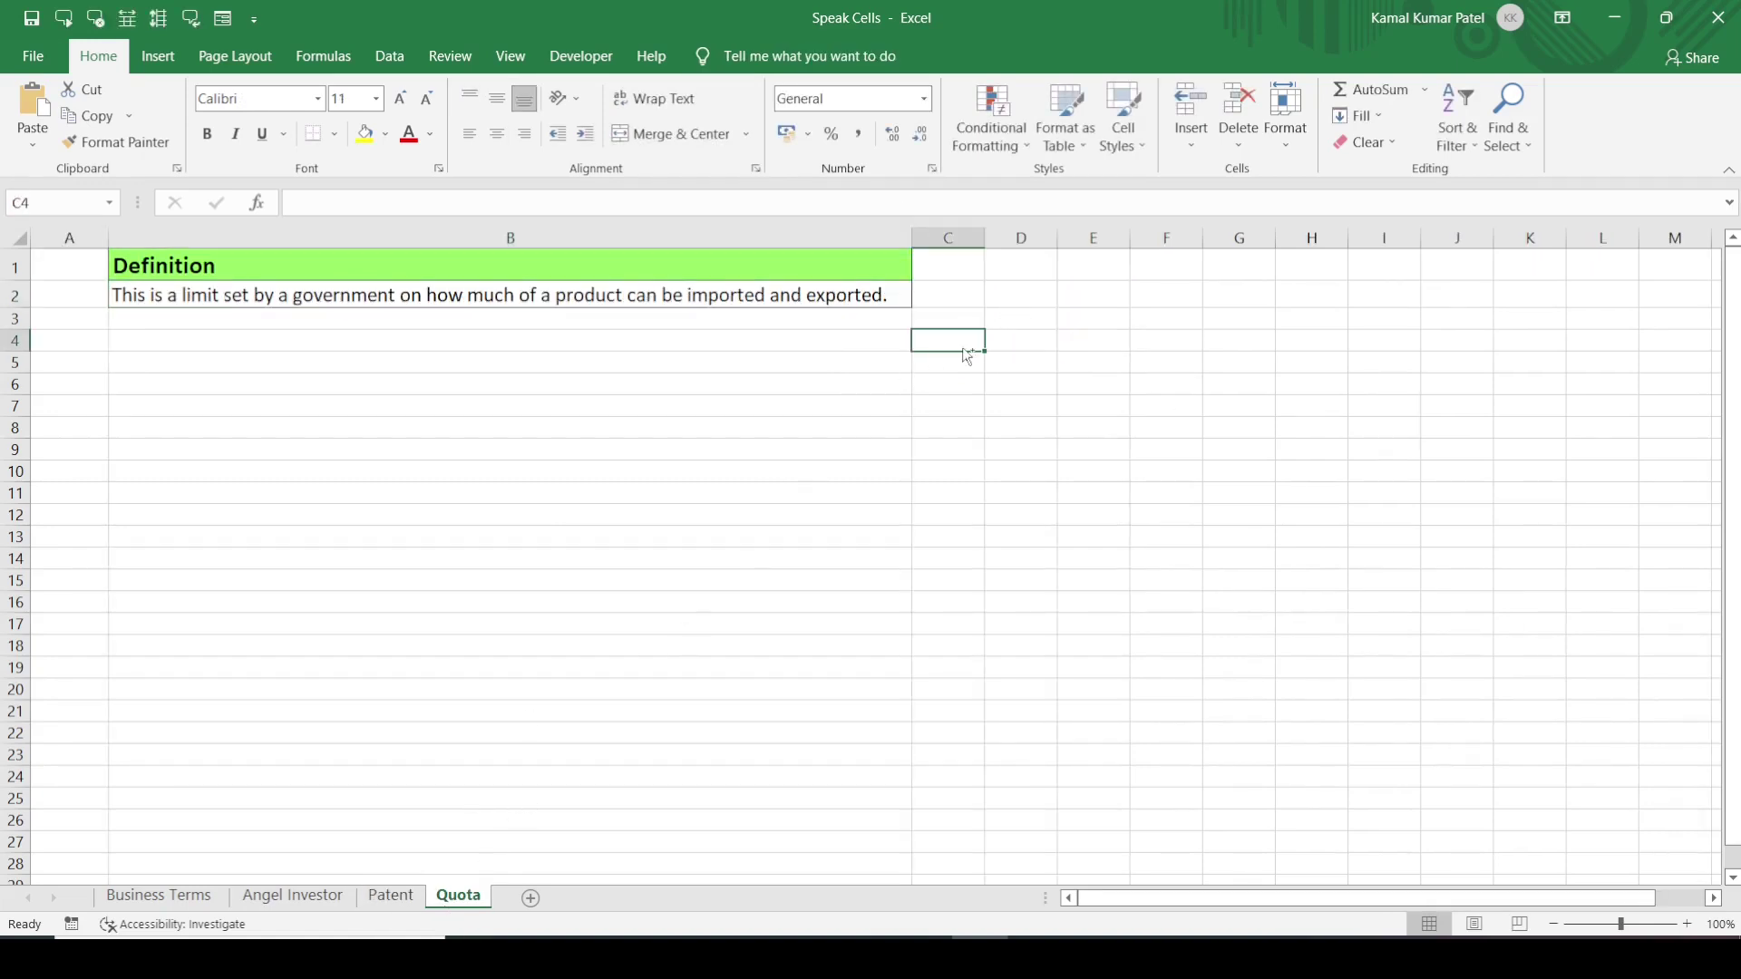
{"action": "key", "text": "ctrl+v"}
{"action": "left_click", "coordinate": [1071, 345]}
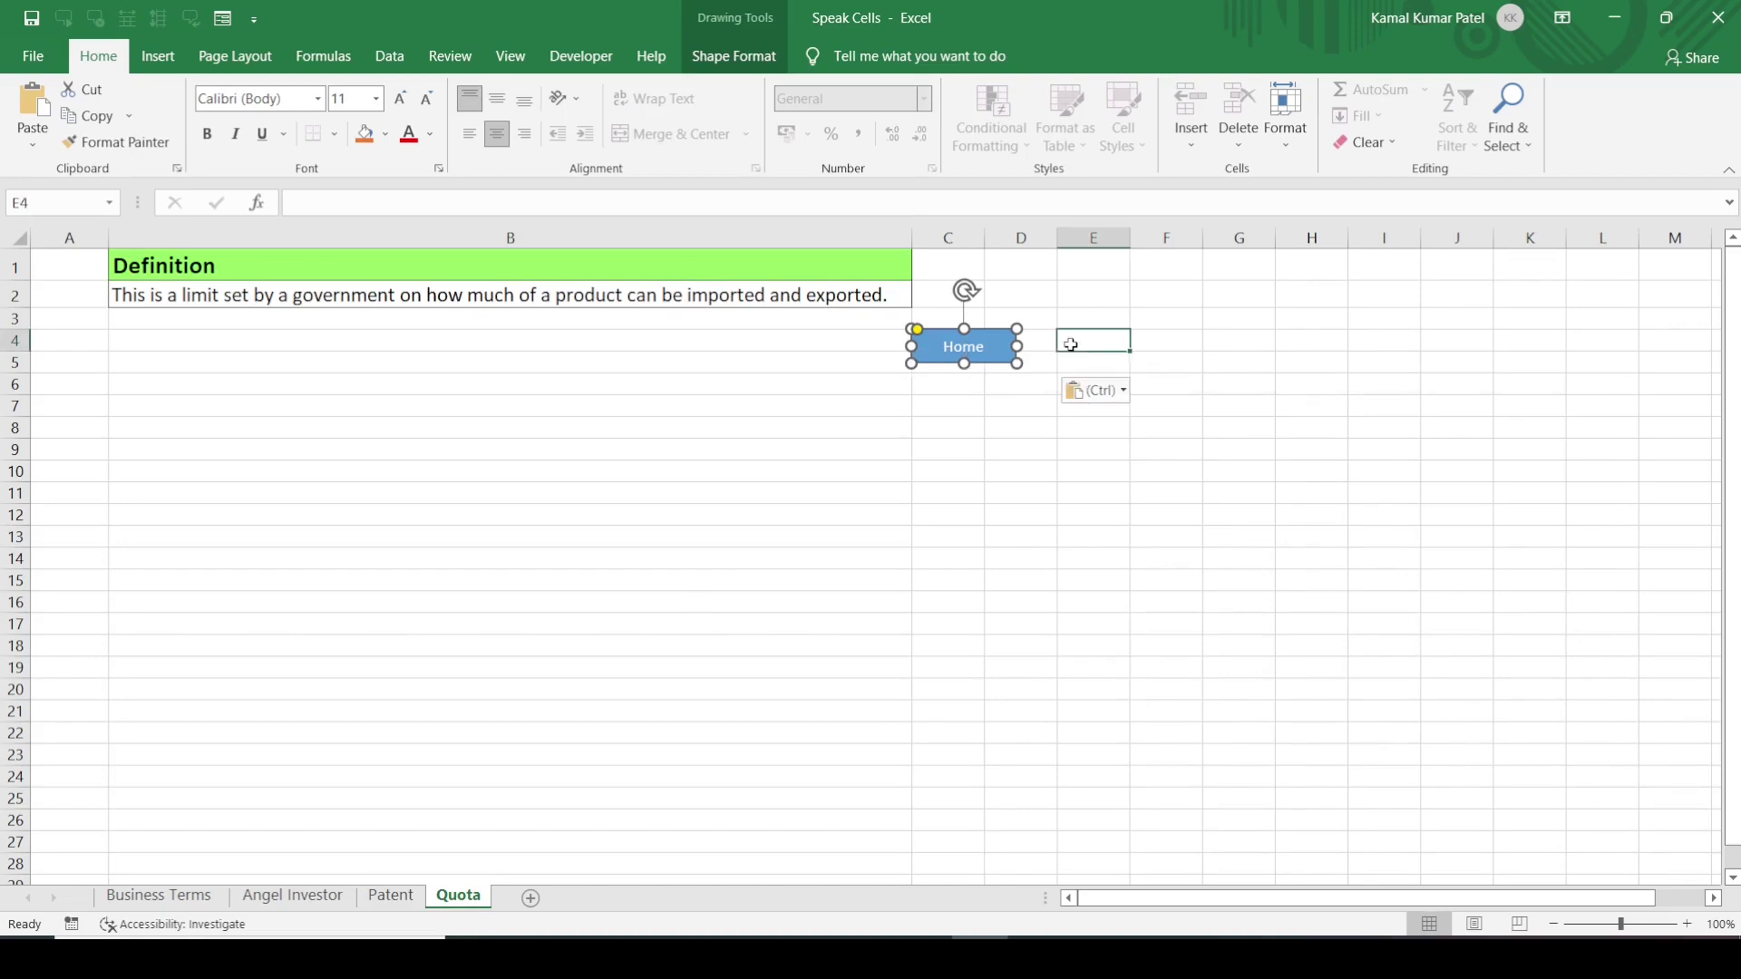
- Test the Quota Home button and the Angel Investor link round trip
{"action": "left_click", "coordinate": [957, 352]}
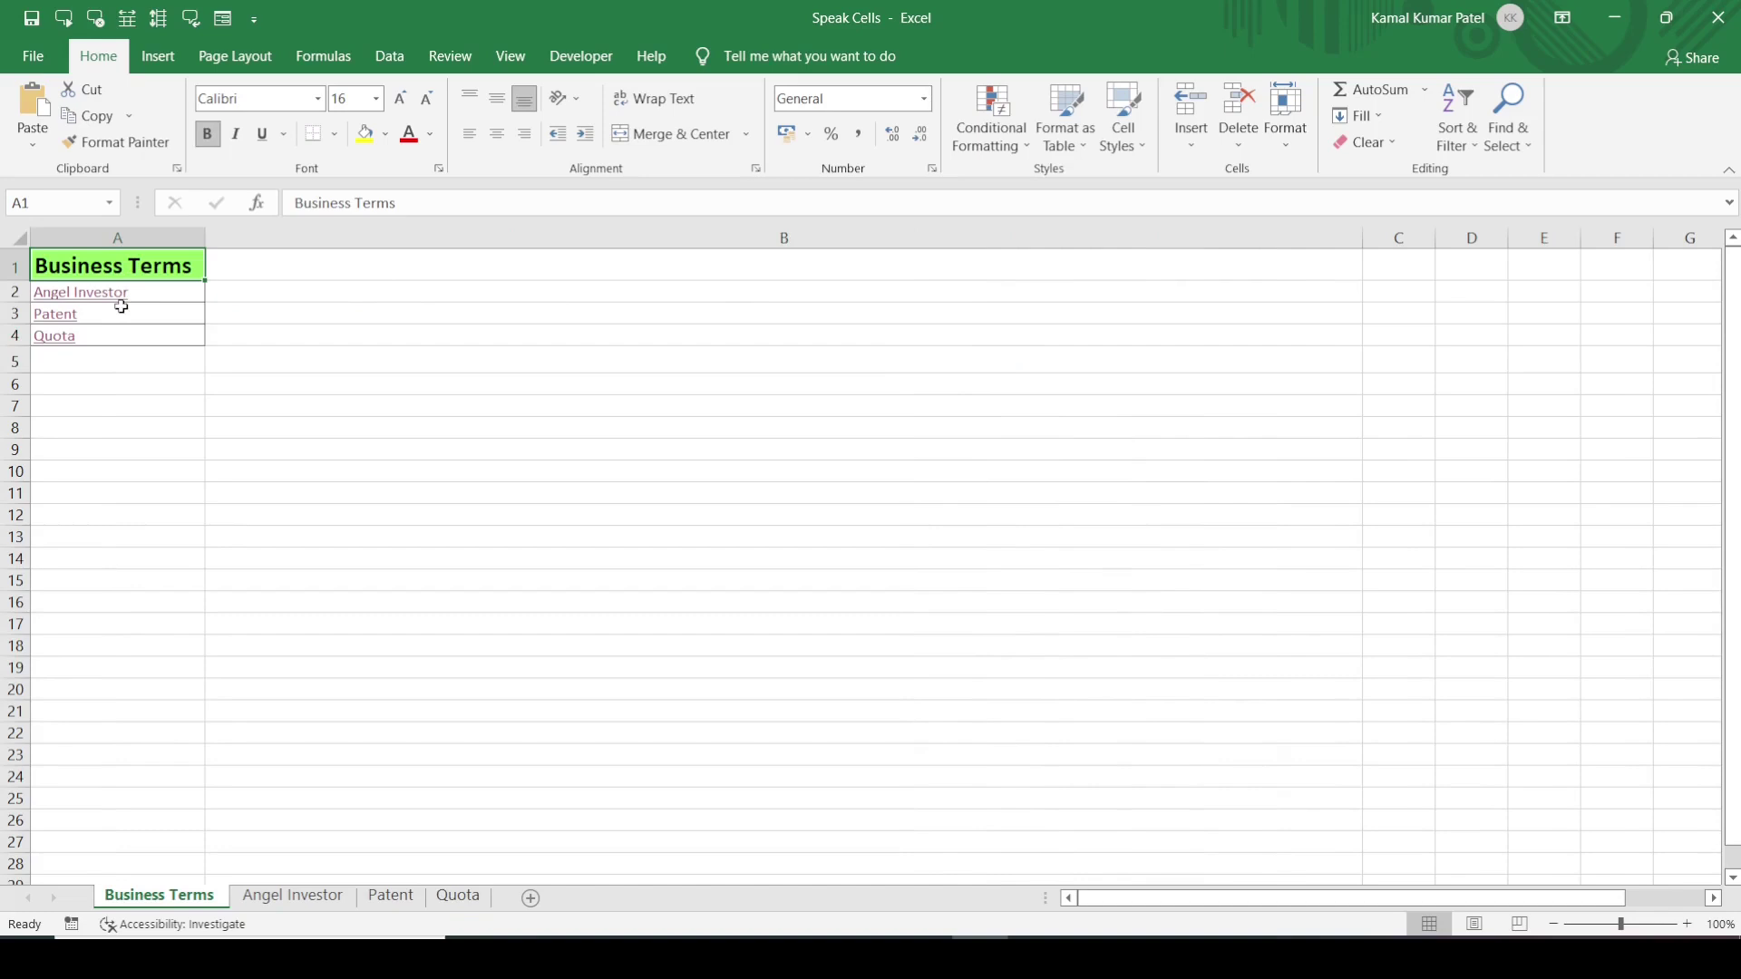
{"action": "key", "text": "Down"}
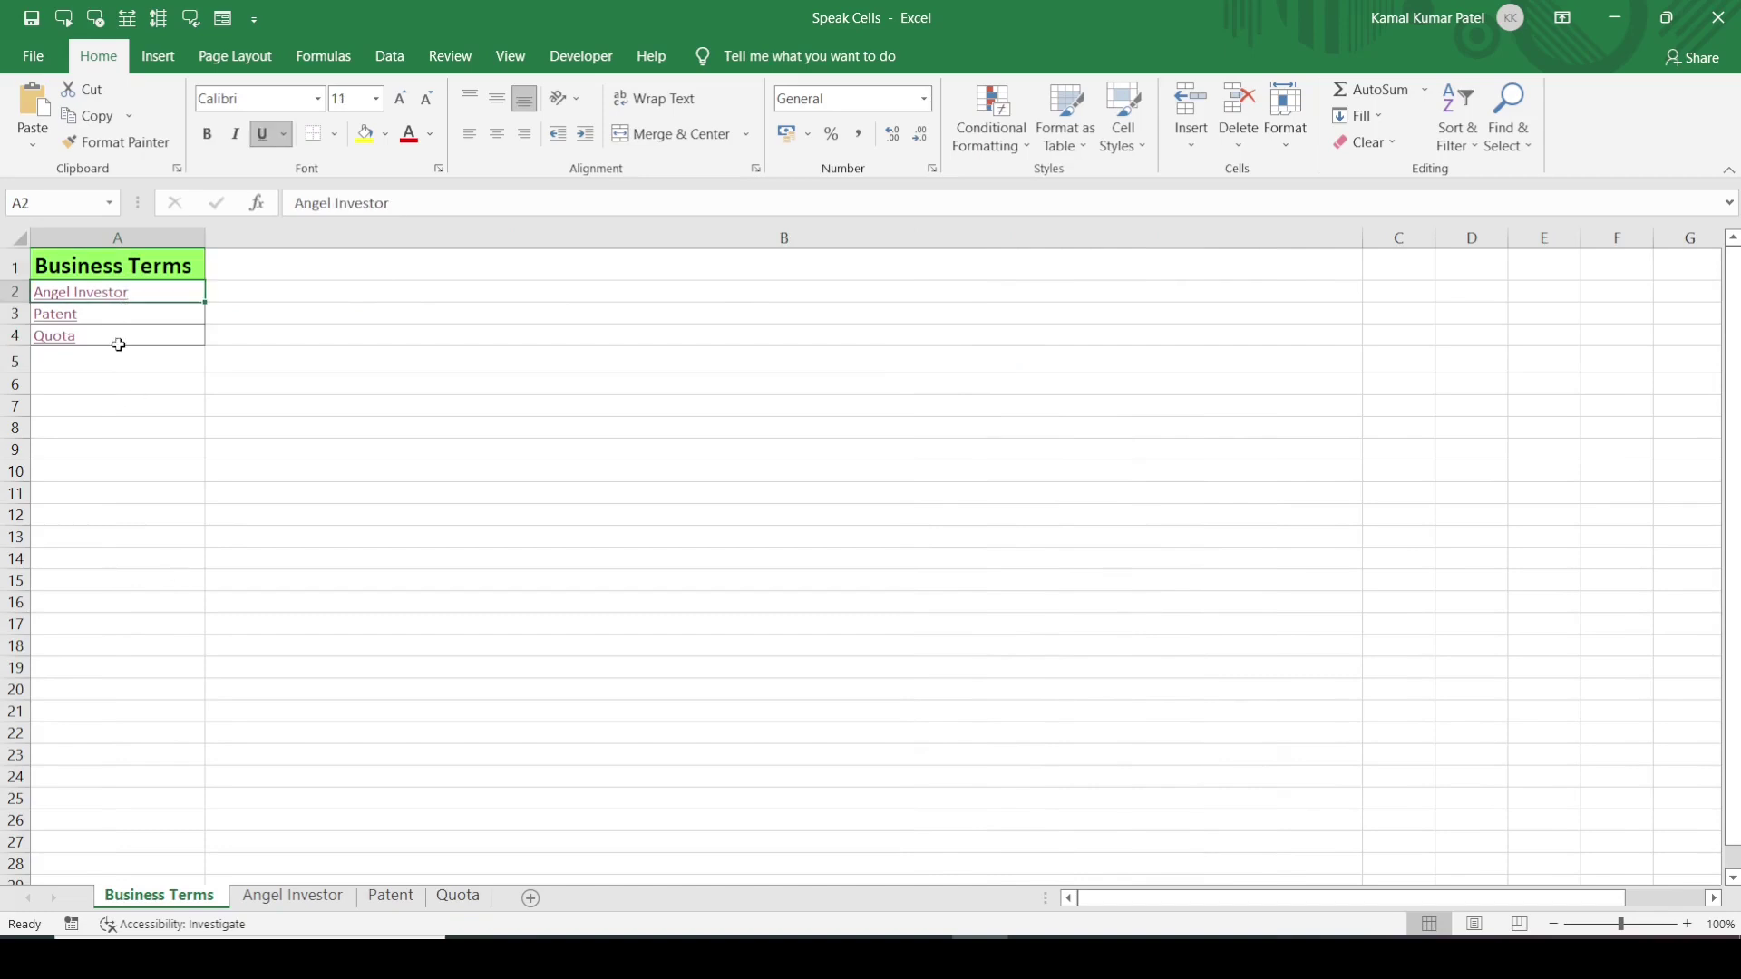
{"action": "left_click", "coordinate": [70, 295]}
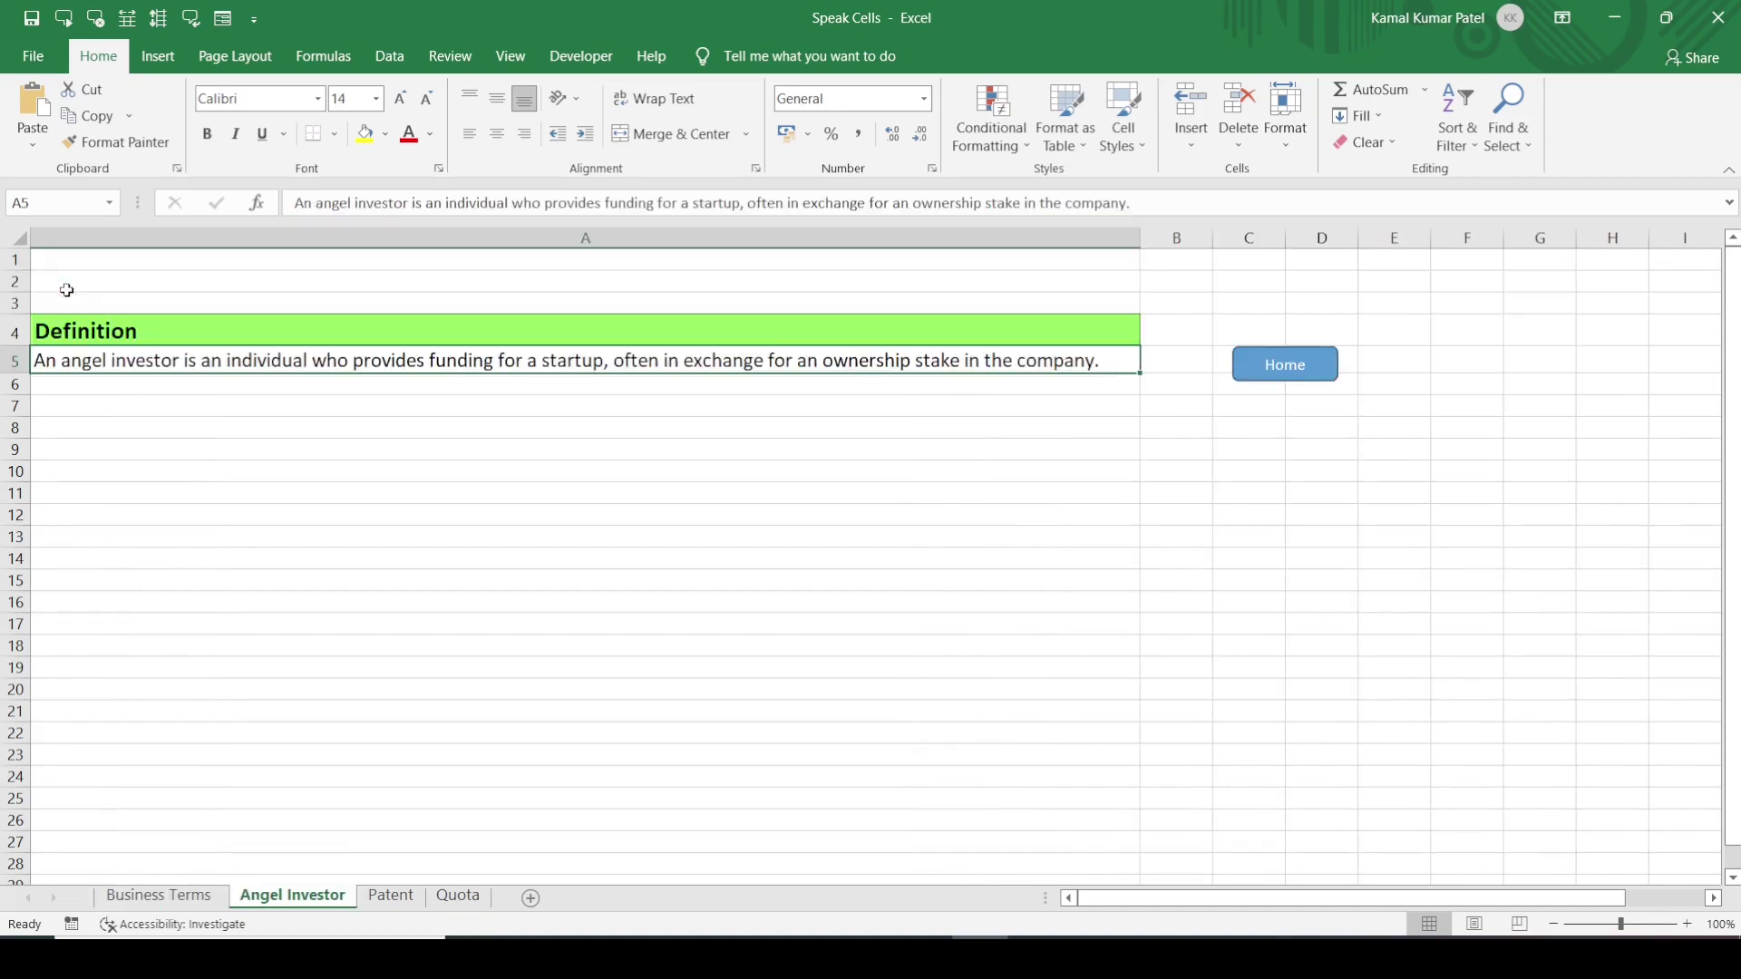
{"action": "left_click", "coordinate": [1299, 370]}
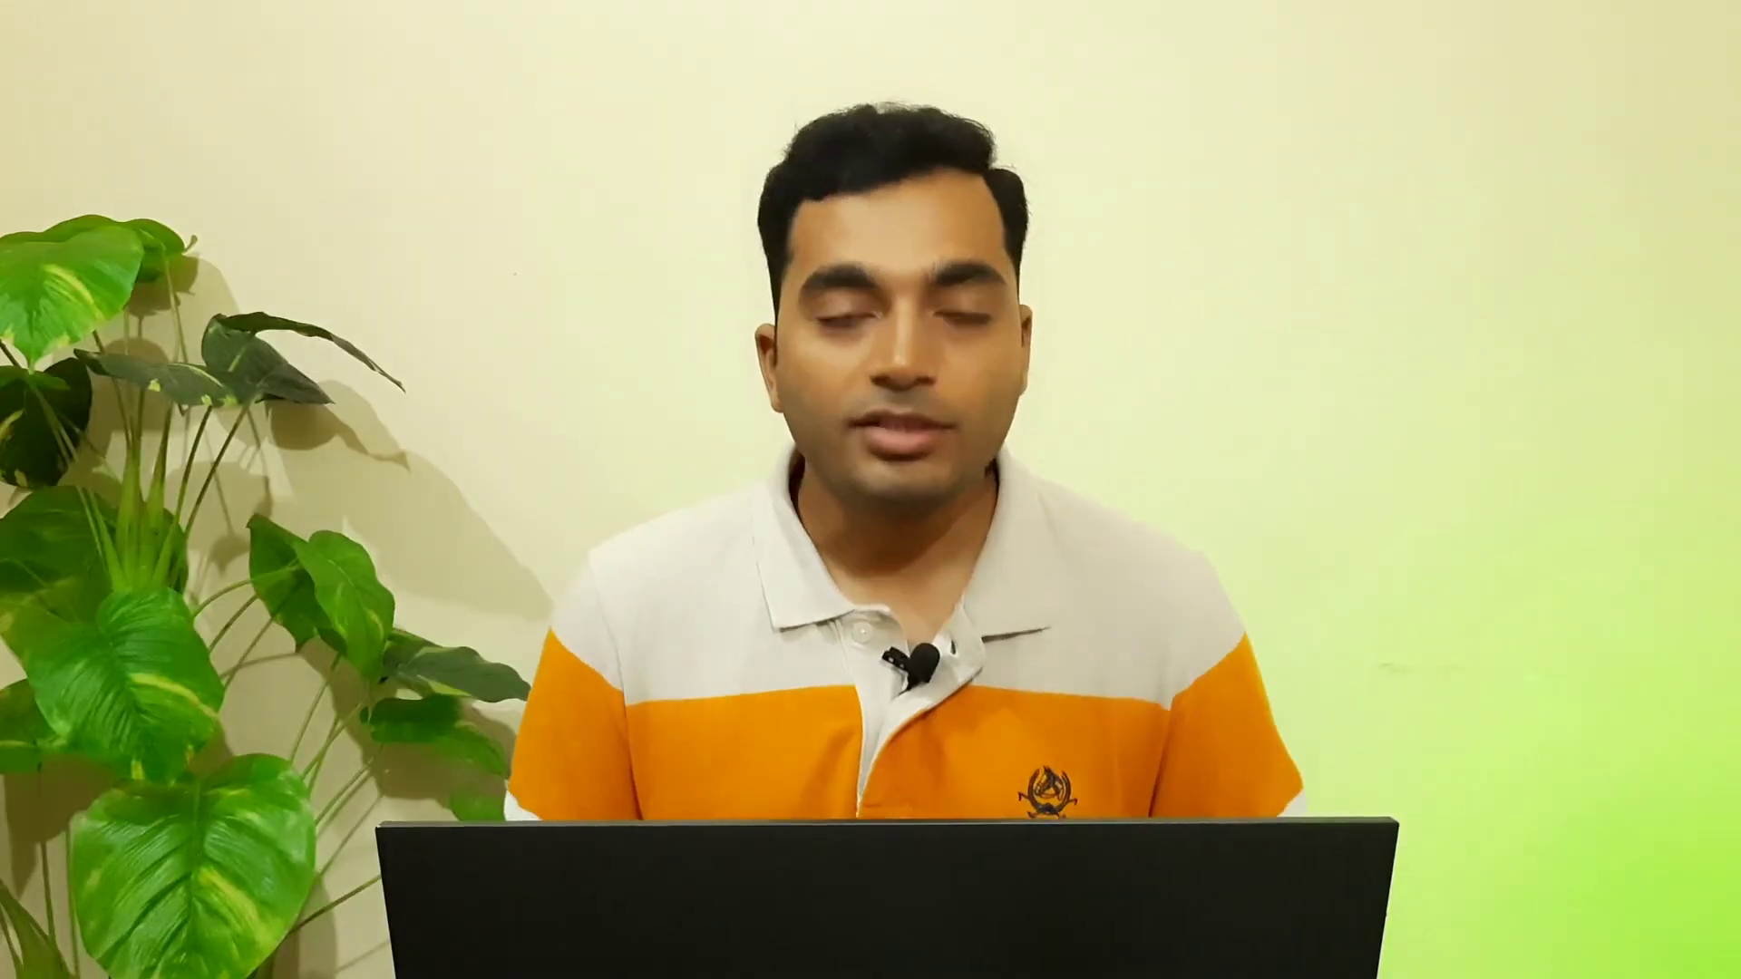